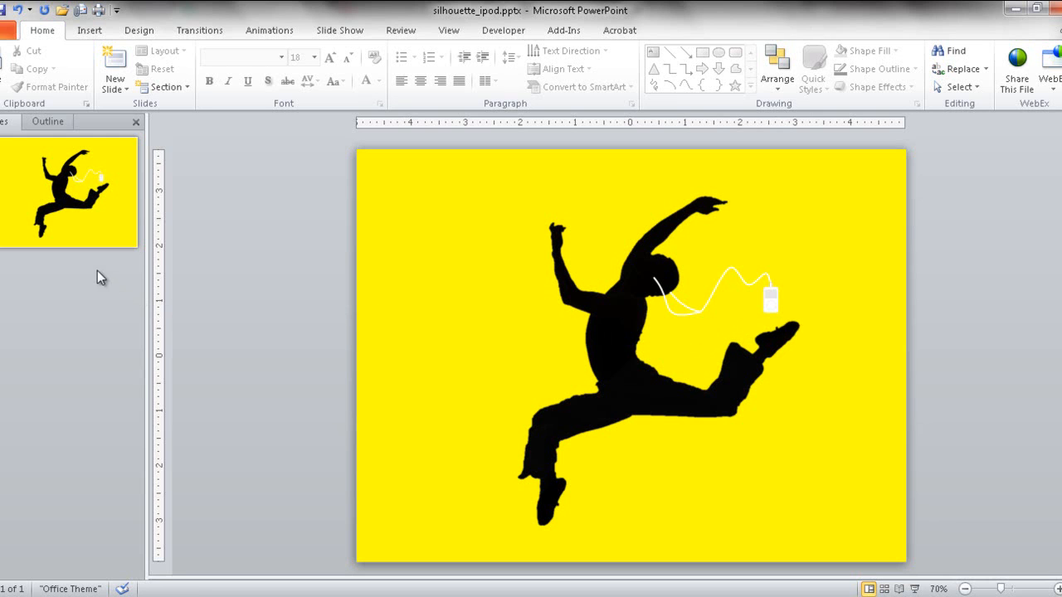
Add a blank slide and insert the photo of four break dancers from a clip art search for "dance".
left_click(115, 63)
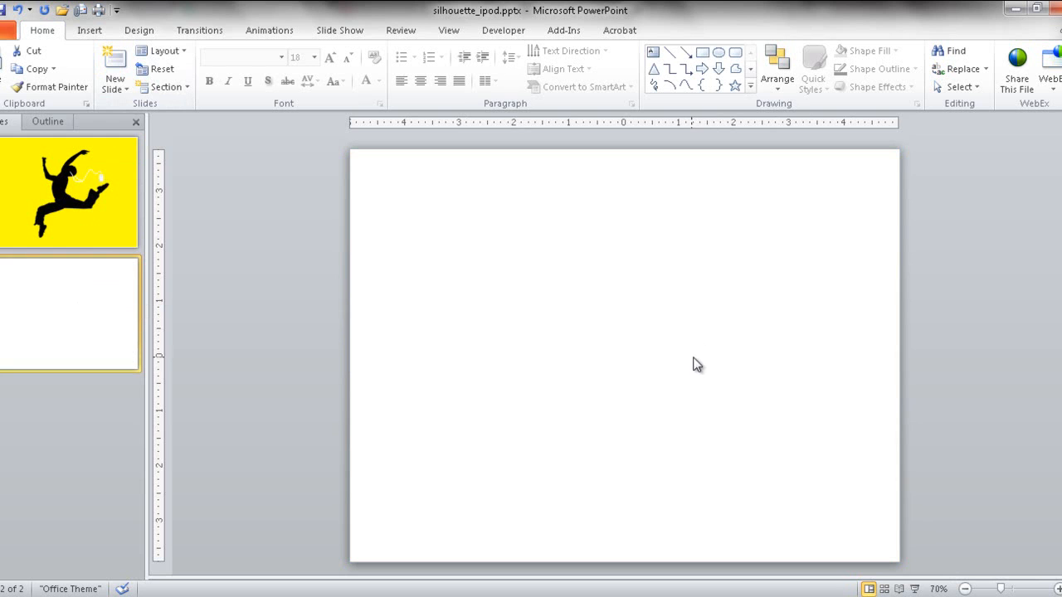
left_click(88, 32)
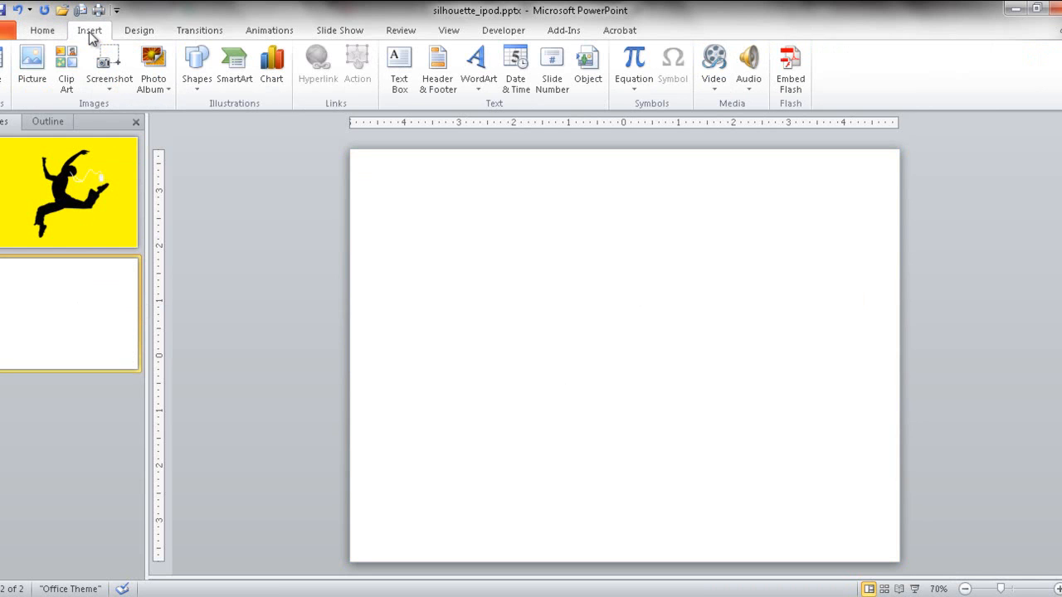
left_click(66, 69)
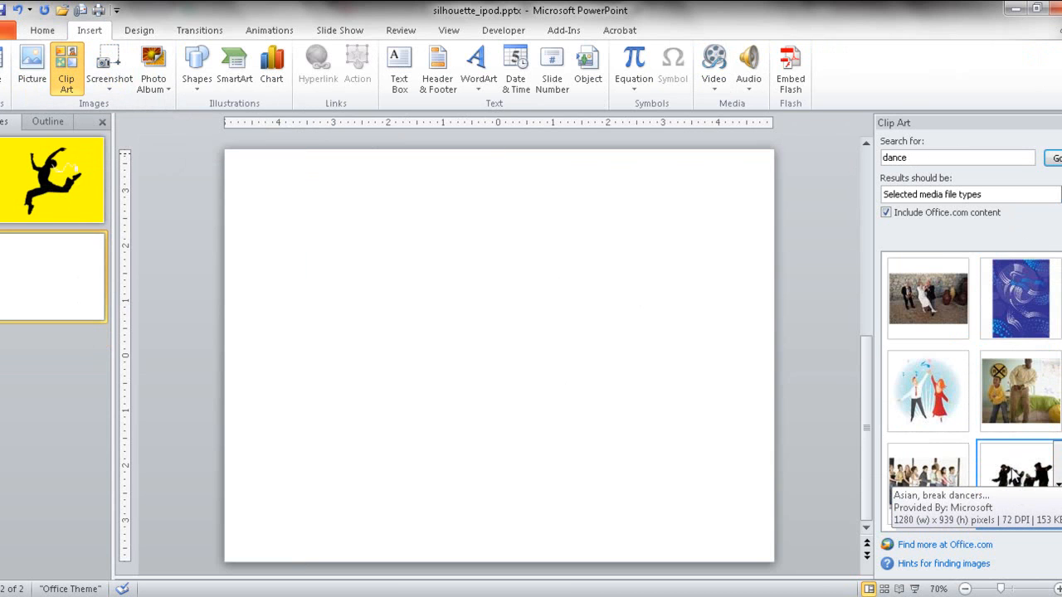
left_click(1019, 471)
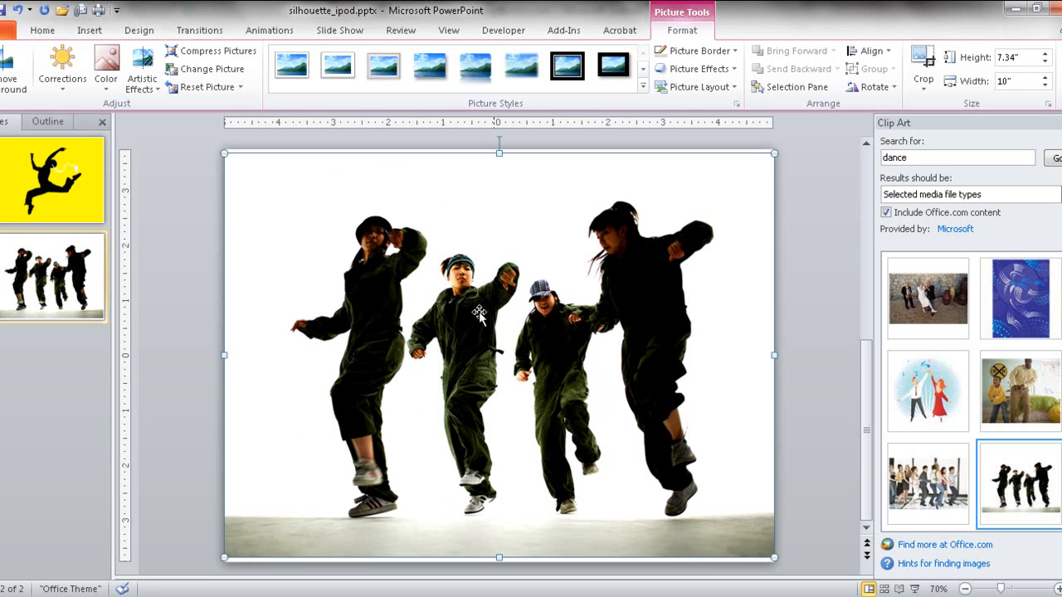
Crop the photo to the leftmost dancer, about 5.67" high by 2.81" wide, and move it to the slide's centre.
left_click(927, 60)
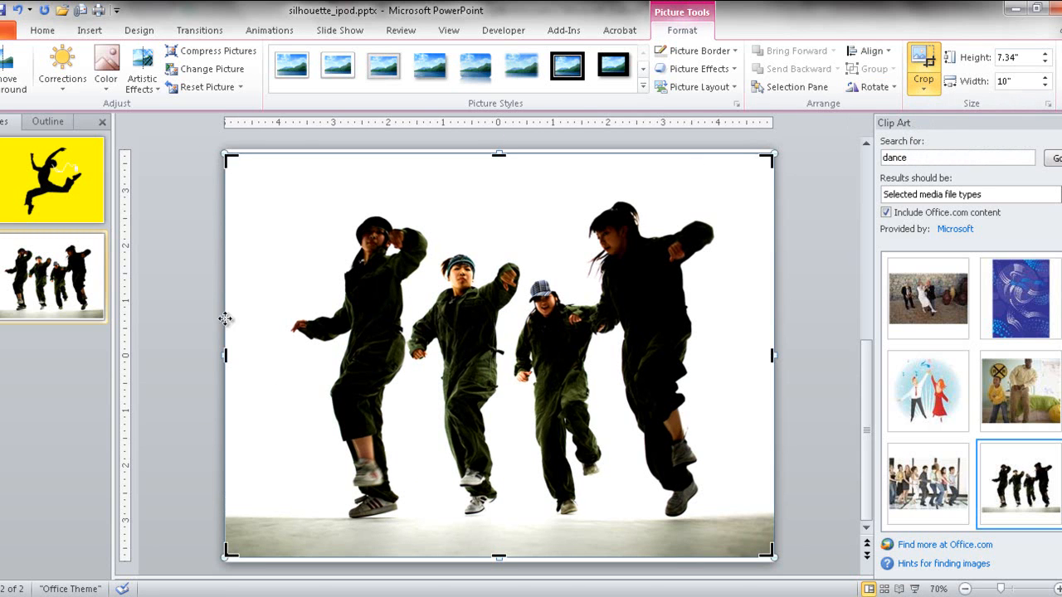
left_click_drag(224, 357, 283, 357)
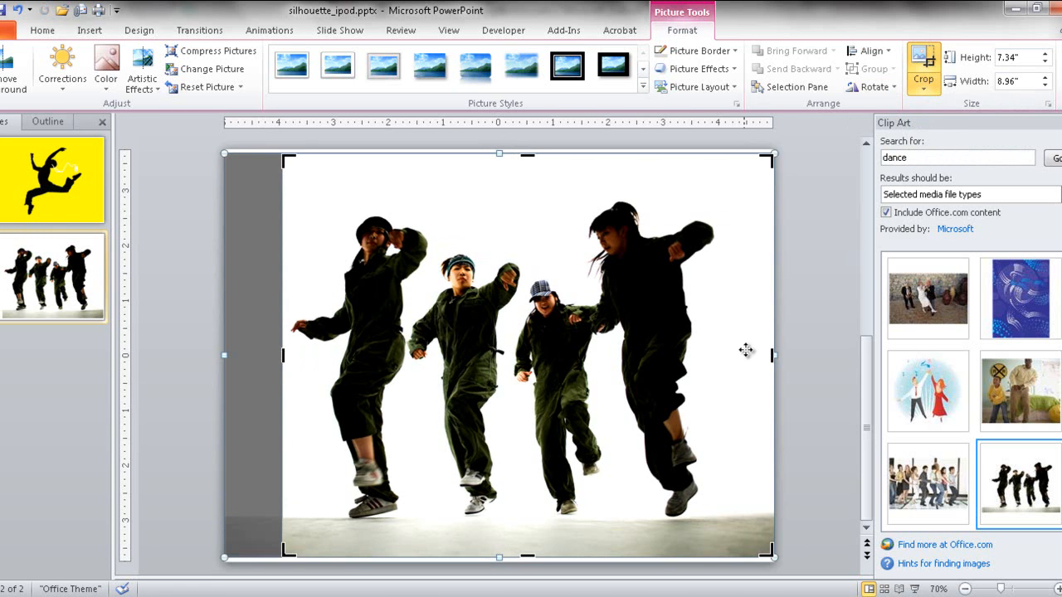
left_click_drag(771, 353, 436, 309)
left_click_drag(361, 152, 362, 210)
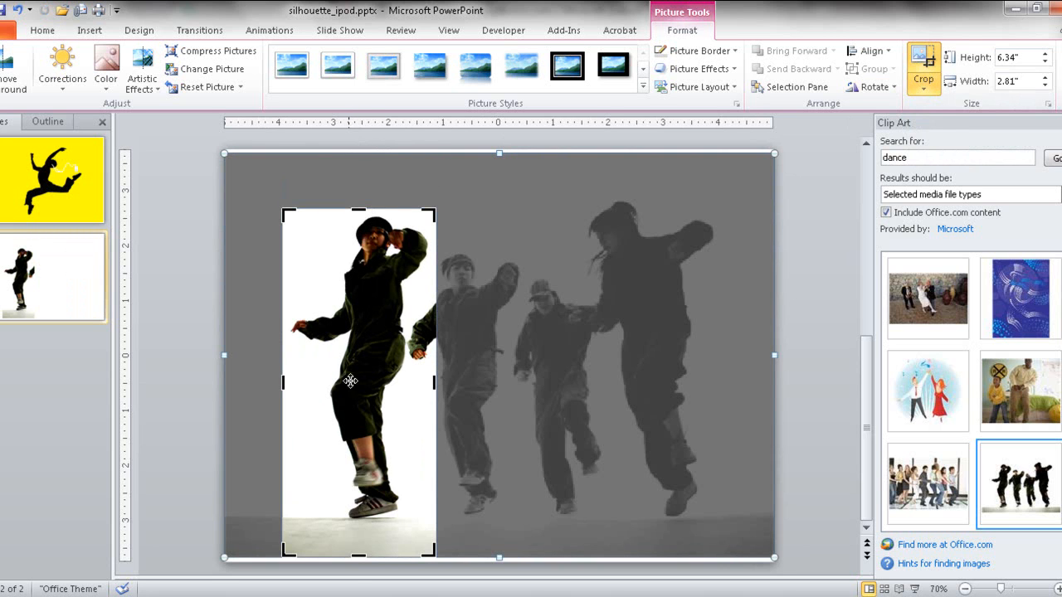
left_click_drag(359, 557, 365, 521)
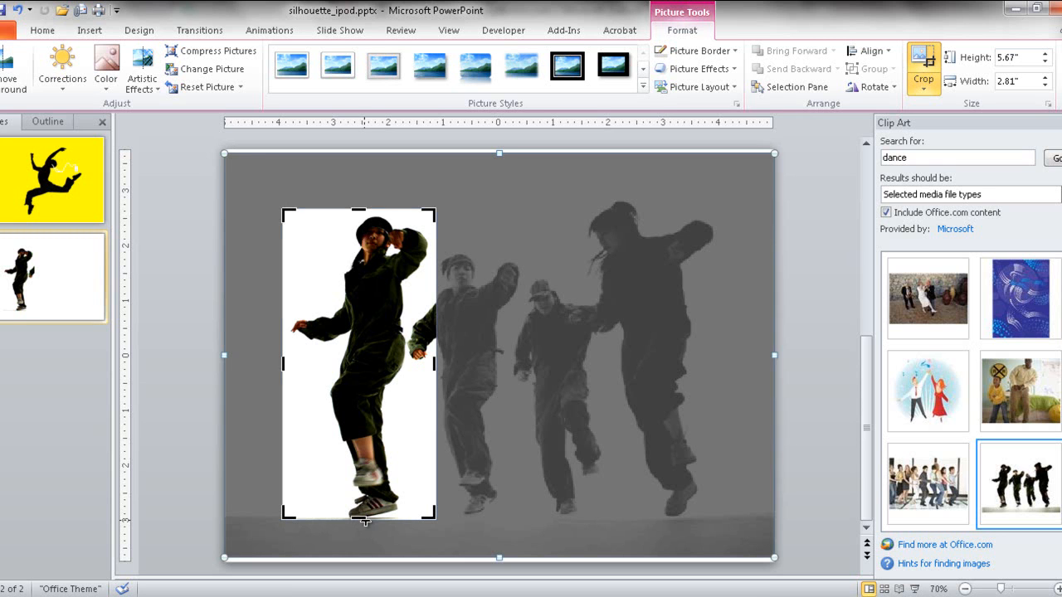
left_click(931, 68)
left_click_drag(380, 304, 512, 305)
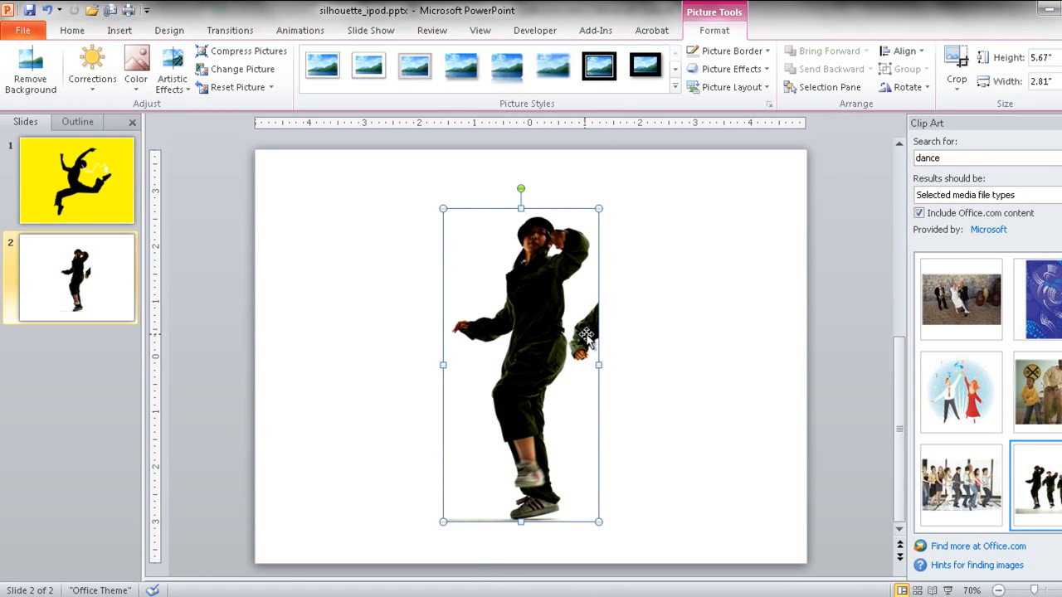
Remove the picture's background, extending the selection area on all four sides to include the whole dancer, and keep the changes.
left_click(31, 71)
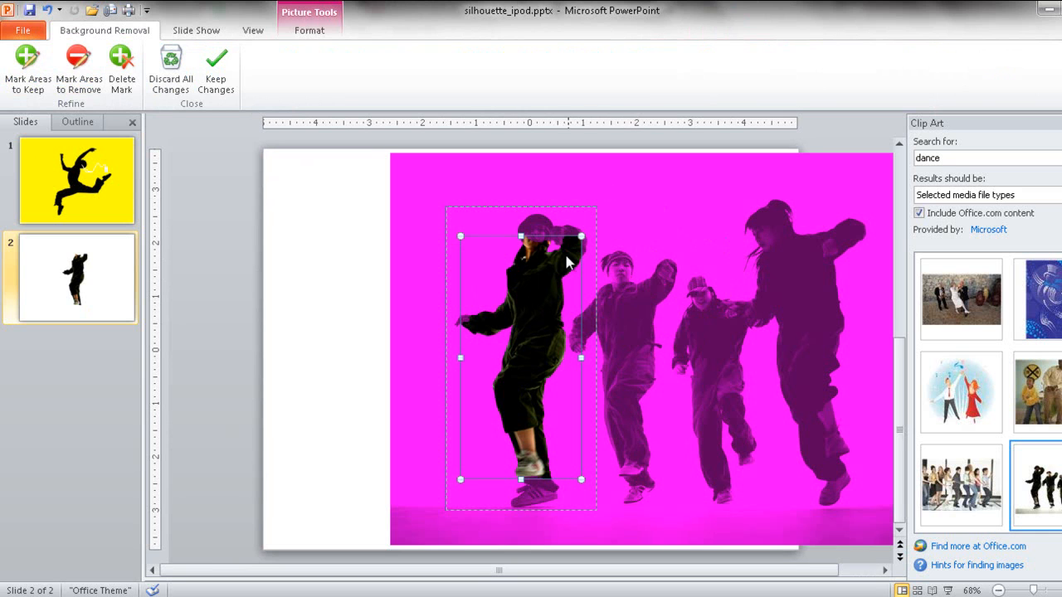
left_click_drag(520, 236, 521, 207)
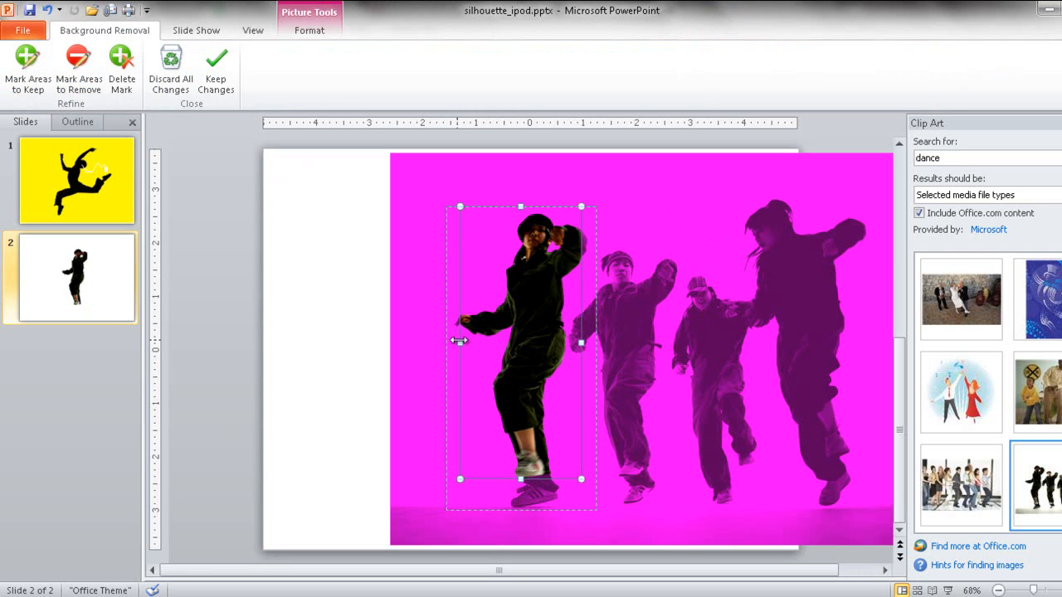
left_click_drag(460, 342, 446, 342)
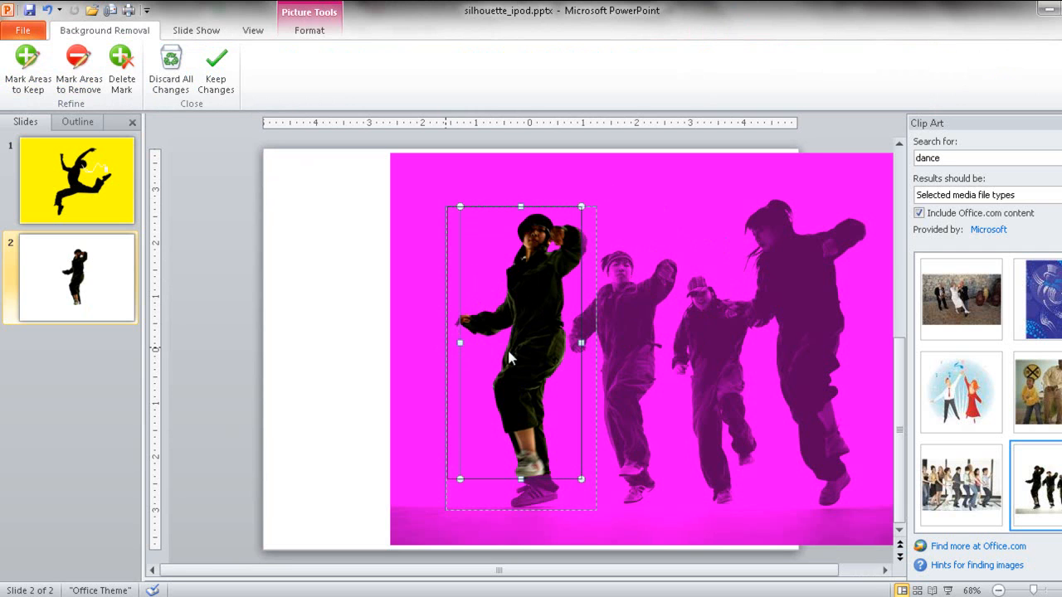
left_click_drag(580, 342, 596, 342)
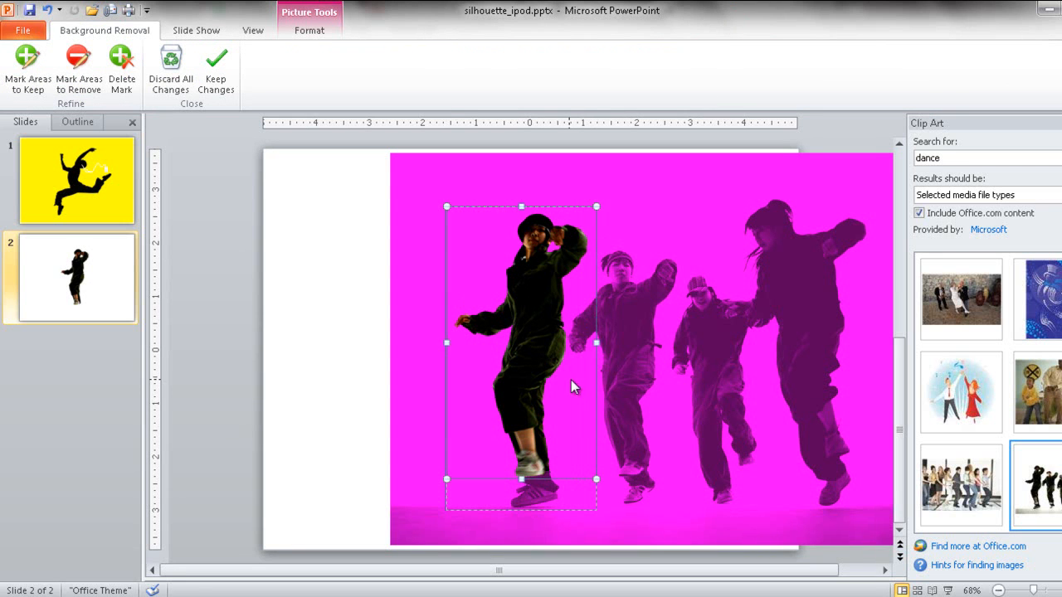
left_click_drag(521, 480, 520, 510)
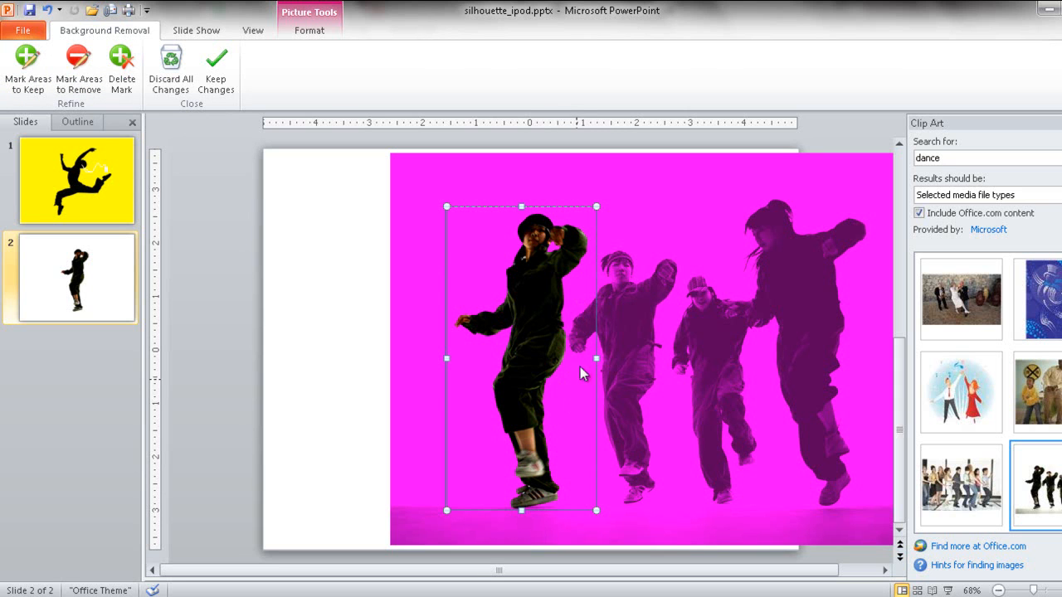
left_click(226, 69)
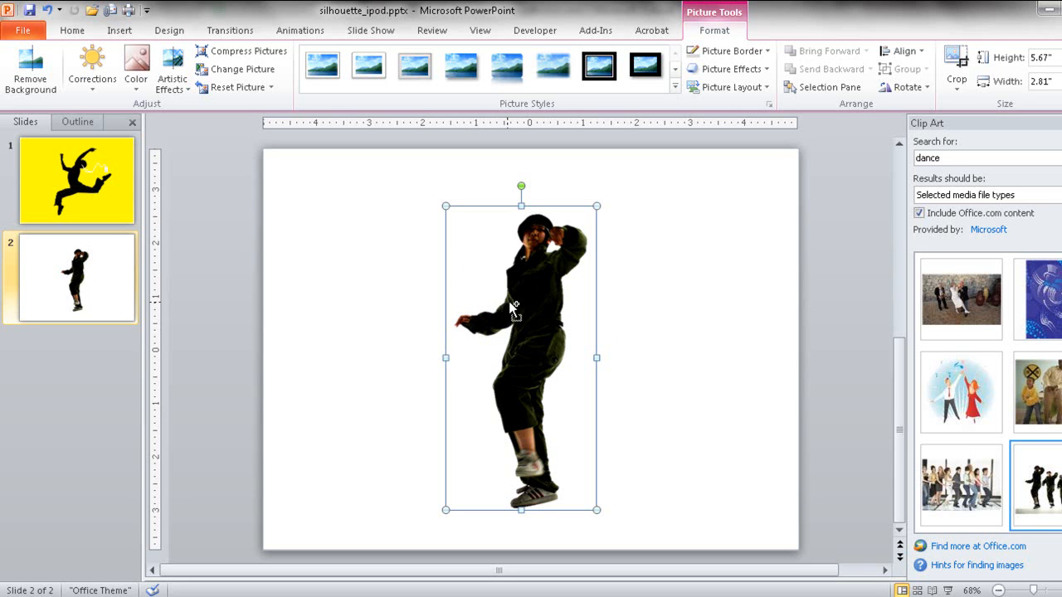
Cut the dancer from the slide, paste it back as a picture, and shift it slightly left of centre.
key("Delete")
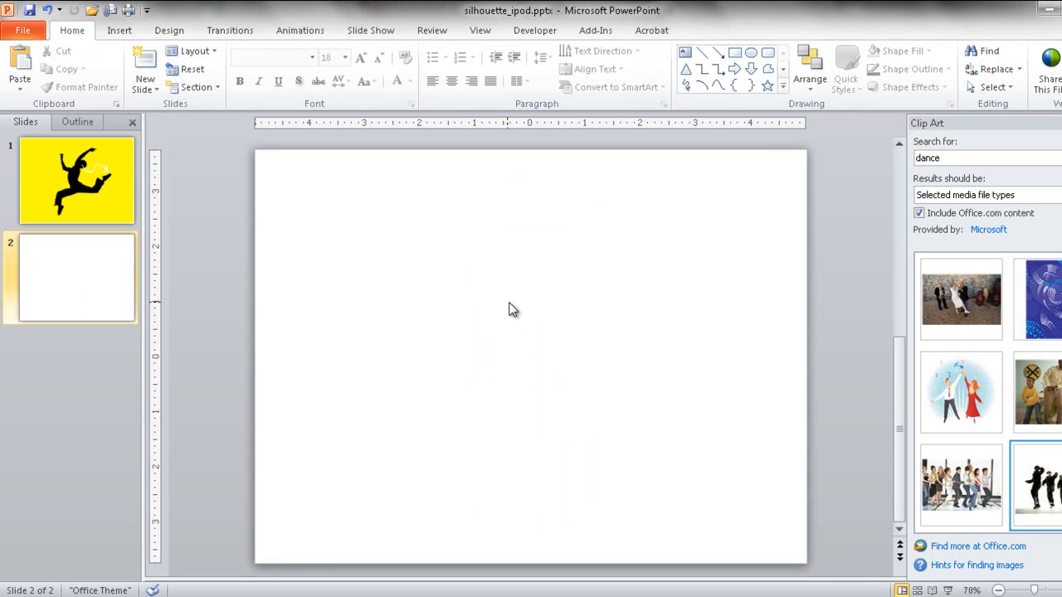
right_click(511, 309)
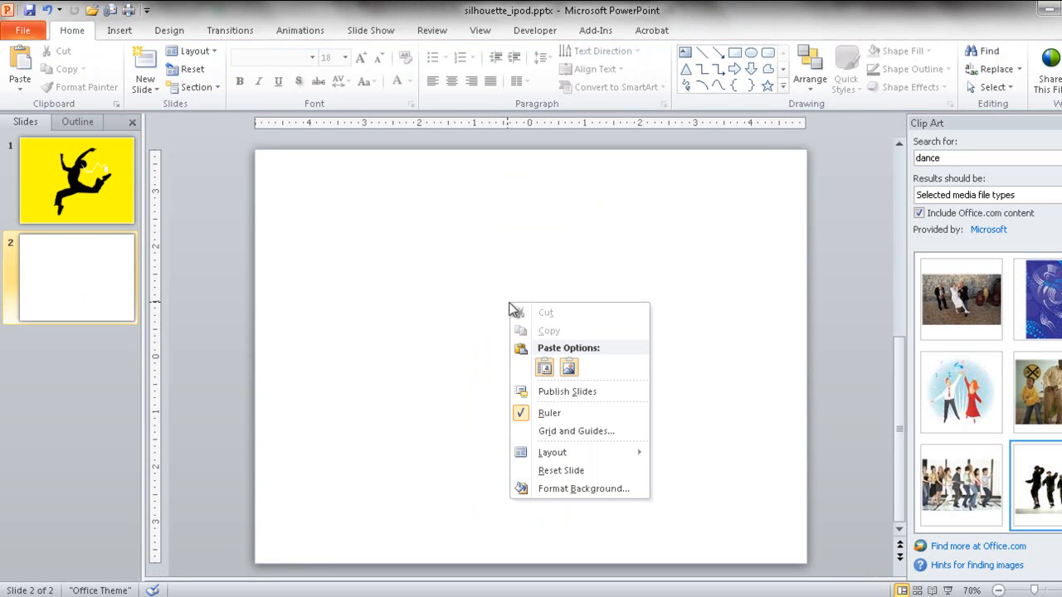
left_click(571, 369)
left_click_drag(541, 314, 491, 329)
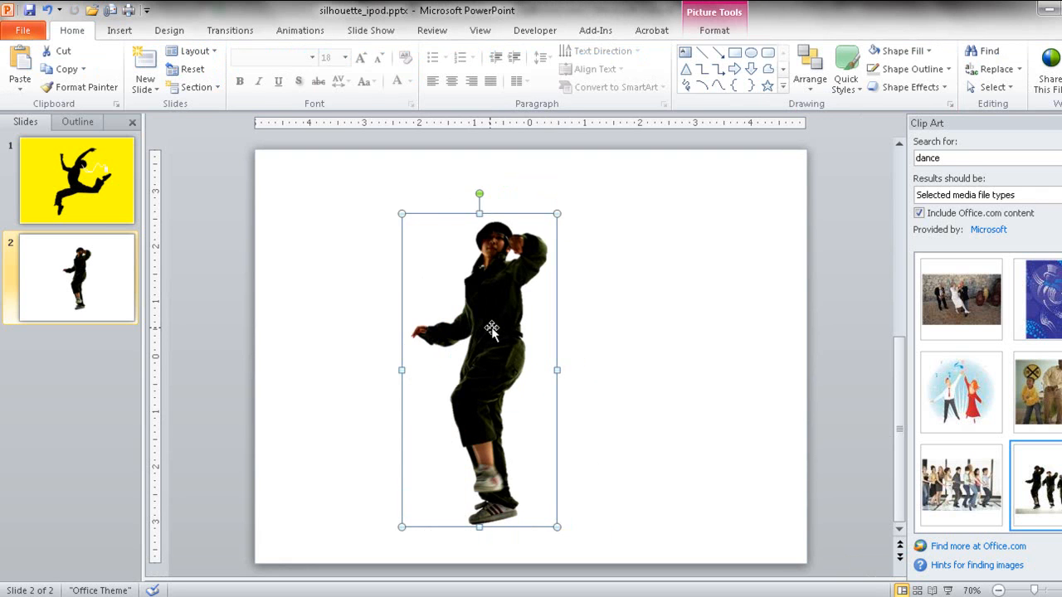
left_click(715, 31)
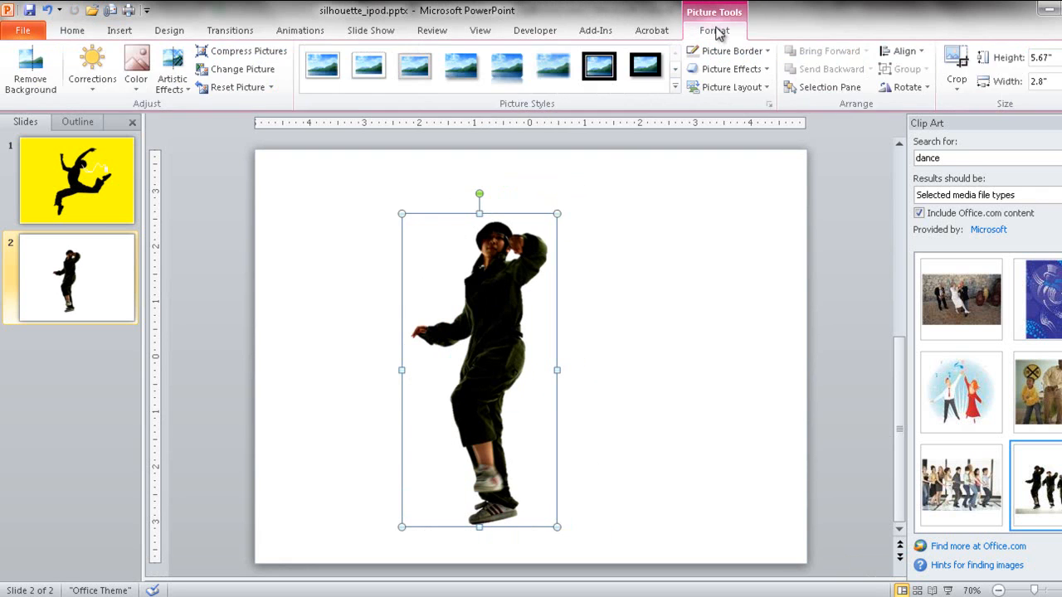
left_click(40, 73)
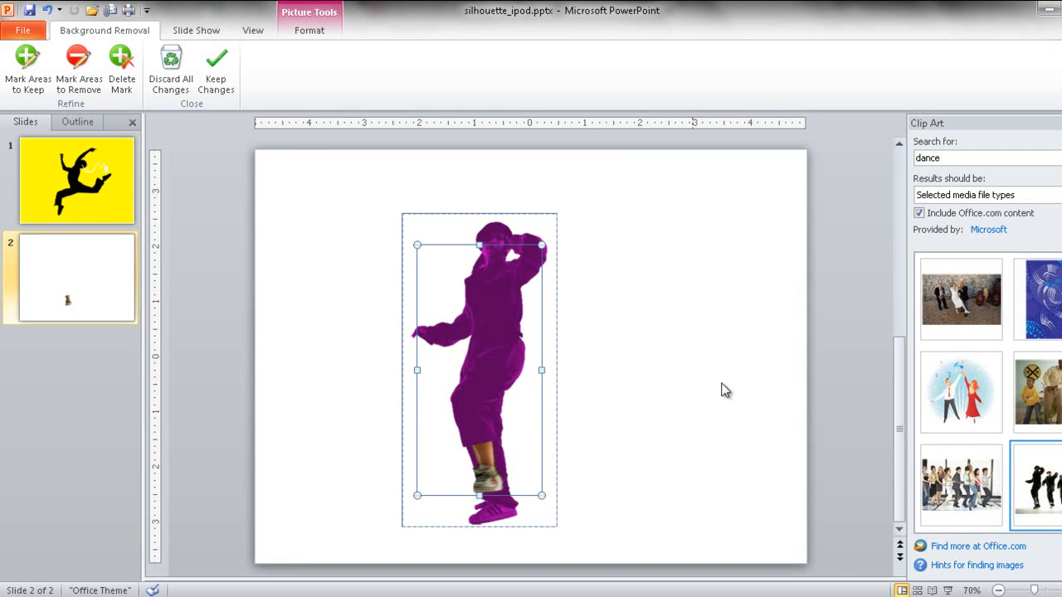
key("Escape")
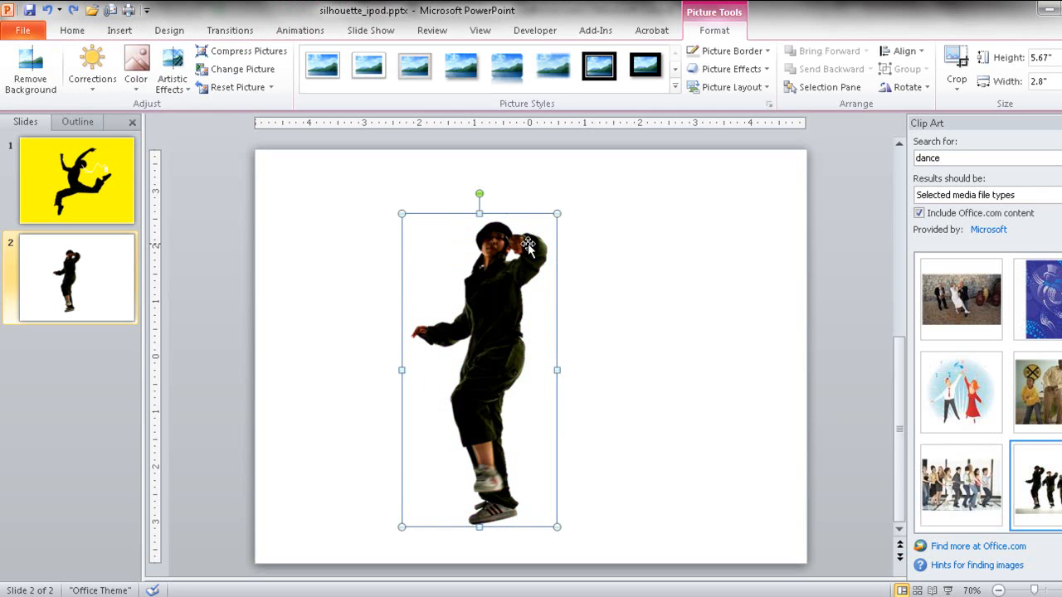
Move the dancer picture back to the slide's centre and set its brightness to -100% to make a black silhouette.
left_click(597, 274)
left_click_drag(499, 299, 556, 291)
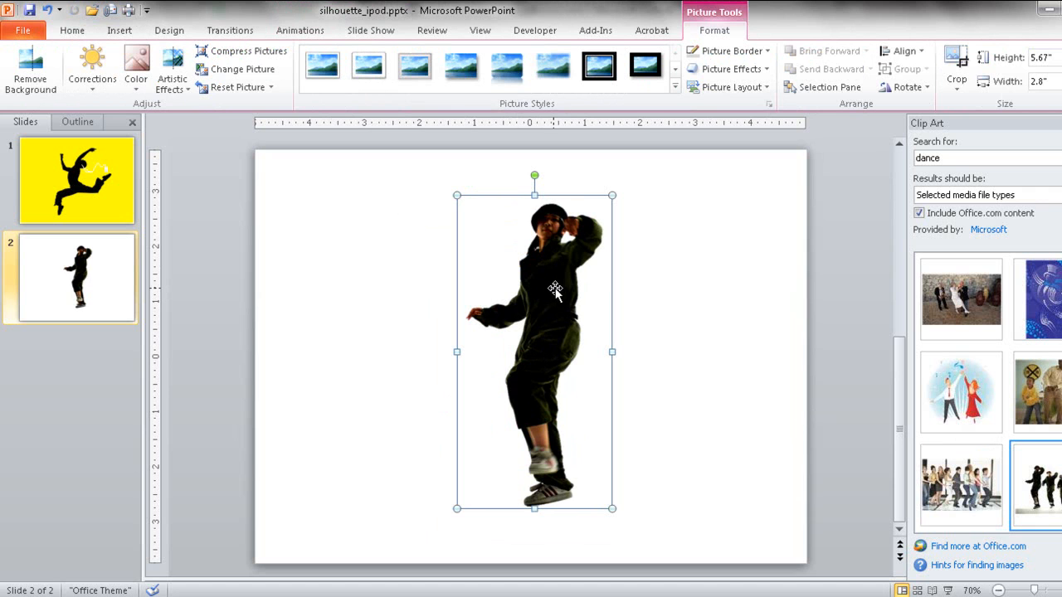
right_click(555, 290)
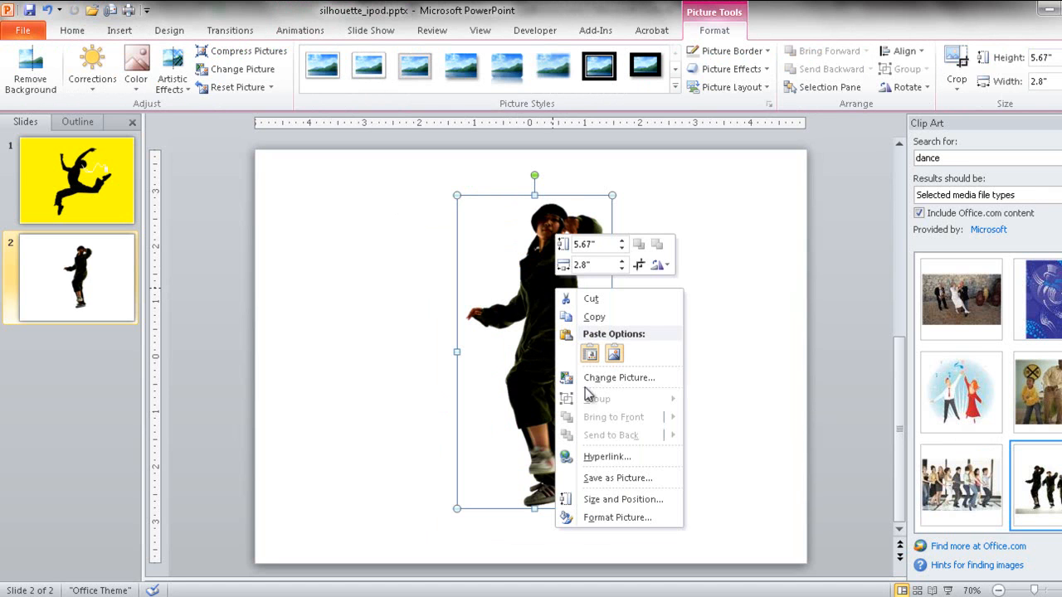
left_click(628, 517)
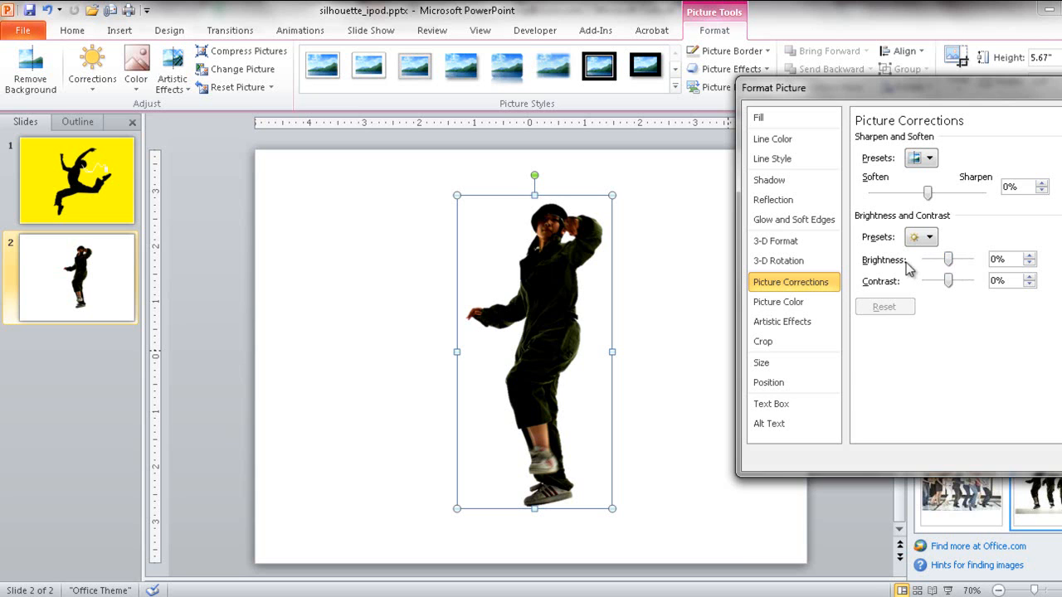
left_click_drag(952, 263, 907, 263)
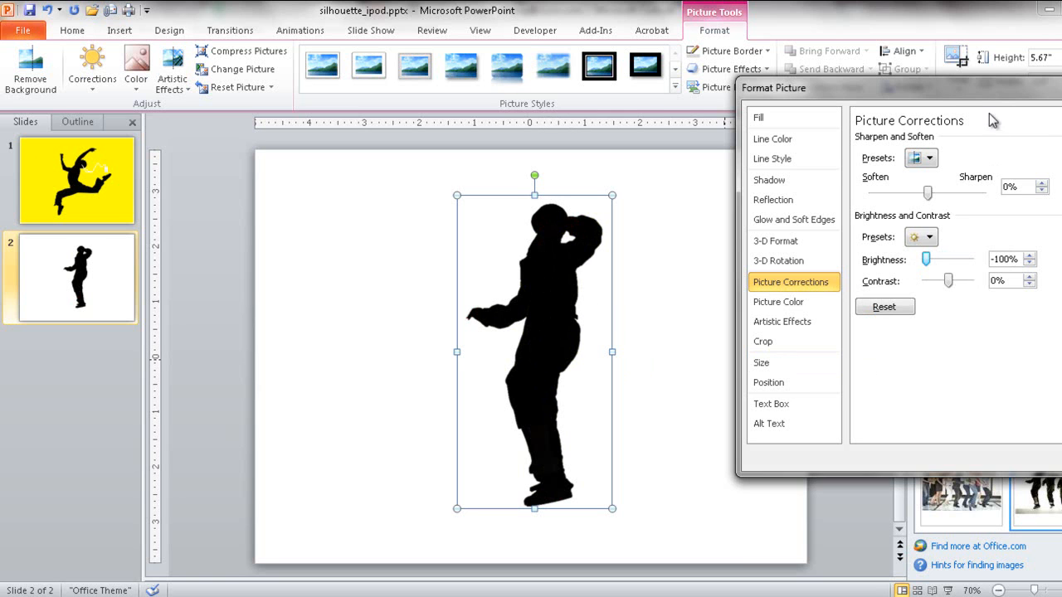
left_click_drag(991, 92, 913, 84)
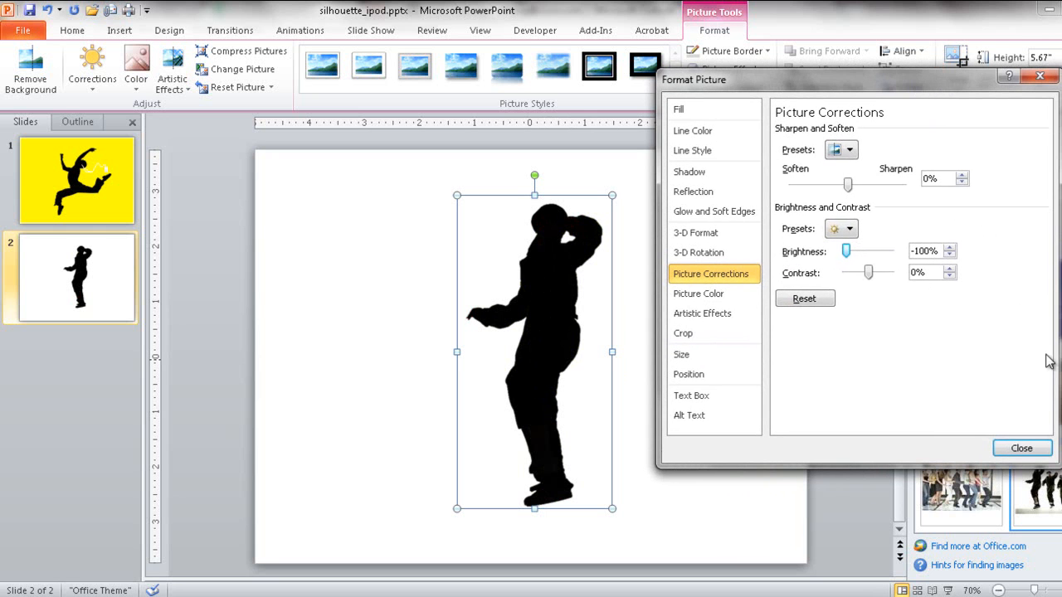
left_click(1021, 449)
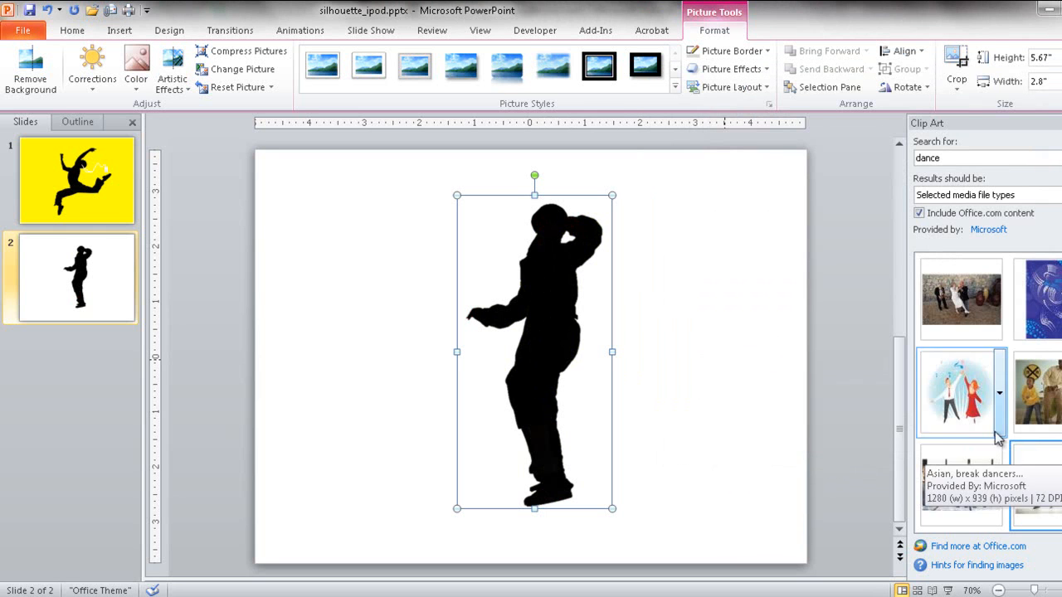
left_click(739, 373)
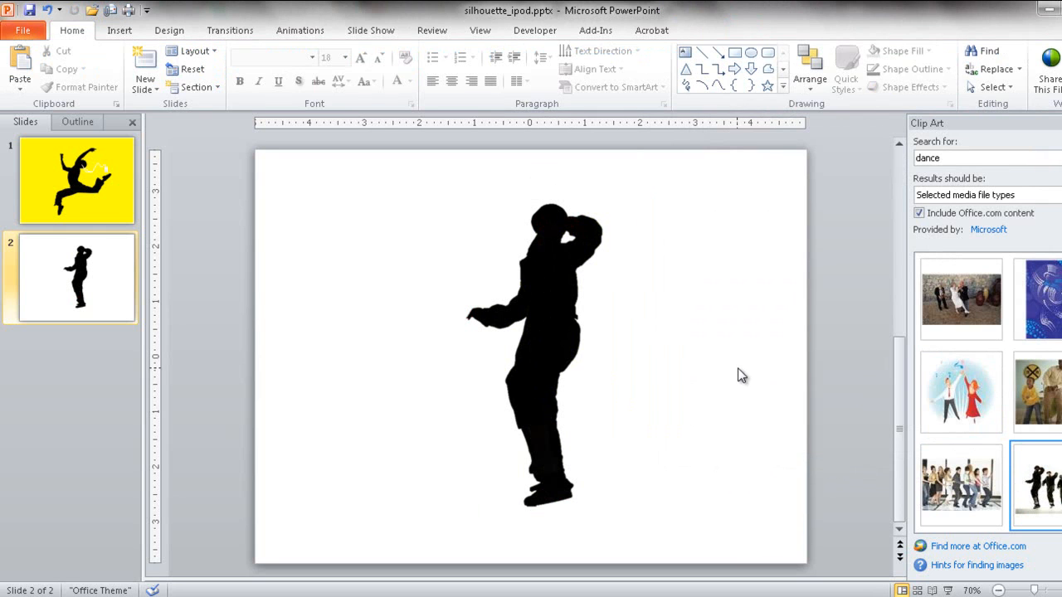
Format this slide's background with a solid medium-blue theme colour.
right_click(336, 251)
left_click(396, 438)
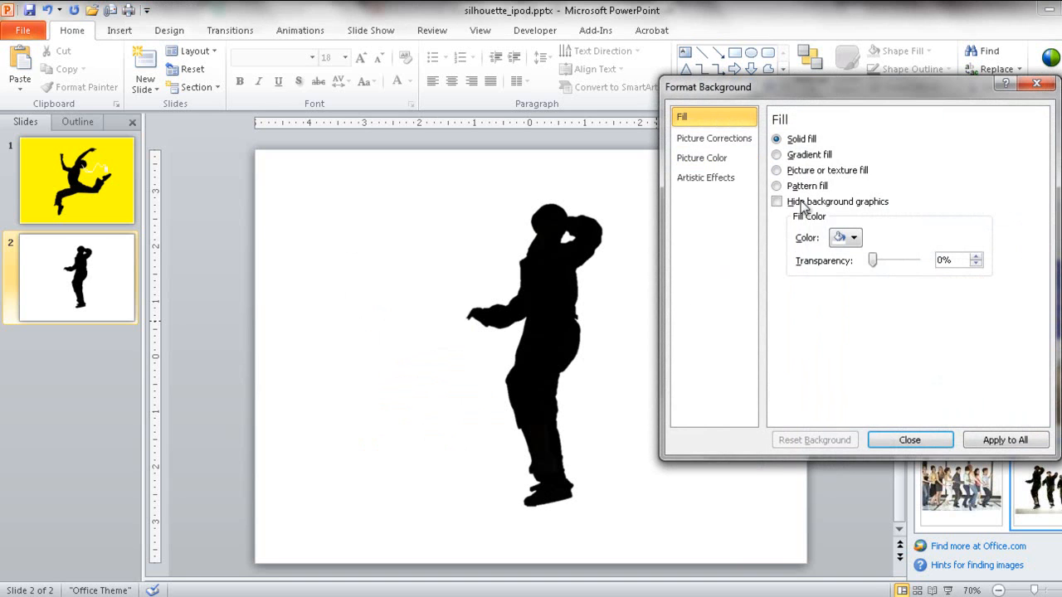
left_click(846, 240)
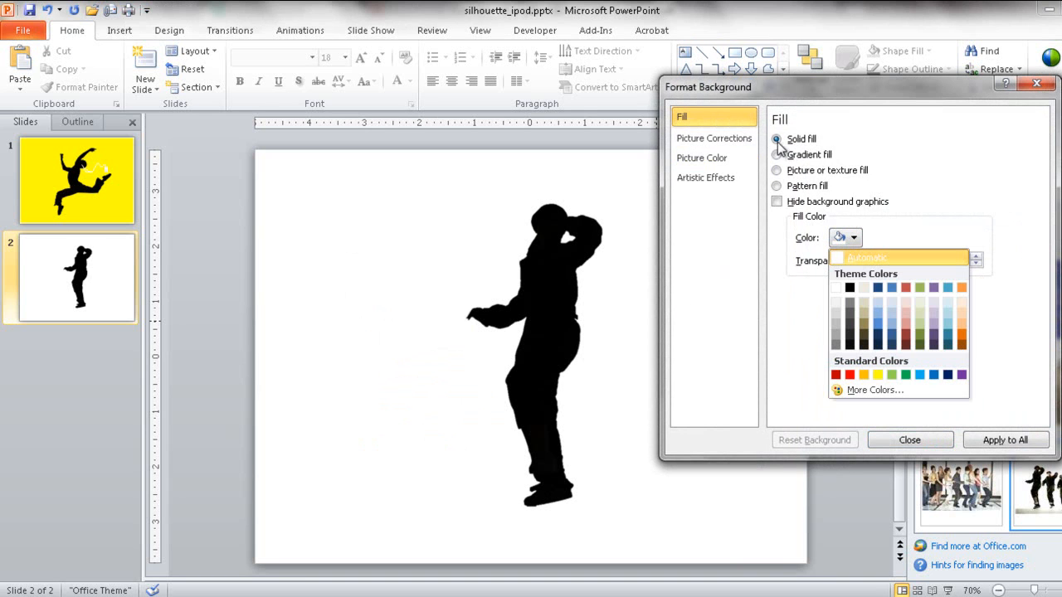
left_click(877, 323)
left_click(926, 443)
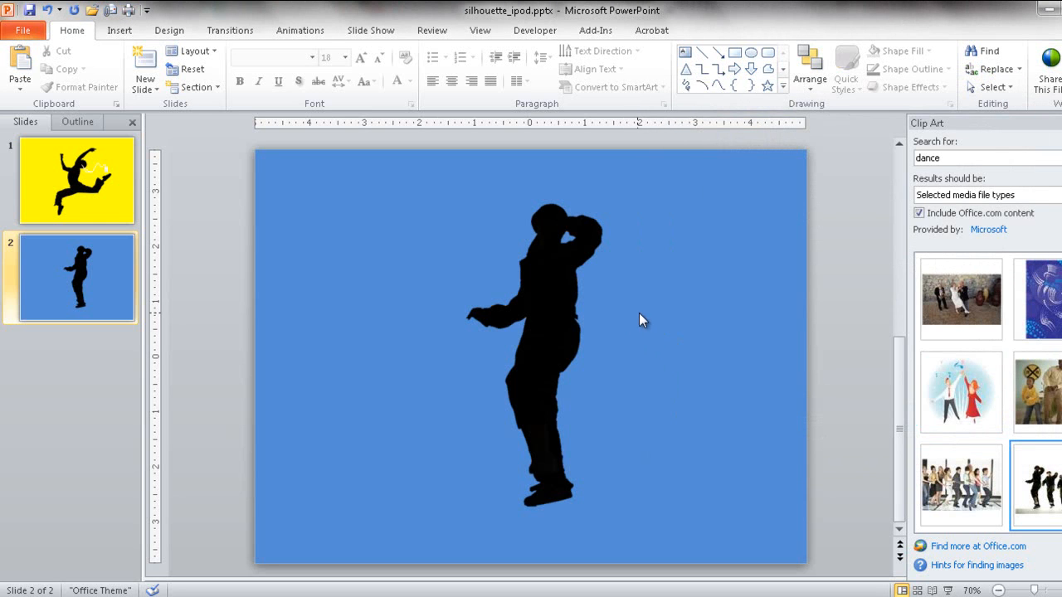
Move the silhouette slightly down and to the left on the slide, and close the Clip Art pane.
left_click(554, 297)
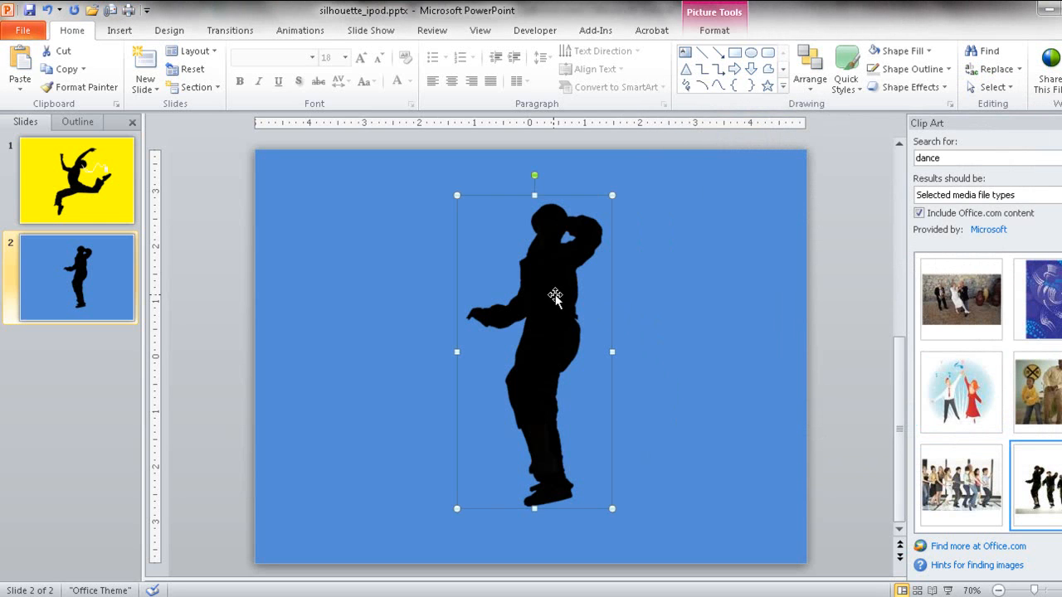
left_click_drag(555, 297, 541, 311)
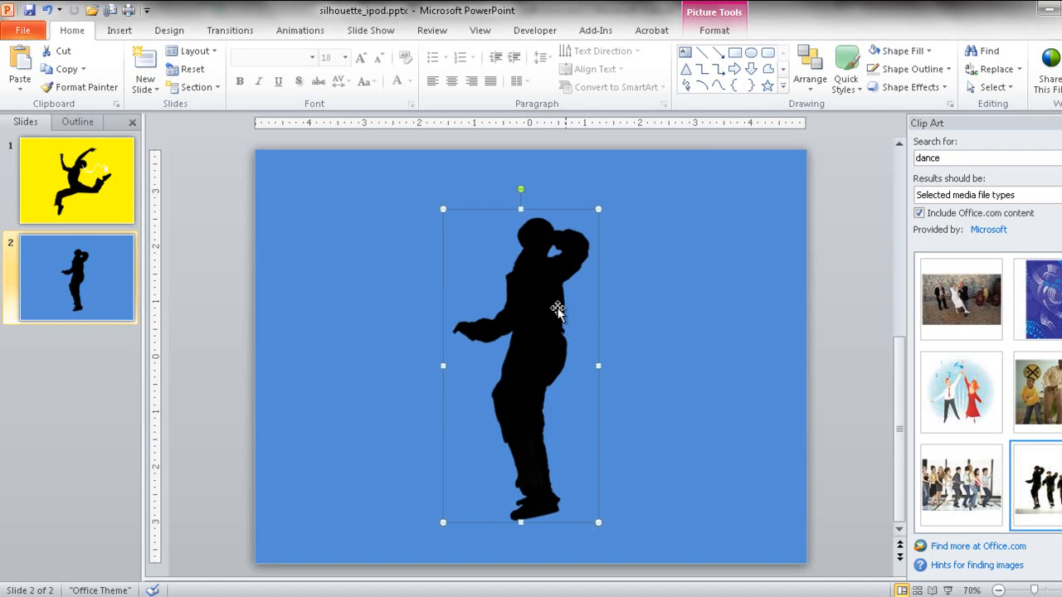
left_click(608, 307)
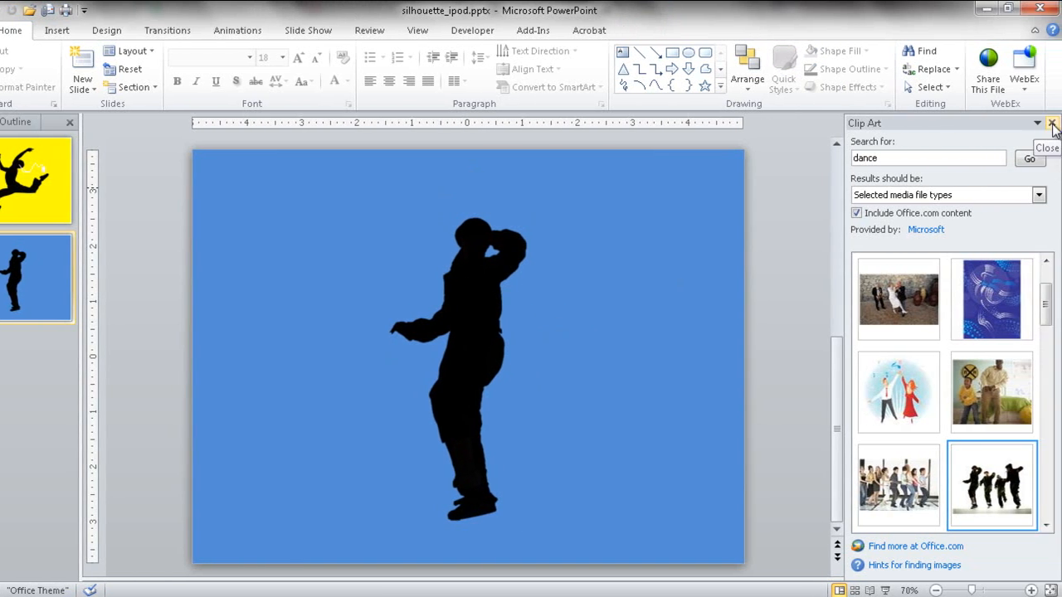
left_click(1051, 124)
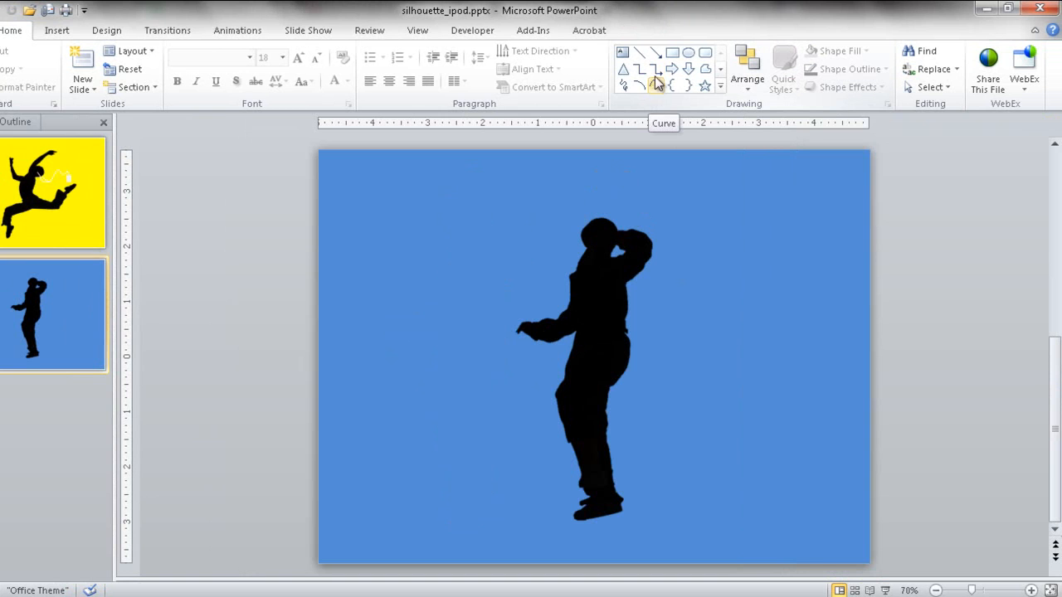
left_click(58, 31)
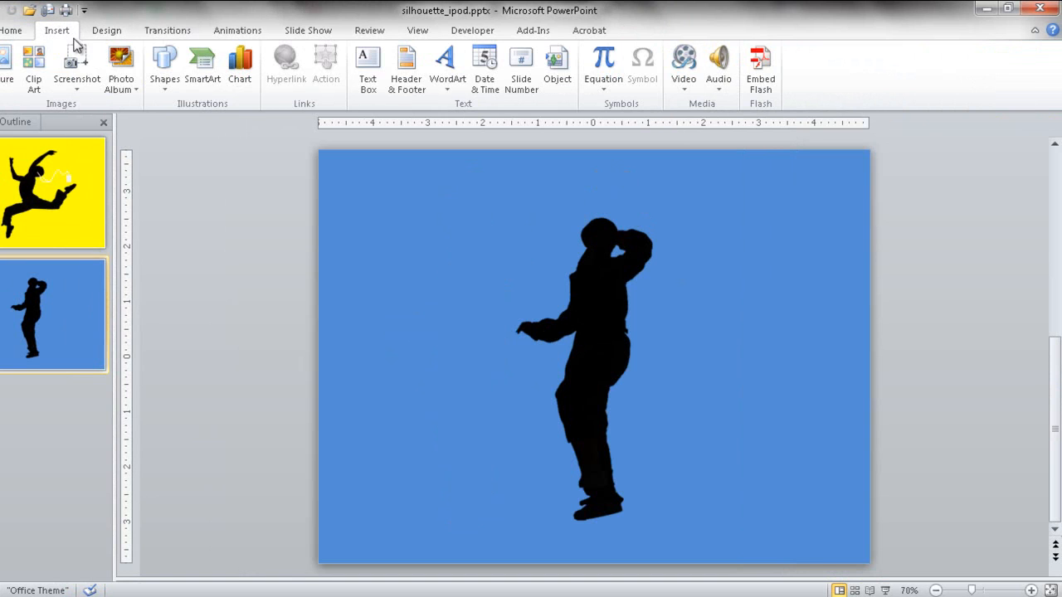
left_click(156, 88)
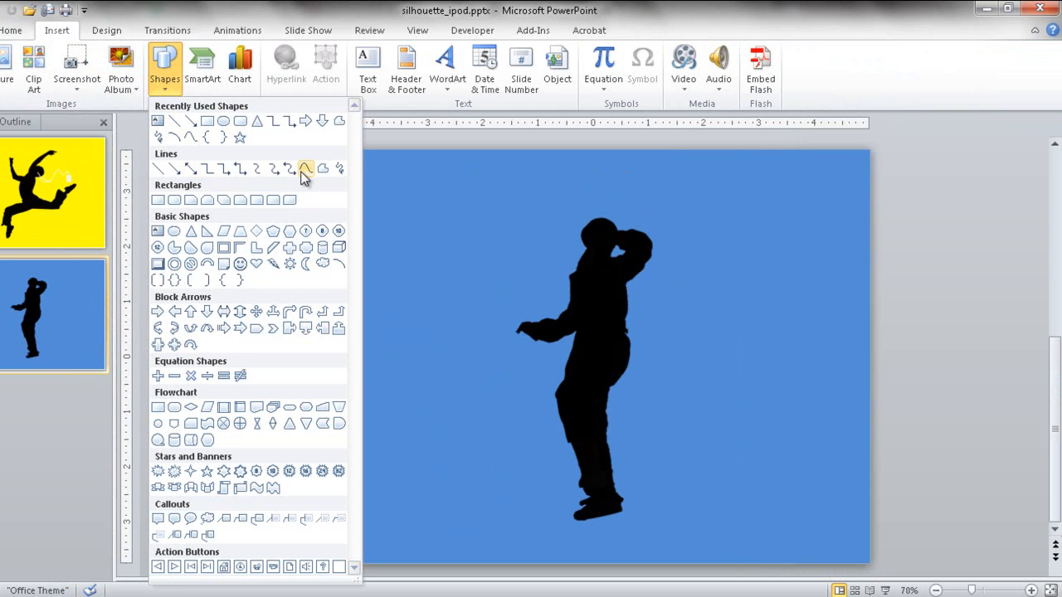
left_click(21, 35)
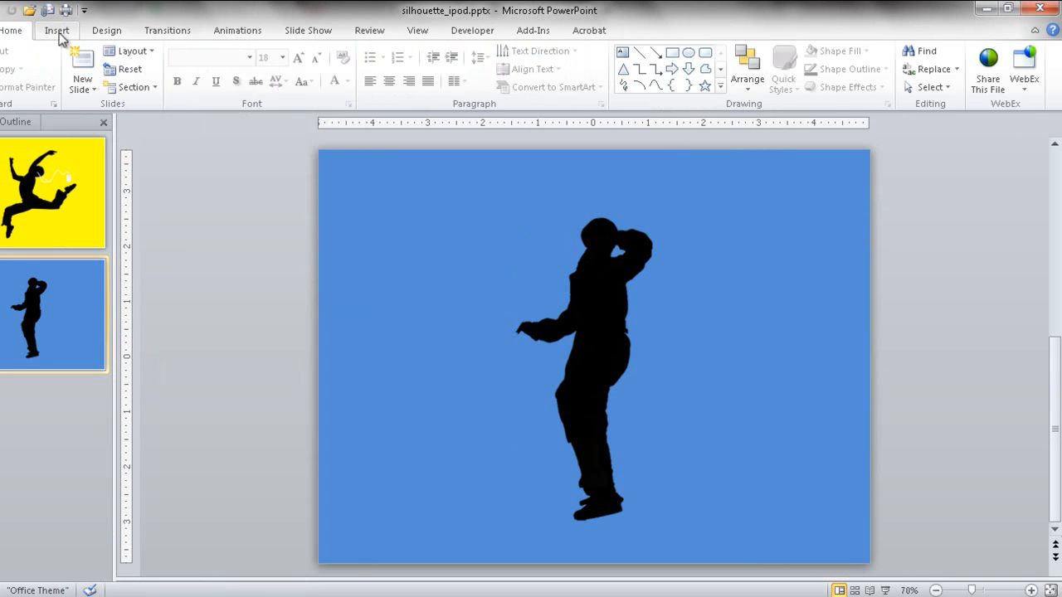
Draw a short earphone wire with the Curve tool from the silhouette's ear down to just in front of its neck.
left_click(655, 86)
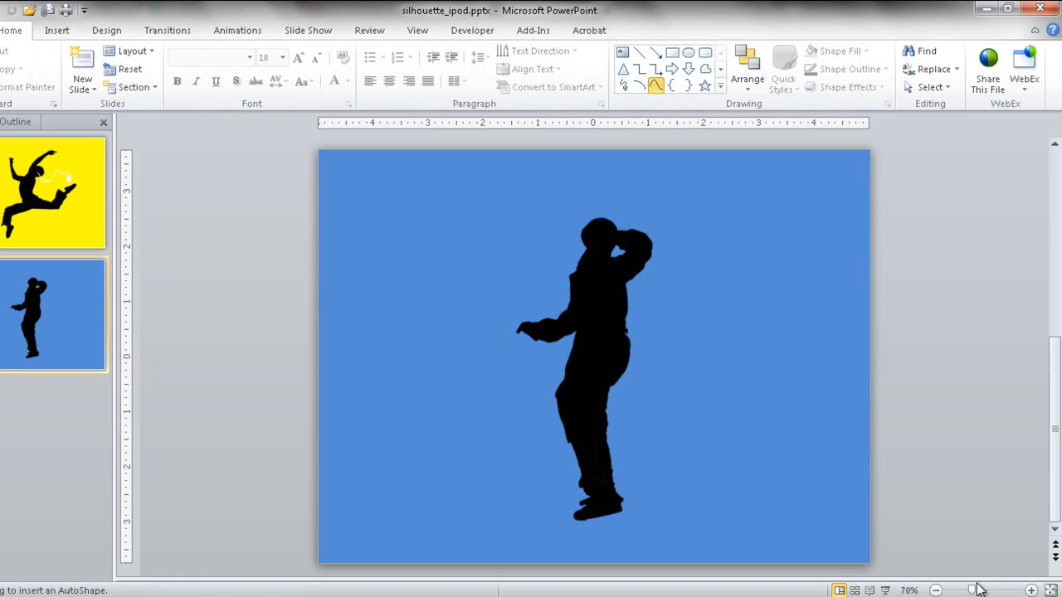
left_click(1031, 591)
left_click(1032, 591)
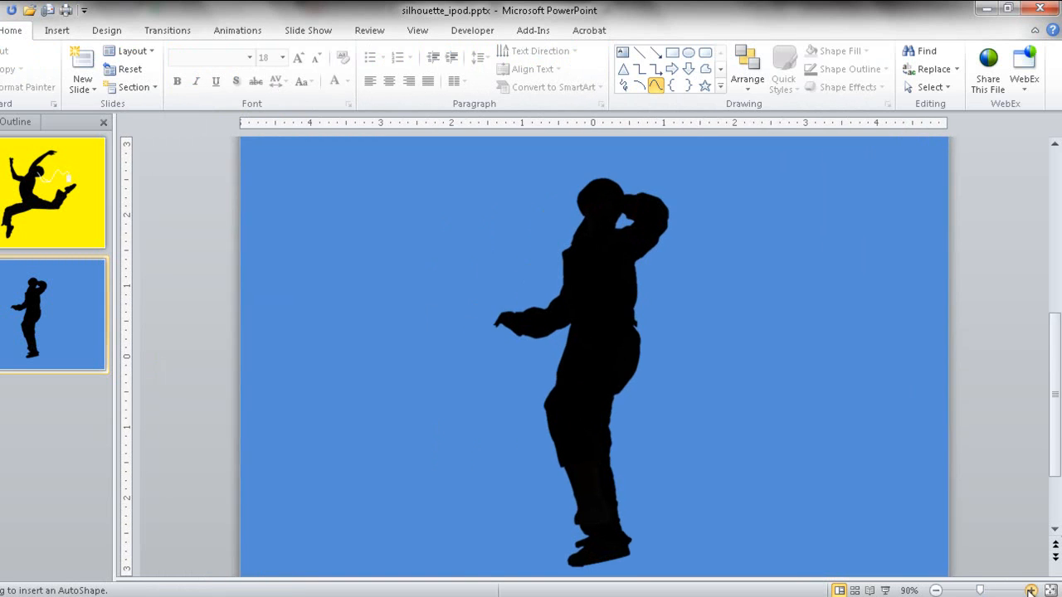
left_click(1031, 591)
left_click(1031, 591)
left_click(1031, 590)
left_click(1032, 590)
left_click(1031, 591)
left_click_drag(1055, 452, 1054, 405)
left_click(936, 591)
left_click(936, 591)
left_click(937, 591)
left_click(936, 591)
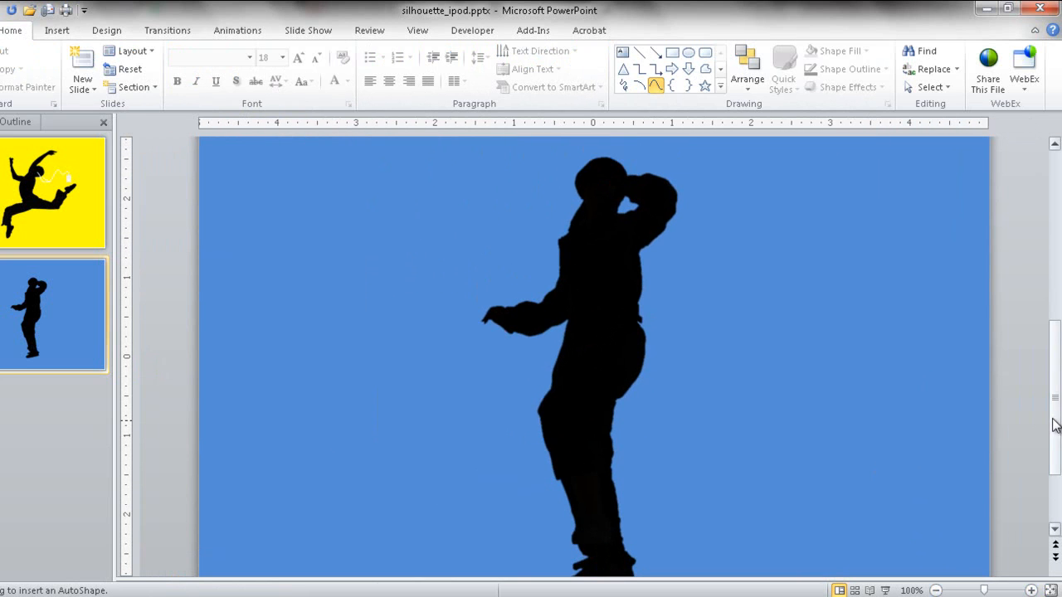
left_click_drag(1055, 427, 1055, 413)
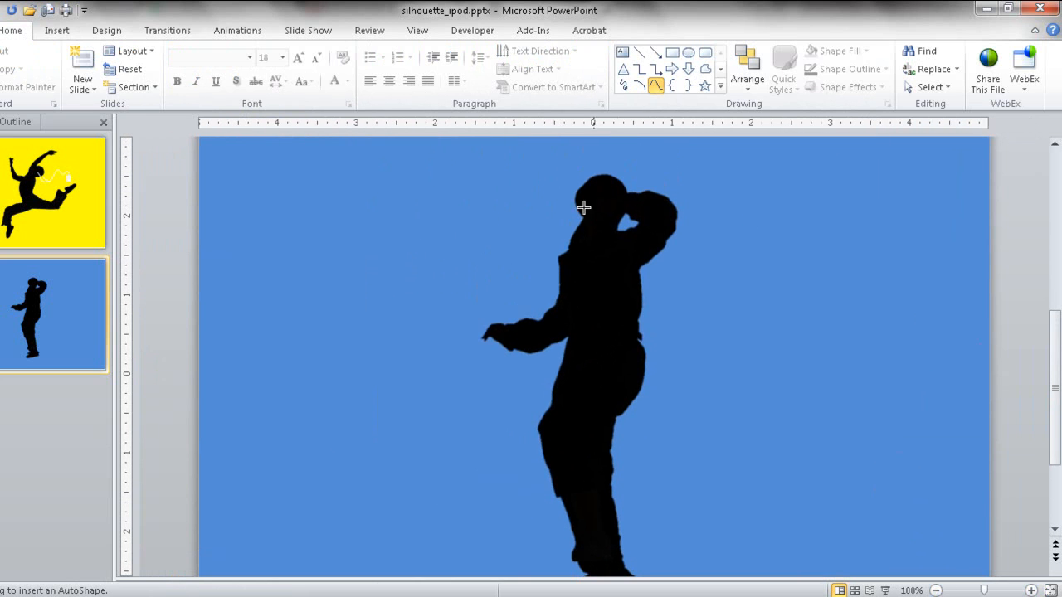
left_click(658, 87)
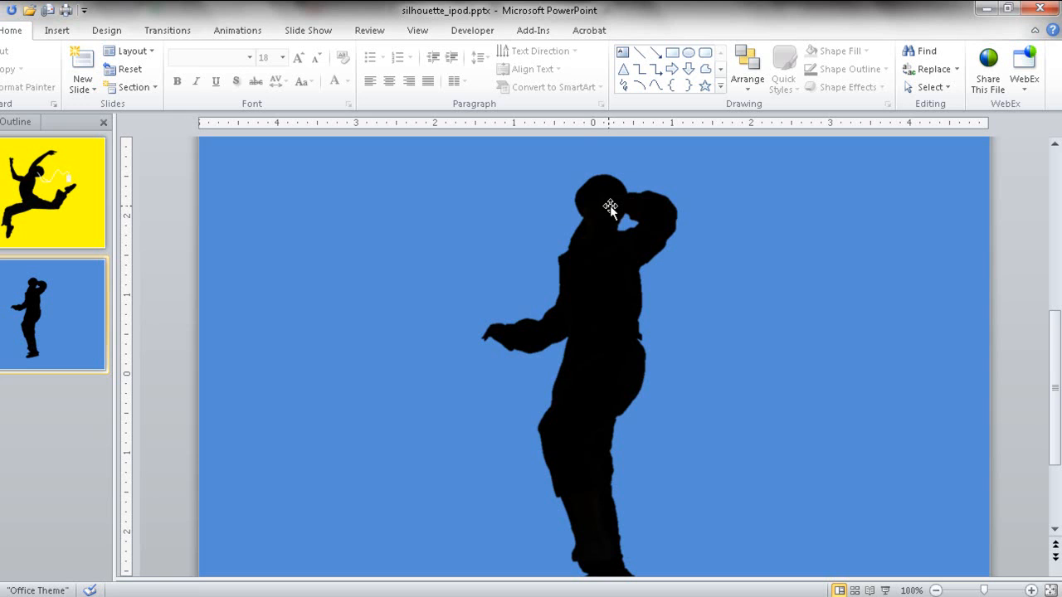
left_click_drag(610, 205, 590, 225)
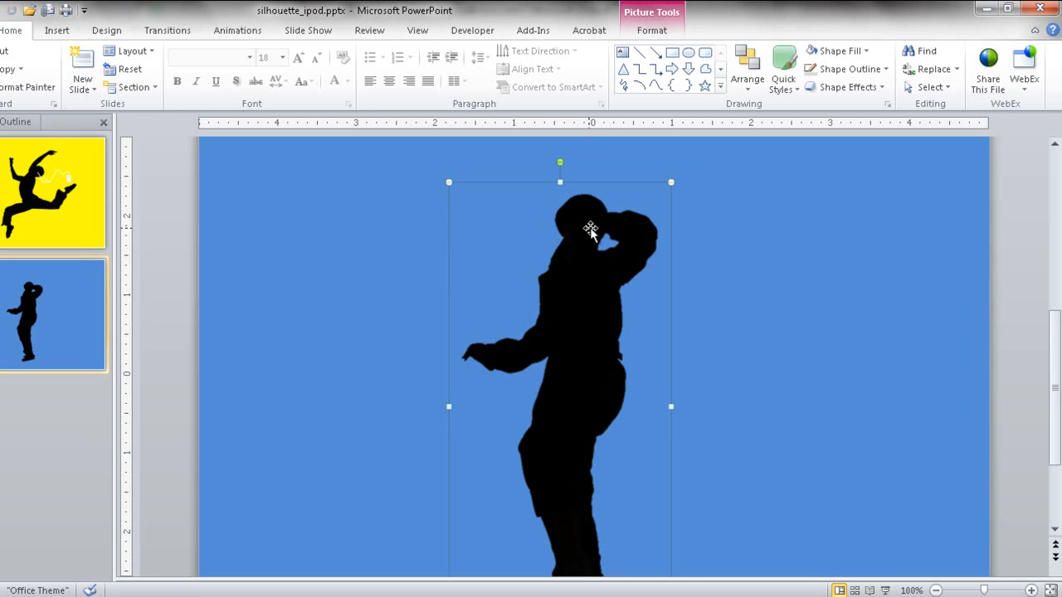
key("ctrl+z")
left_click(661, 88)
left_click(608, 215)
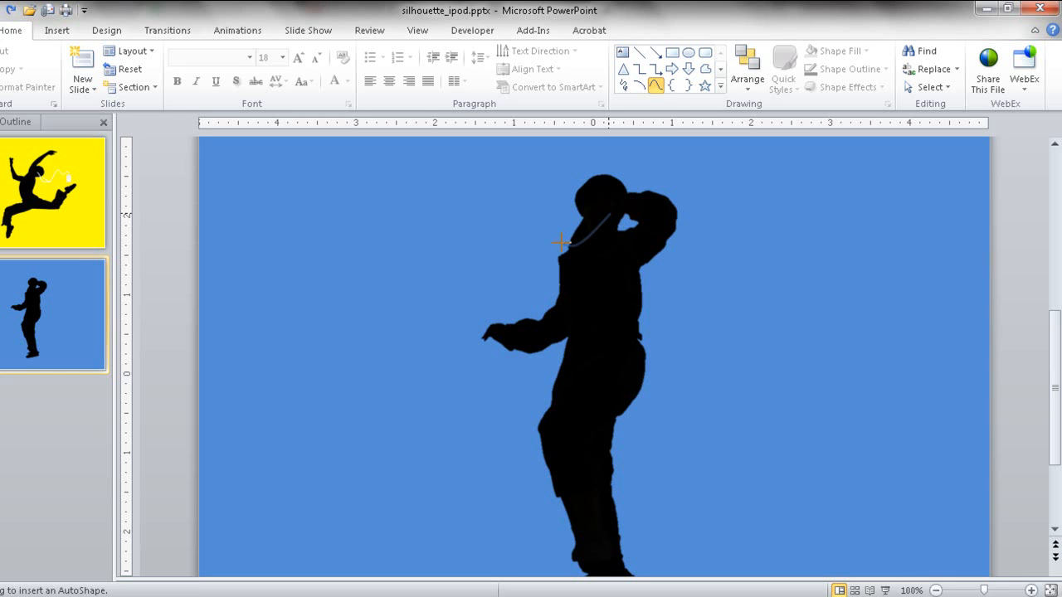
double_click(561, 241)
left_click(667, 249)
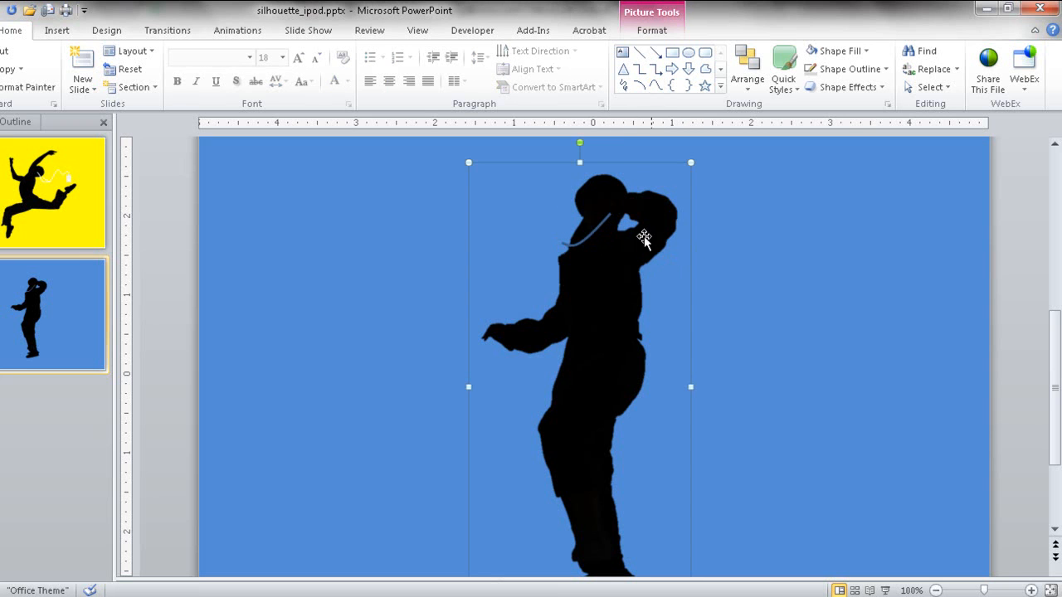
Move the earphone wire curve slightly up so its end sits closer to the ear.
left_click(600, 229)
left_click(600, 229)
left_click(600, 229)
left_click_drag(597, 221, 597, 217)
left_click(669, 270)
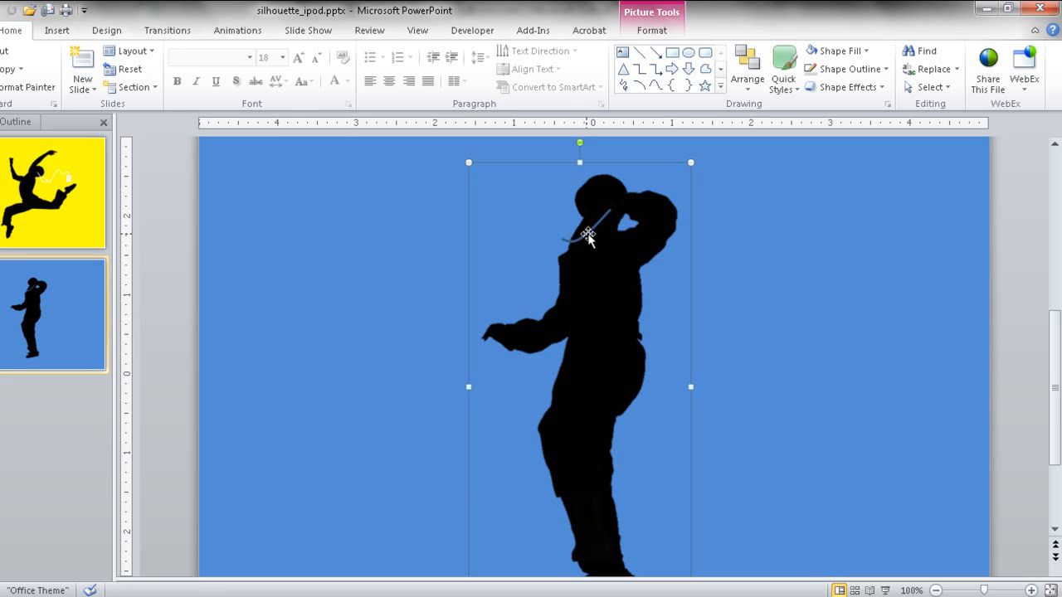
Format the earphone wire curve with a white outline 1 pt thick.
left_click(588, 235)
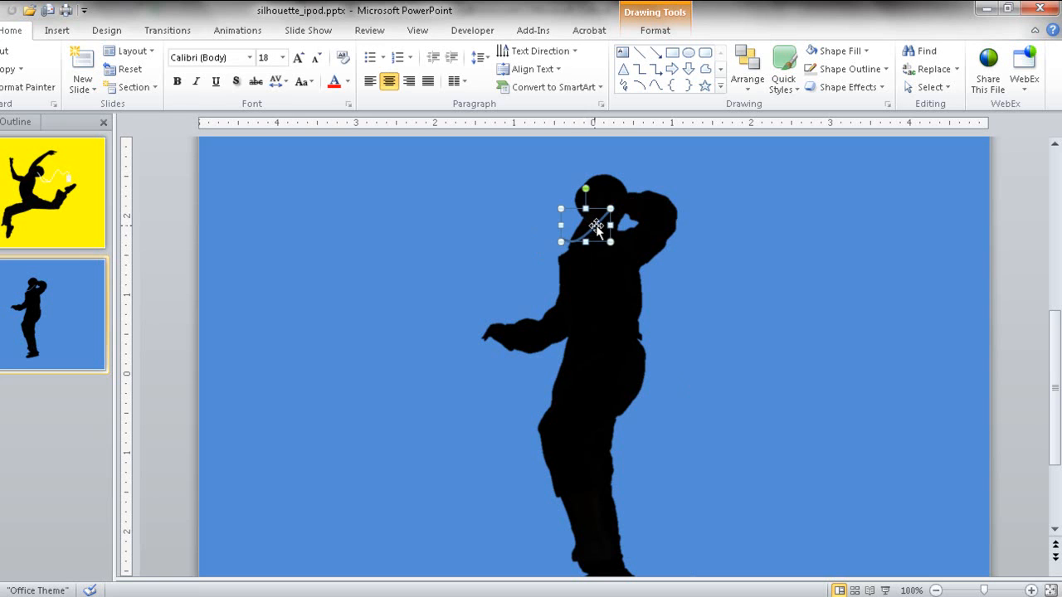
right_click(596, 225)
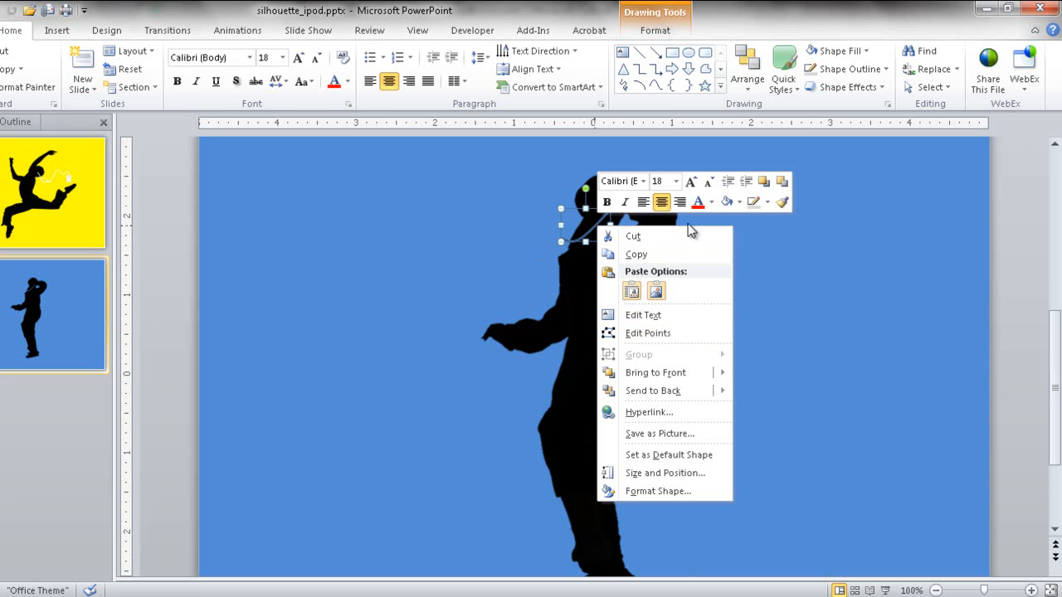
left_click(768, 205)
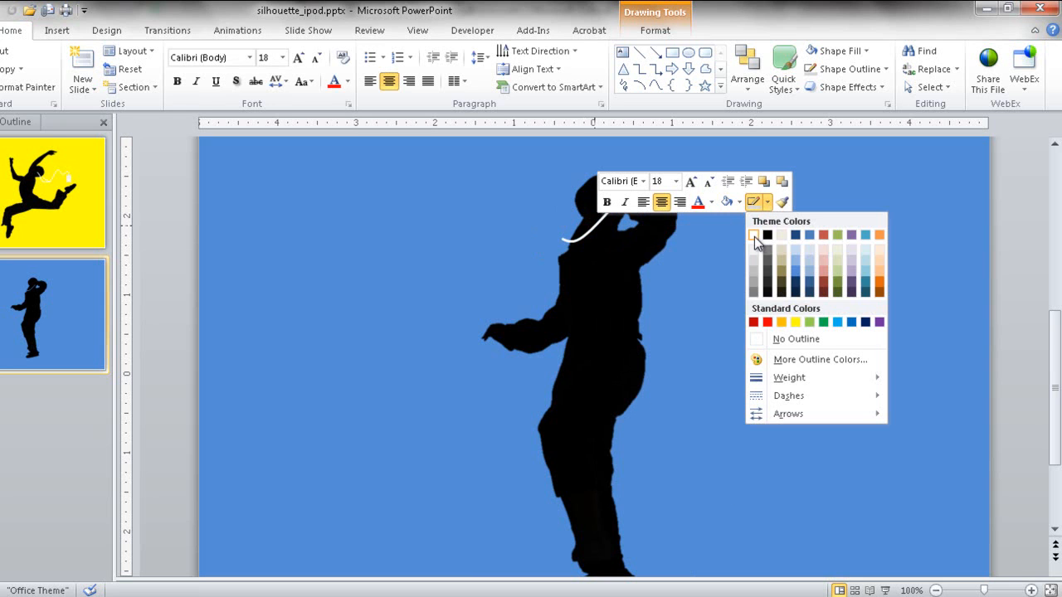
left_click(754, 237)
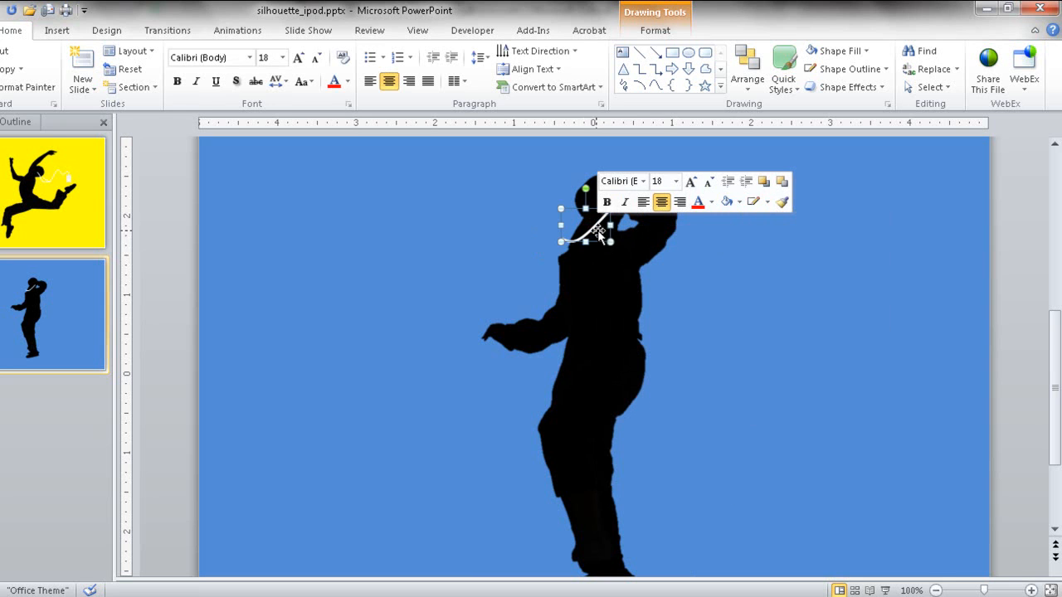
left_click(769, 204)
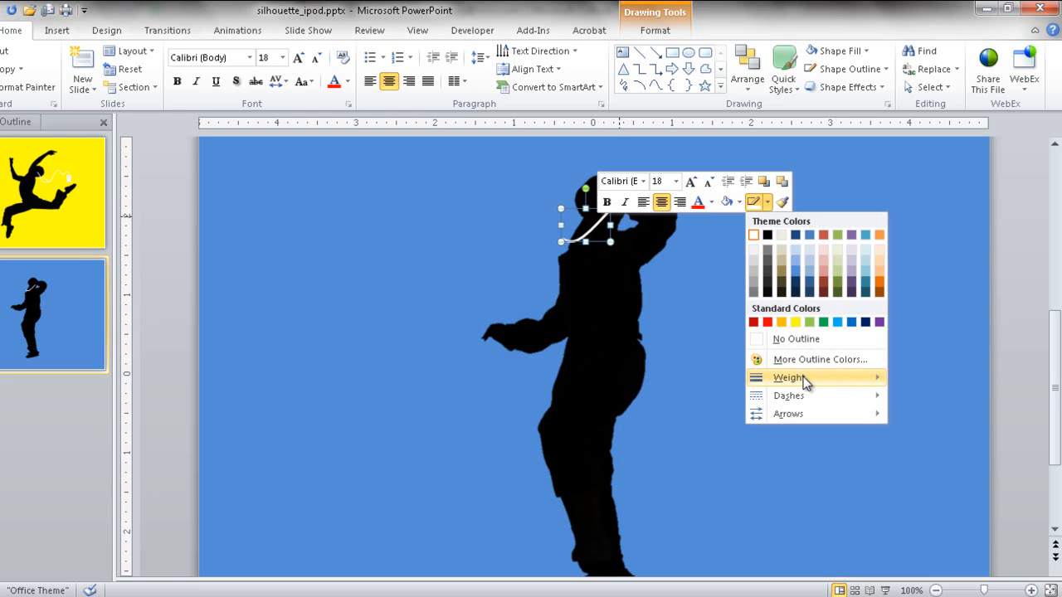
mouse_move(818, 380)
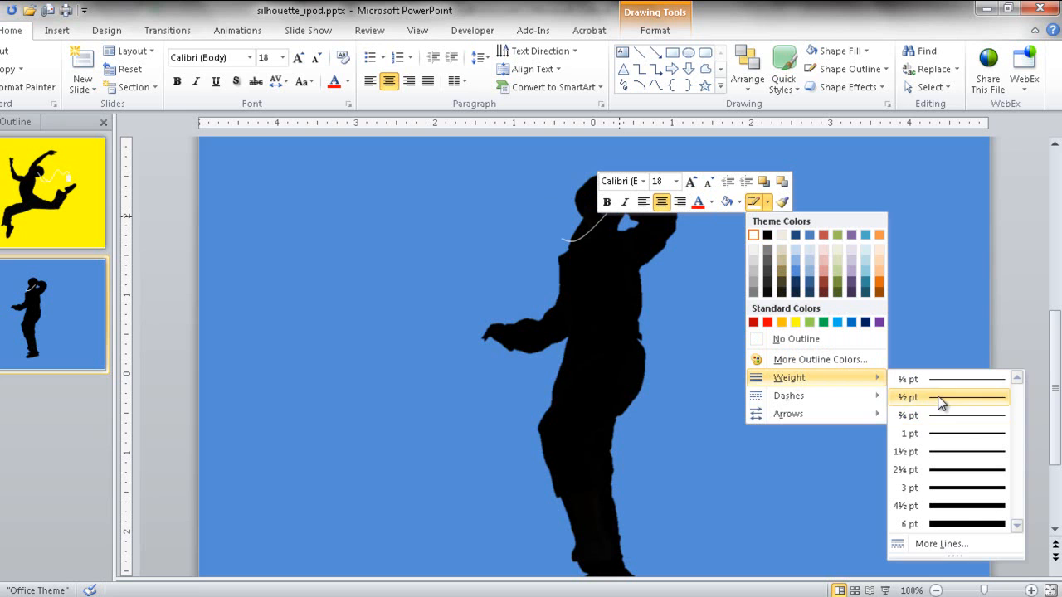
left_click(942, 440)
left_click(799, 401)
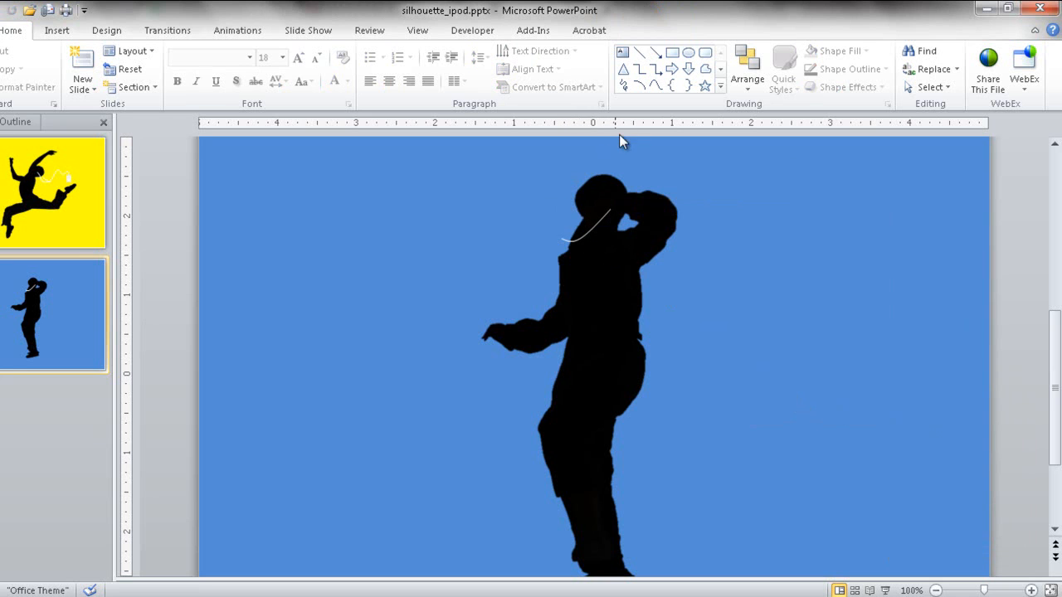
Draw a second short curve from the front edge of the face down to the first wire's lower end.
left_click(656, 86)
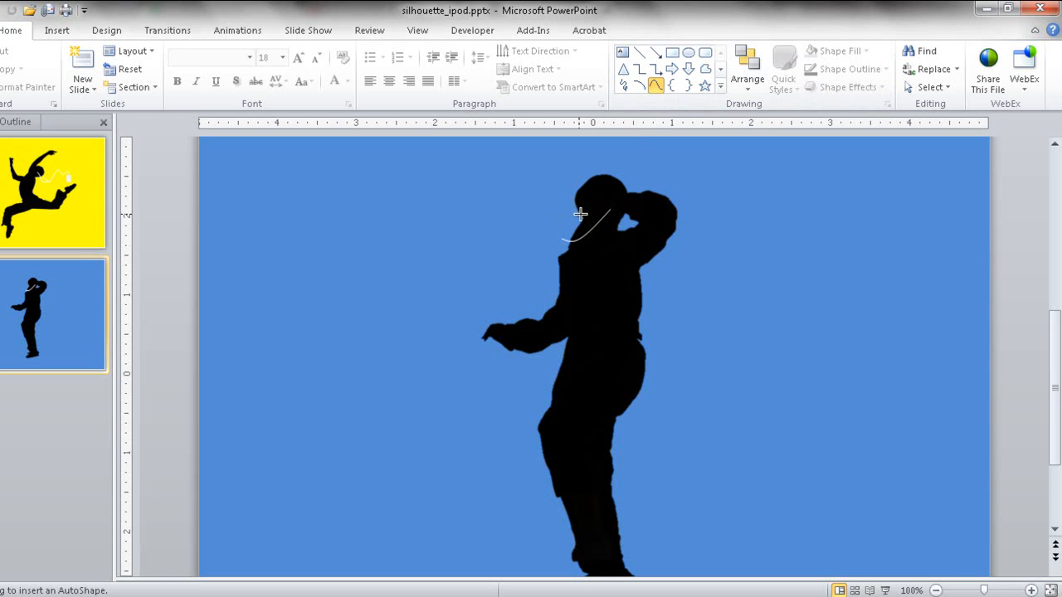
left_click(1032, 590)
left_click(1031, 591)
left_click(1032, 591)
left_click(1057, 397)
left_click_drag(1057, 396, 1057, 383)
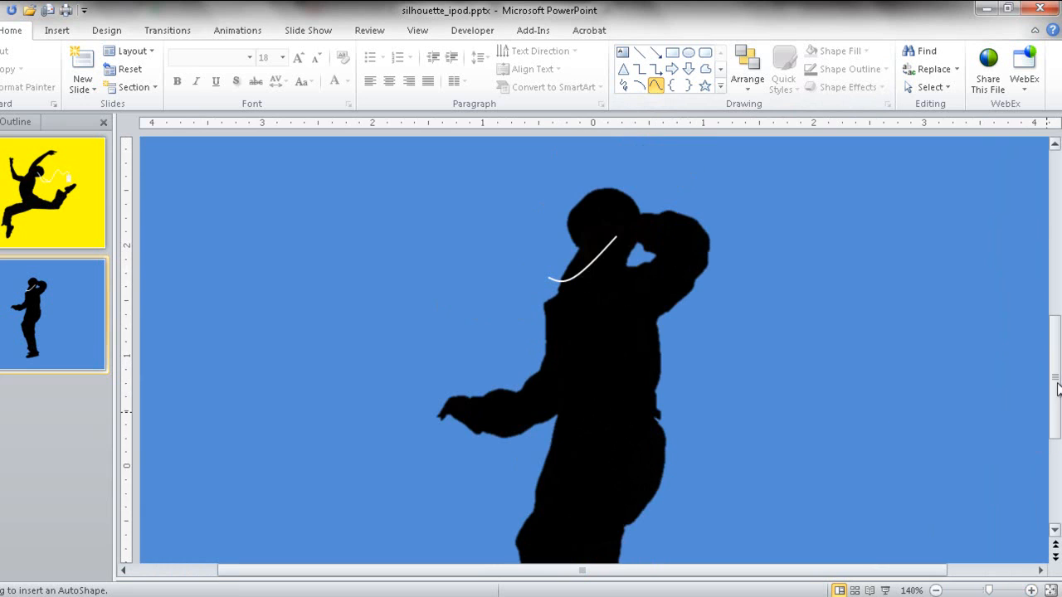
double_click(548, 279)
left_click(776, 311)
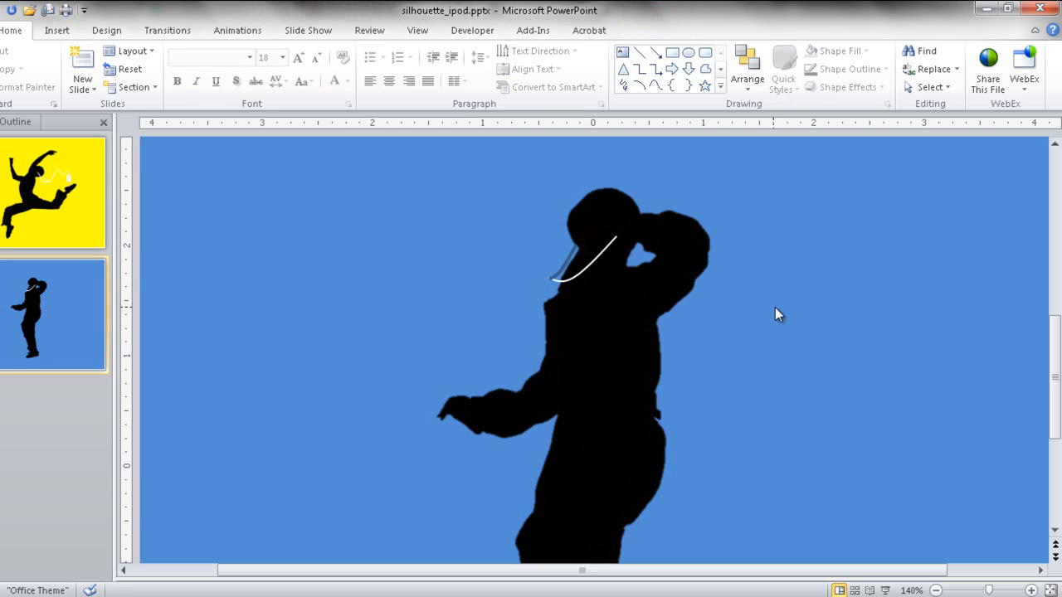
Give the second earphone wire curve a white outline with a weight of 1 pt.
left_click(571, 254)
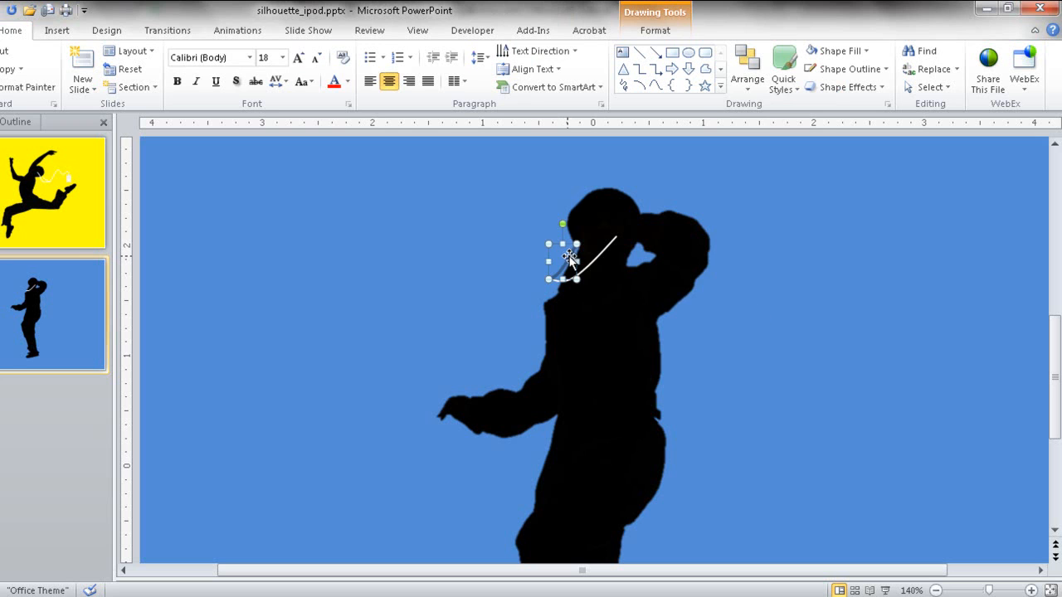
right_click(570, 258)
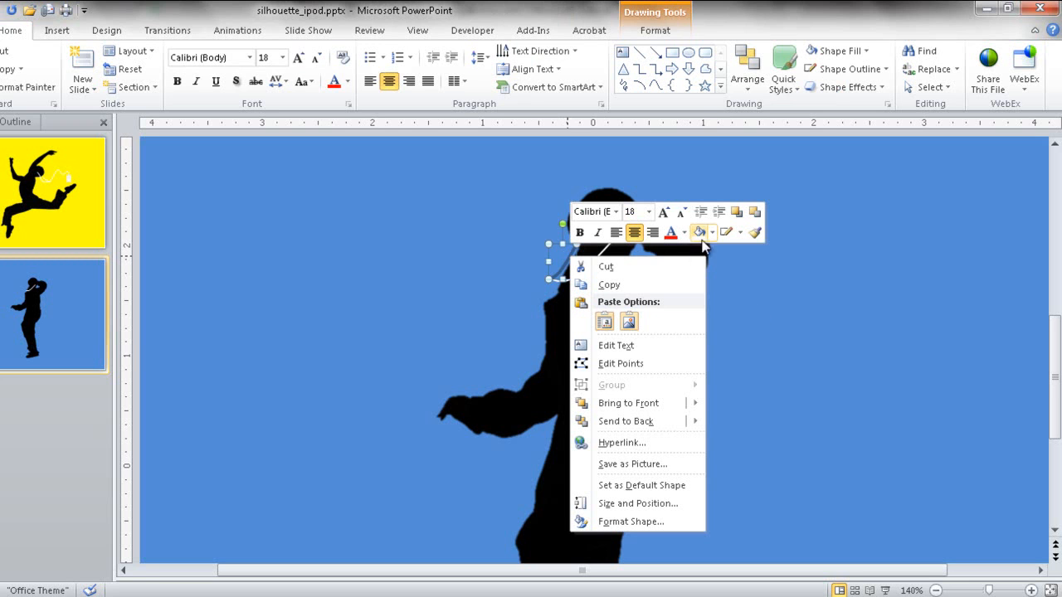
left_click(740, 233)
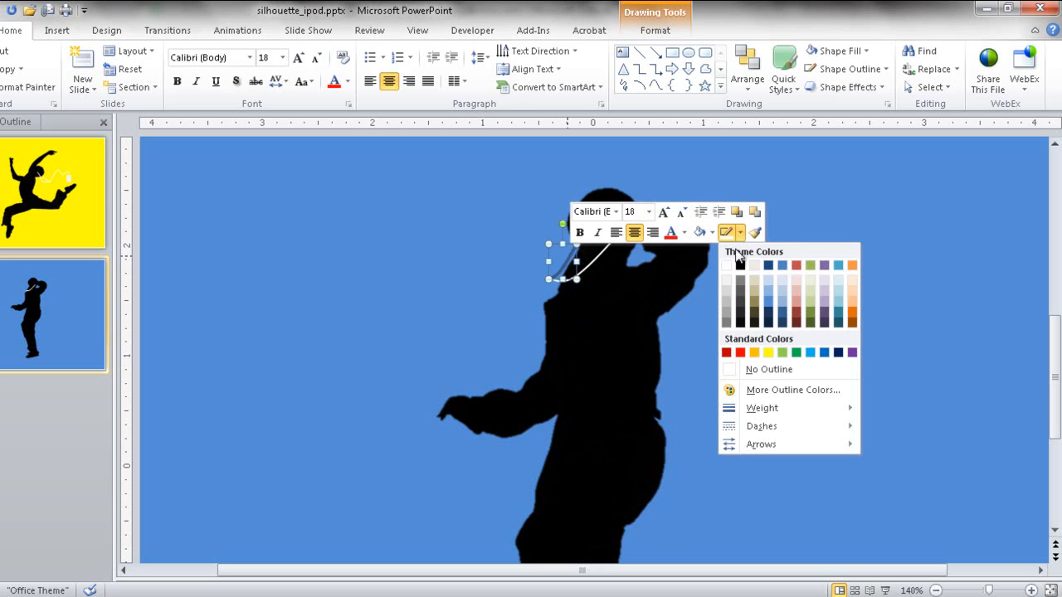
left_click(730, 262)
left_click(741, 234)
mouse_move(818, 423)
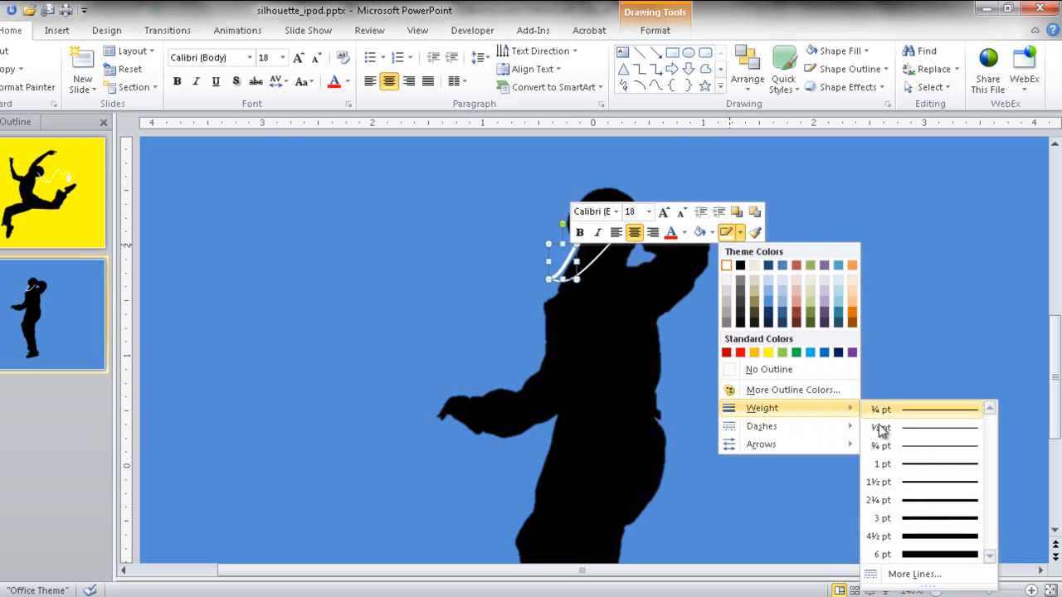
left_click(936, 464)
left_click(934, 457)
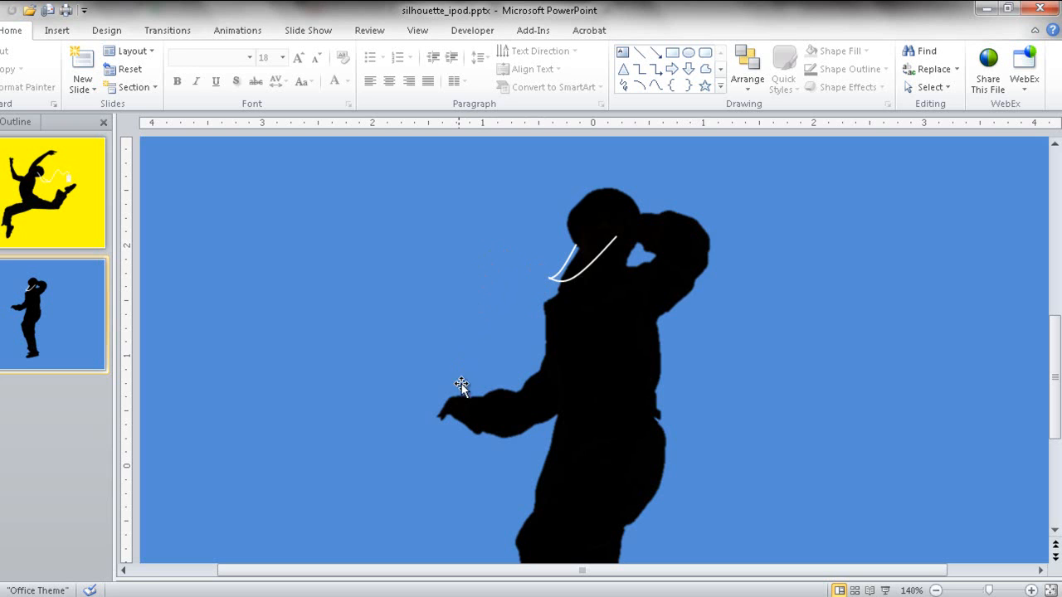
Try to draw a long cord curve from the junction of the two wires towards the outstretched hand, and delete the partial curve.
left_click(653, 84)
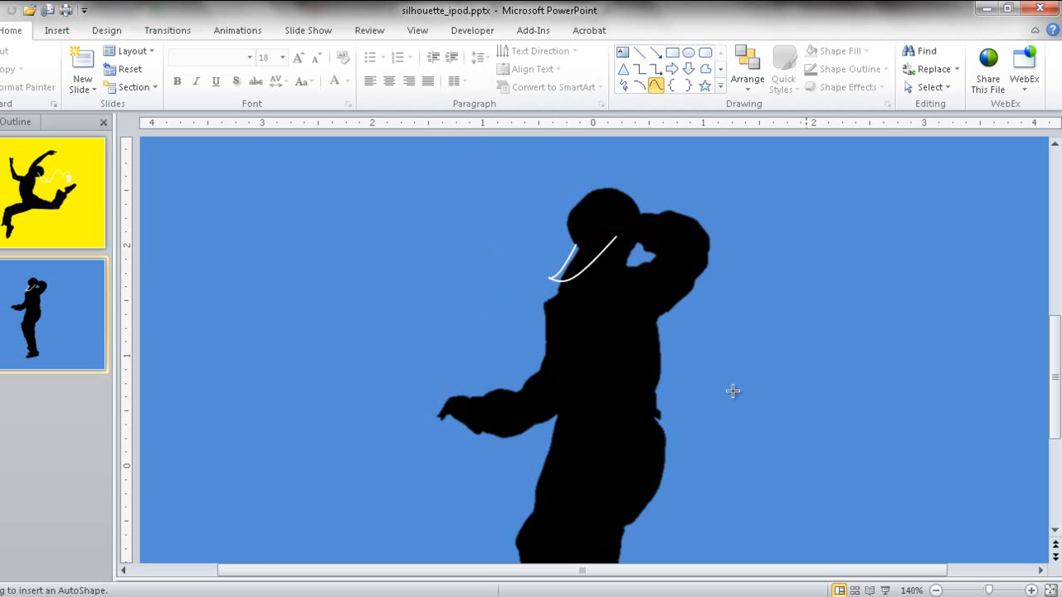
left_click(1032, 590)
left_click(1031, 590)
left_click(1031, 590)
left_click(1032, 590)
left_click(1031, 590)
left_click(1032, 590)
left_click_drag(1053, 458, 1054, 404)
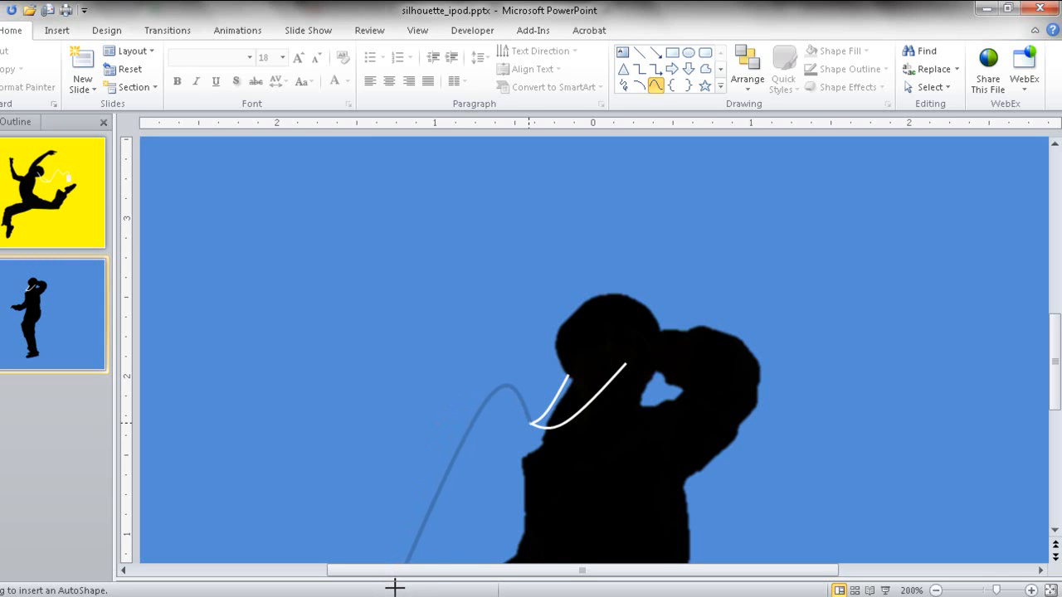
key("Escape")
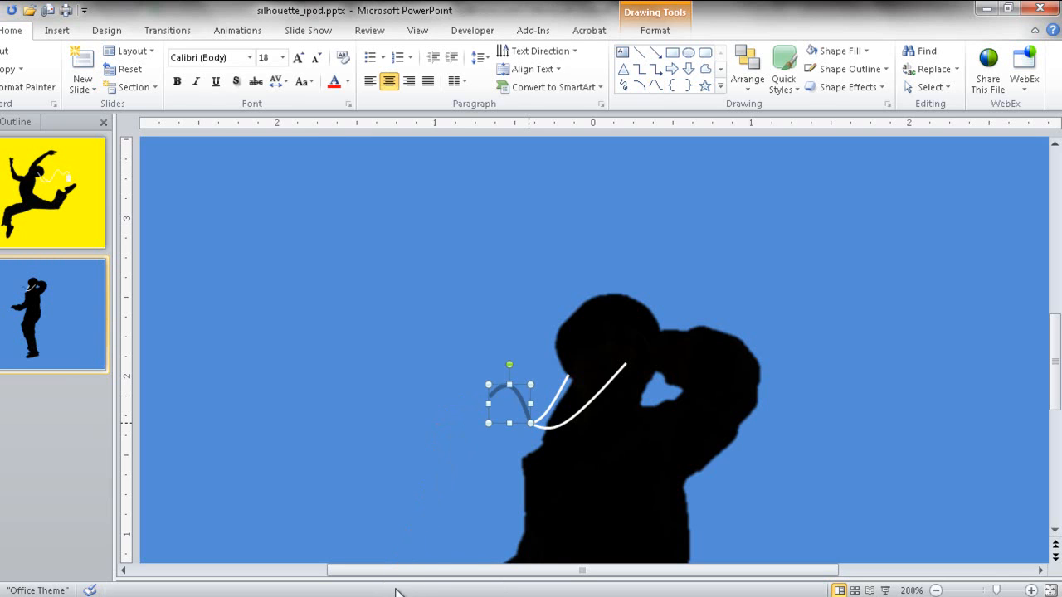
left_click(1055, 531)
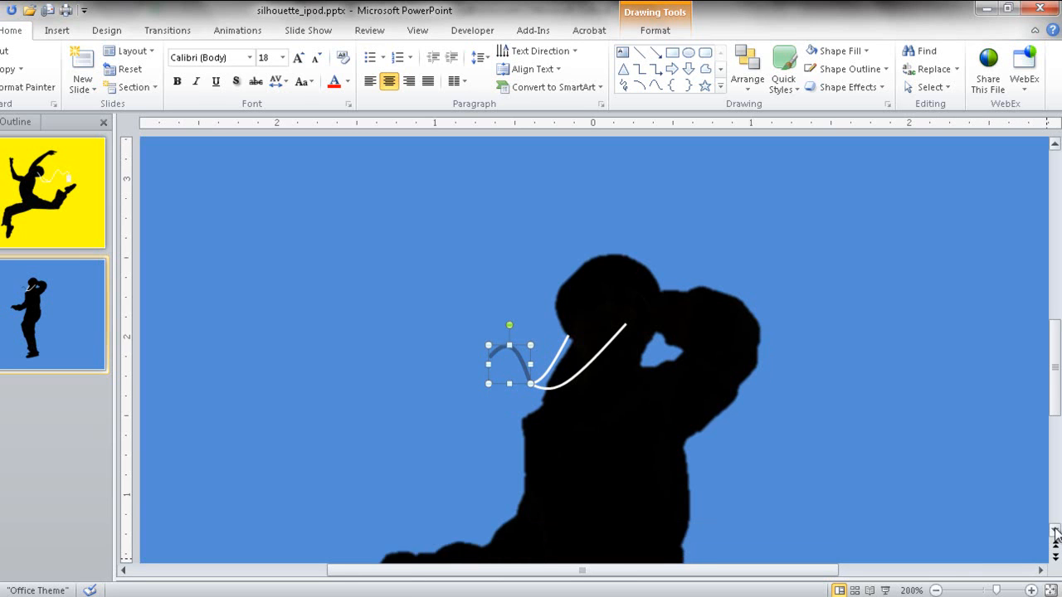
left_click(1056, 531)
left_click(1056, 531)
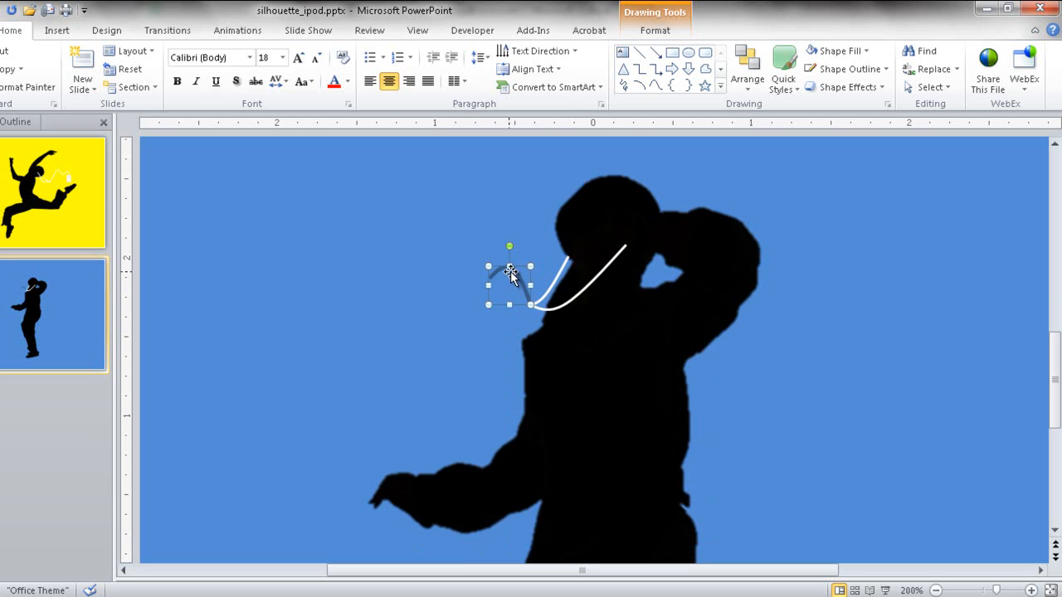
key("Delete")
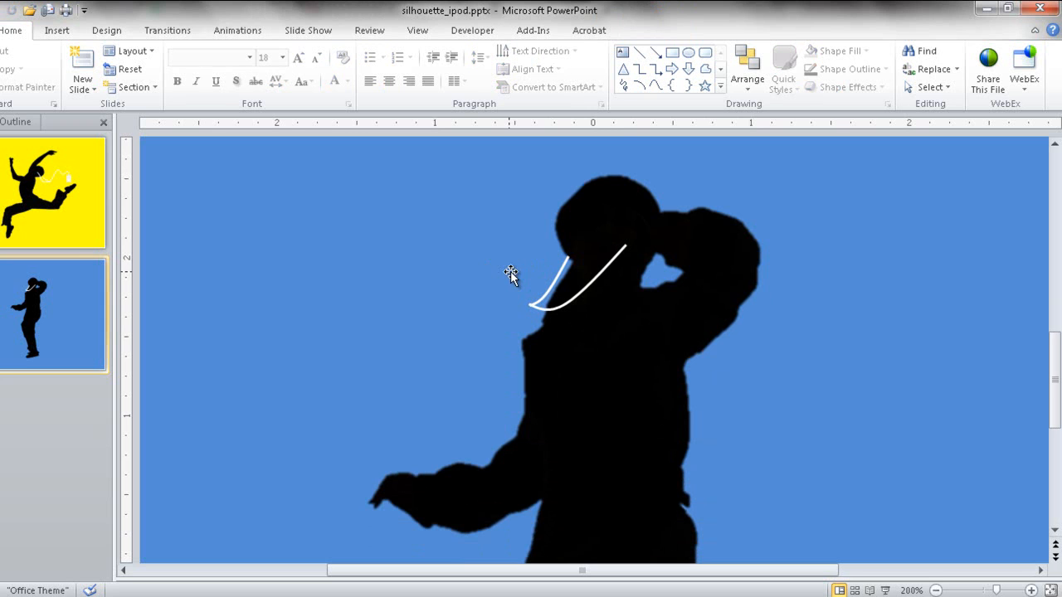
Draw a cord curve from the junction of the two wires, arching up and then down to just above the outstretched hand.
left_click(658, 84)
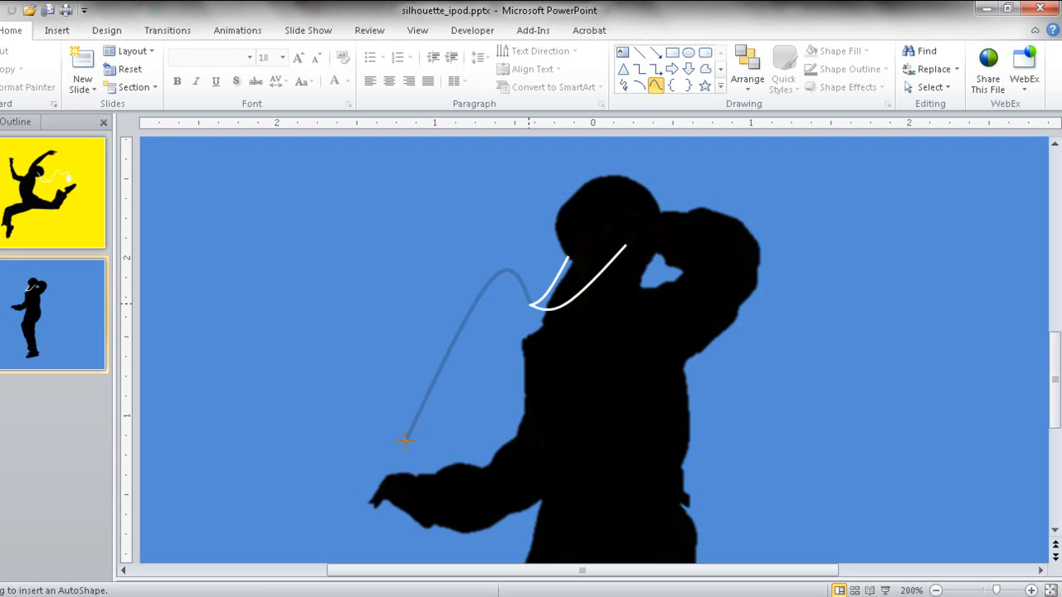
double_click(402, 449)
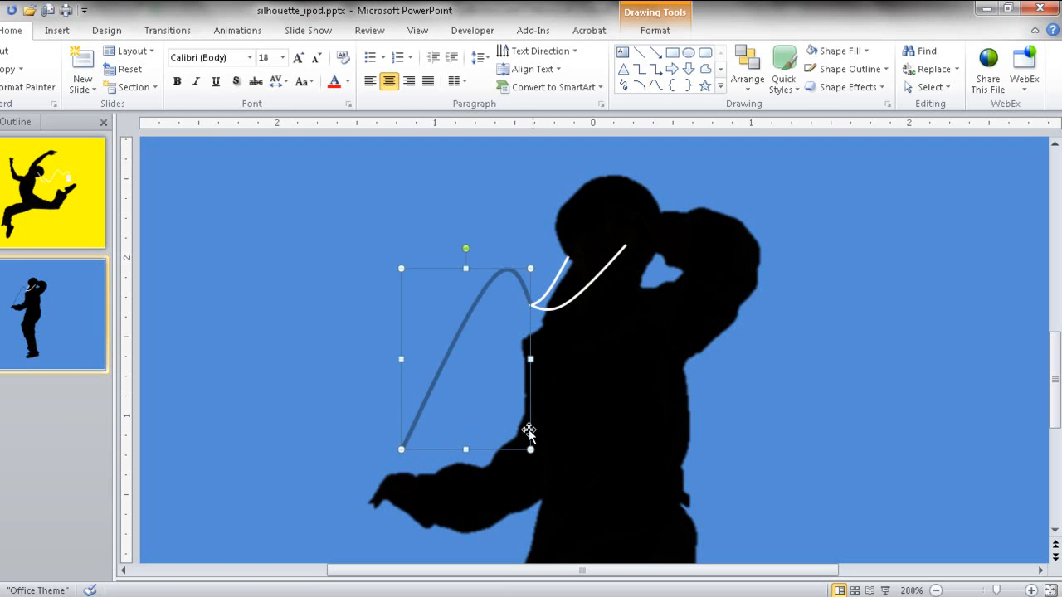
Give the long cord curve a white outline and thin it to match the two earphone wires.
left_click(725, 363)
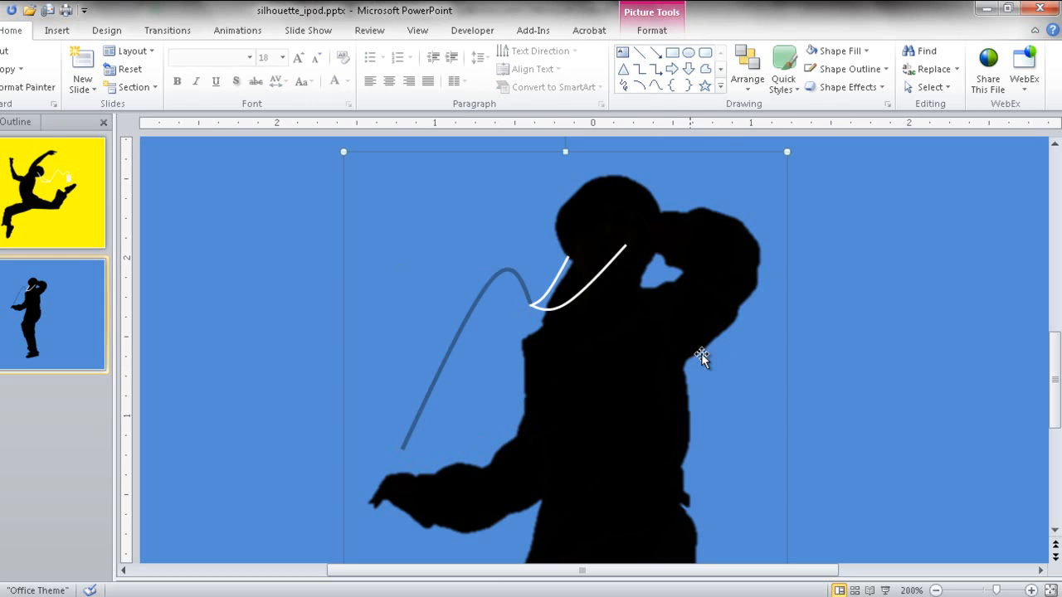
left_click(488, 284)
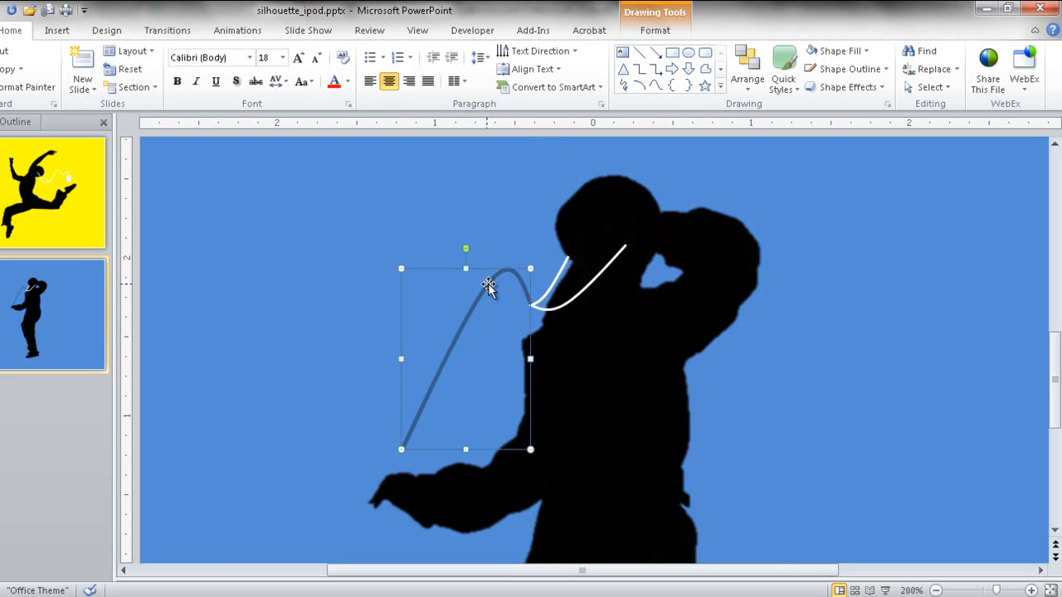
right_click(489, 285)
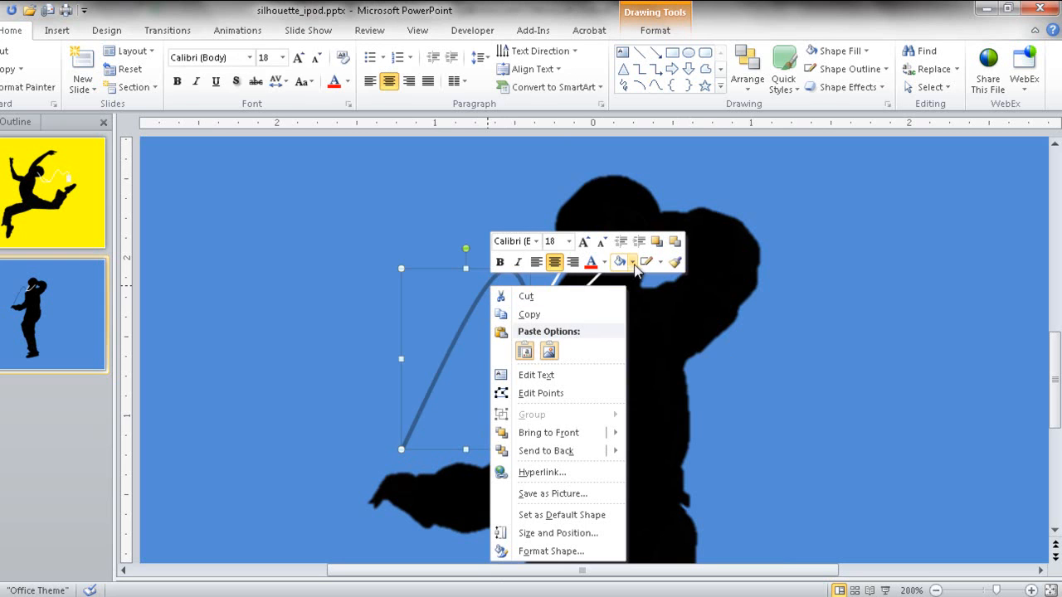
left_click(660, 263)
left_click(648, 293)
left_click(659, 264)
mouse_move(761, 446)
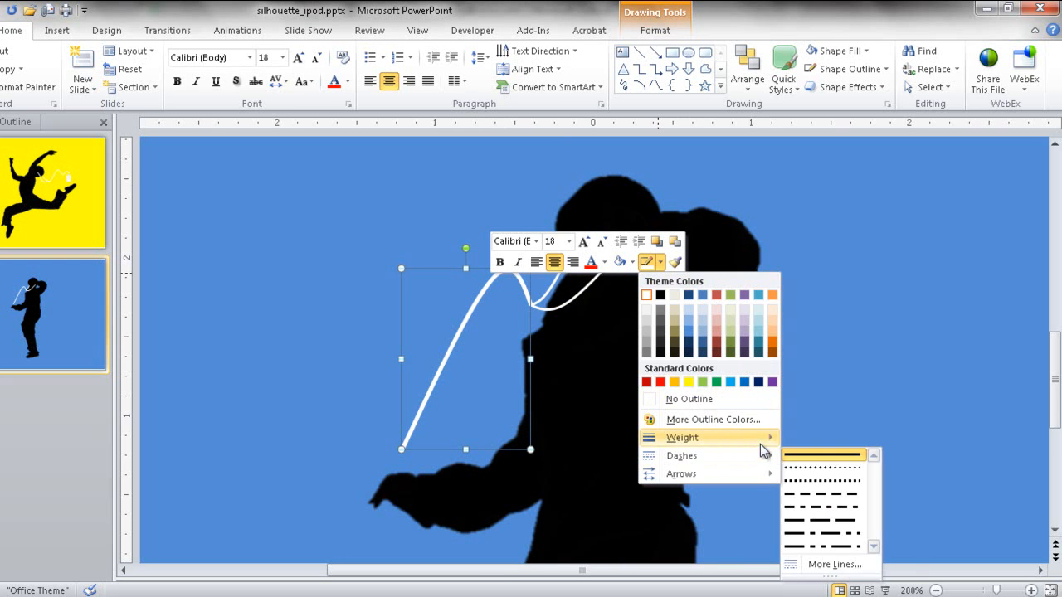
left_click(838, 473)
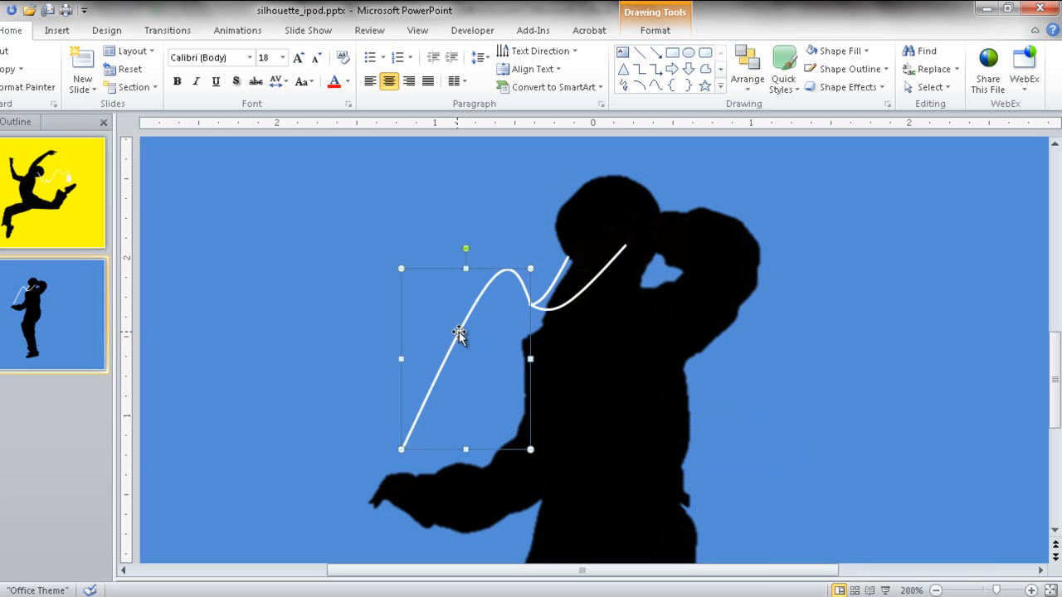
Edit the cord curve's points, moving the arch point down and outward towards the hand to make a rounder bend.
left_click(651, 34)
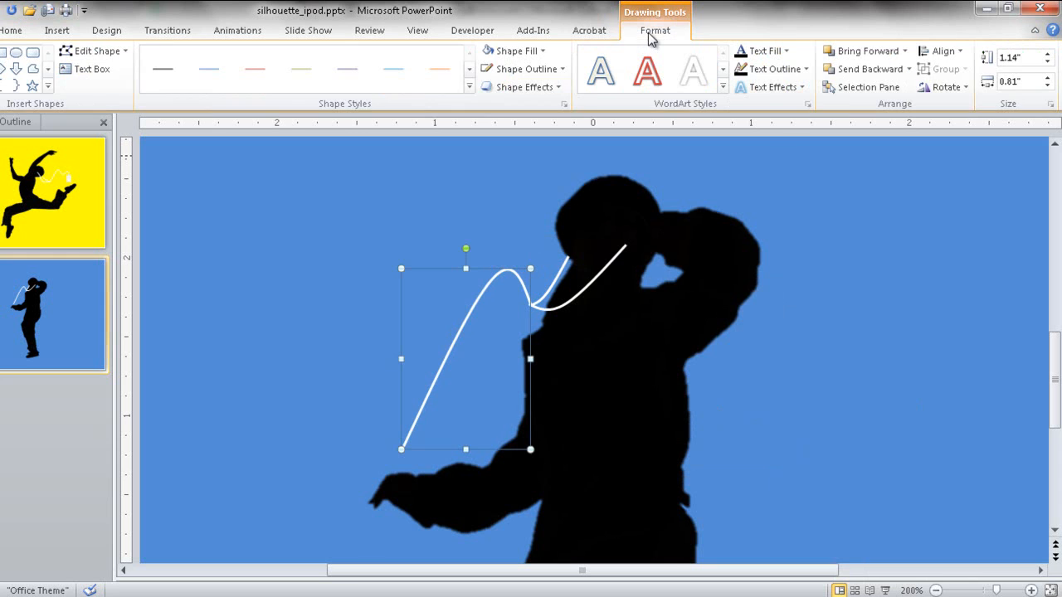
left_click(109, 53)
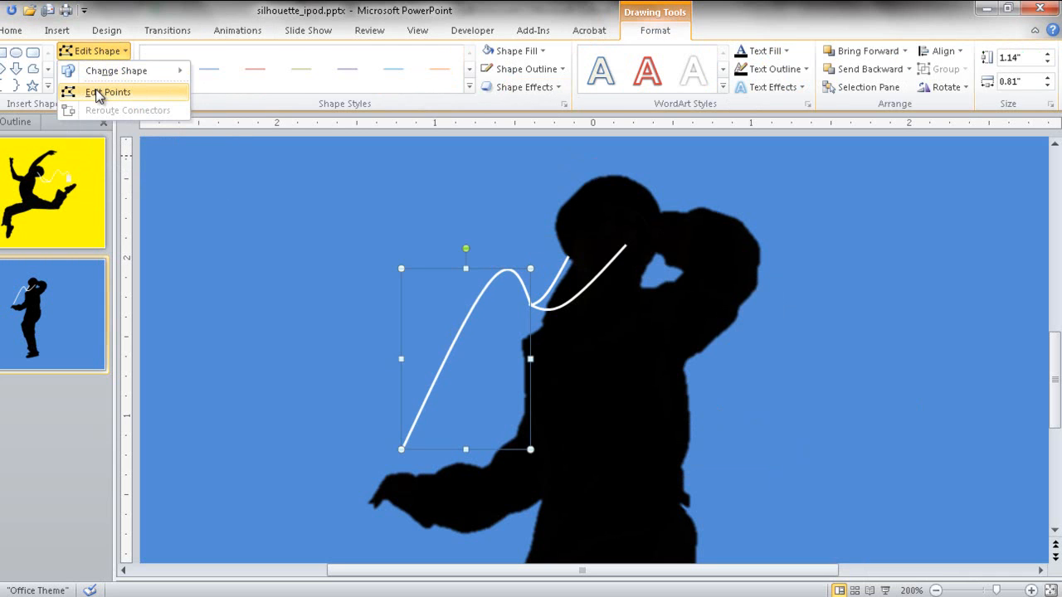
left_click(98, 92)
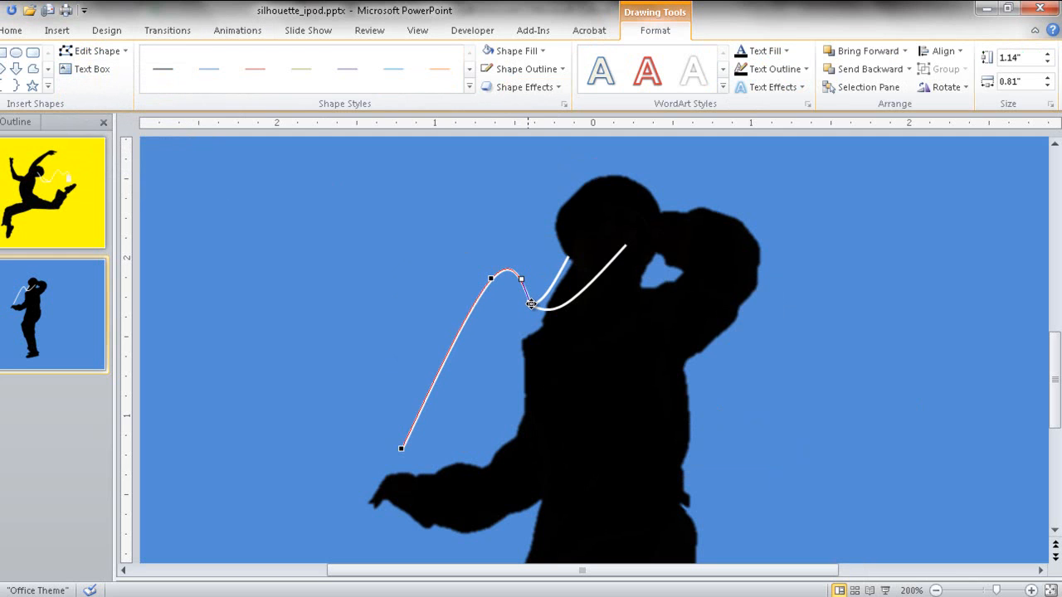
left_click_drag(491, 279, 474, 290)
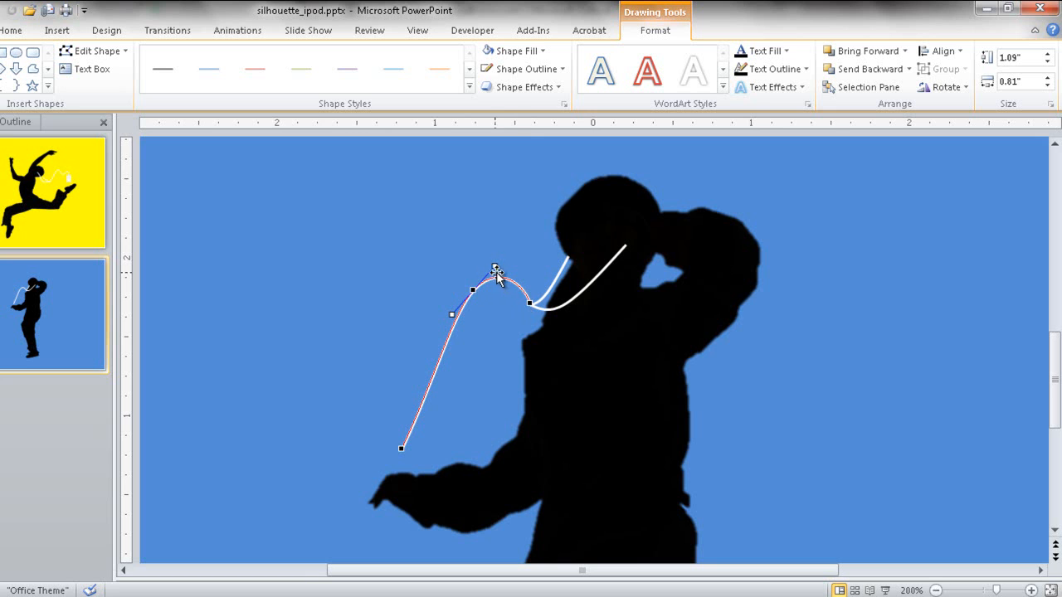
mouse_move(474, 291)
left_mouse_down()
mouse_move(456, 305)
mouse_move(505, 280)
mouse_move(479, 273)
left_mouse_up()
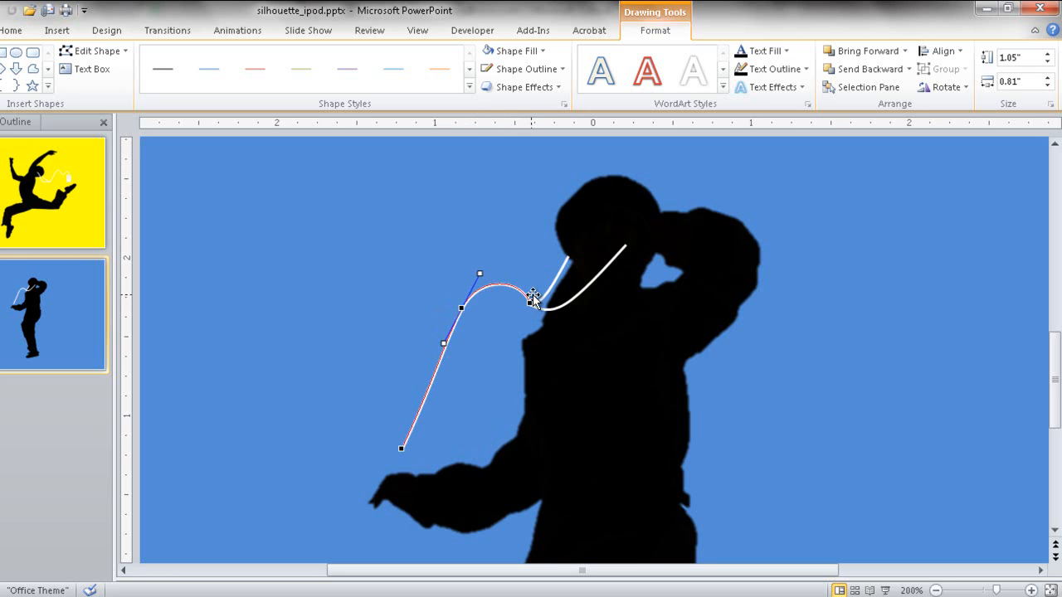
Move the cord curve's upper end point to meet the junction of the two earphone wires exactly.
left_click_drag(531, 302, 534, 305)
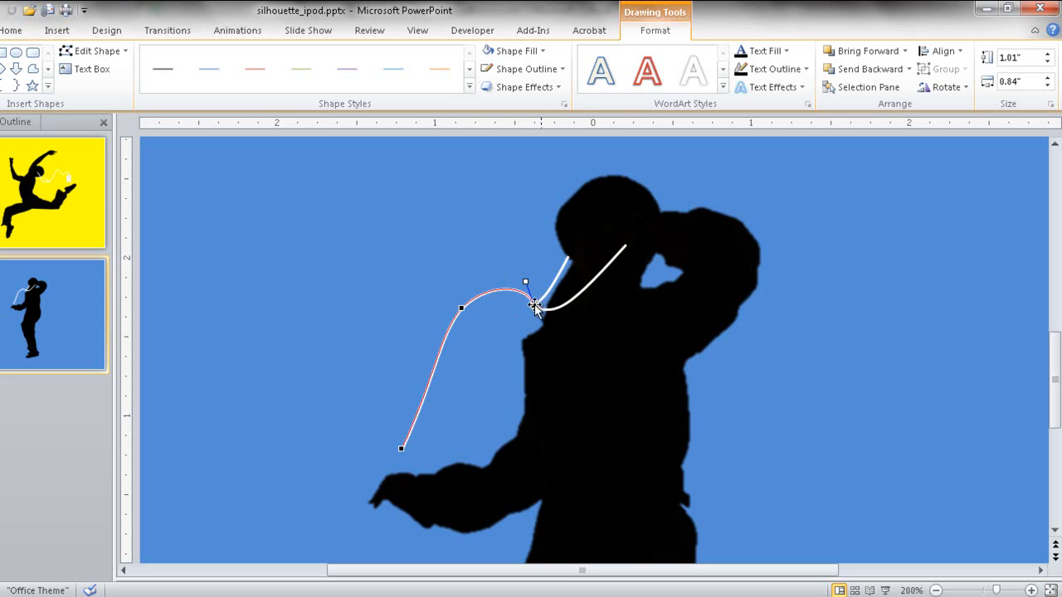
left_click(1031, 591)
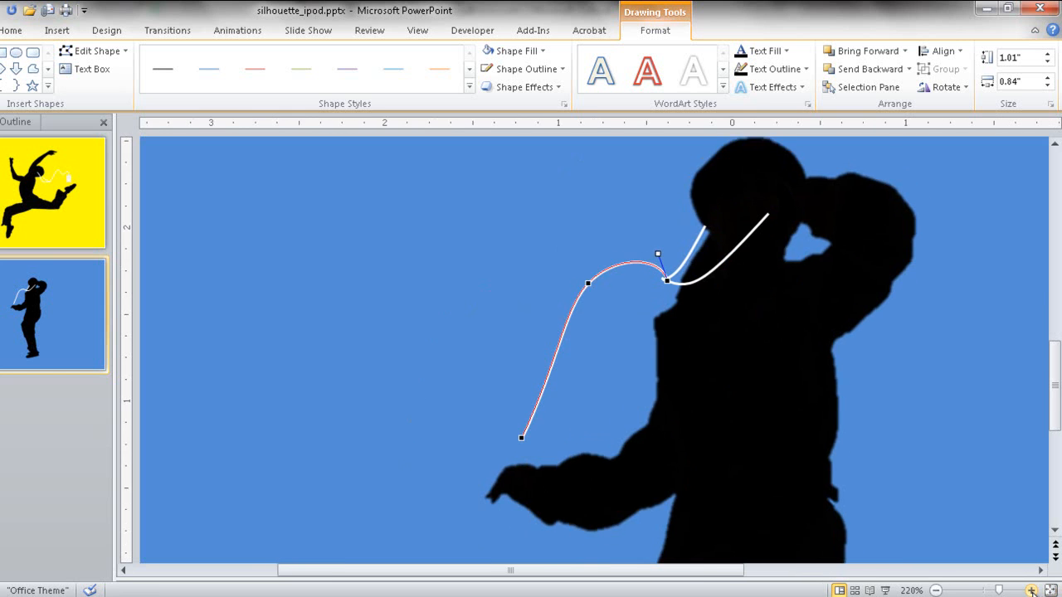
left_click(1031, 591)
left_click(1032, 591)
left_click(1031, 591)
left_click(1032, 591)
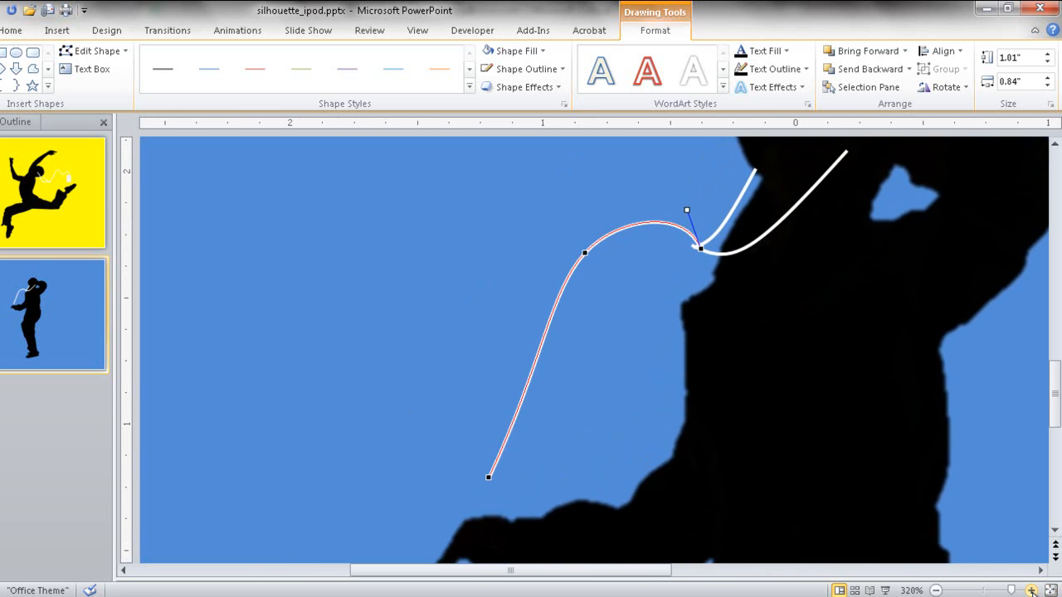
left_click_drag(700, 246, 695, 248)
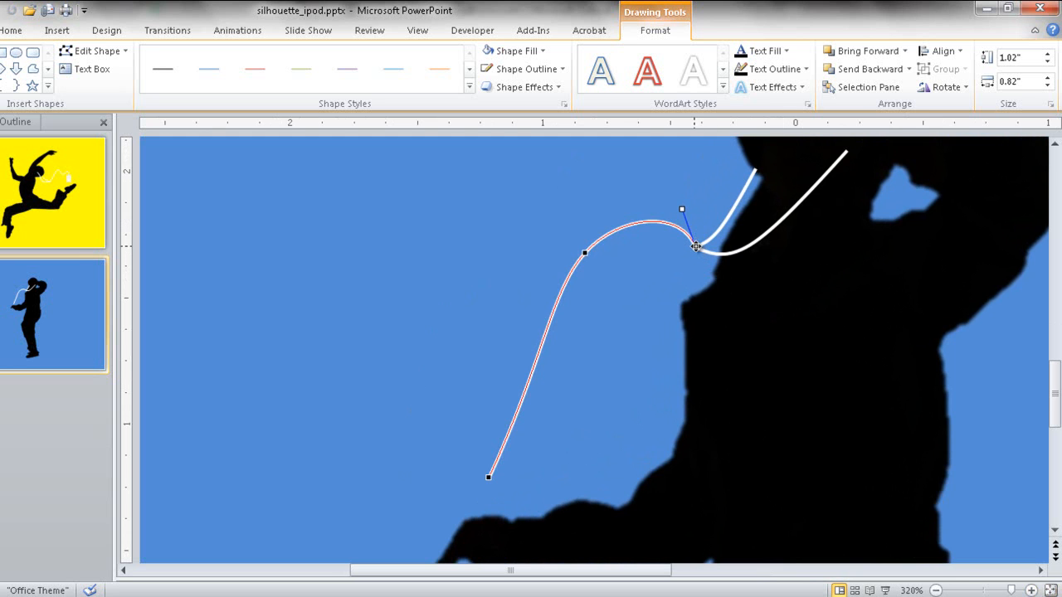
left_click(661, 269)
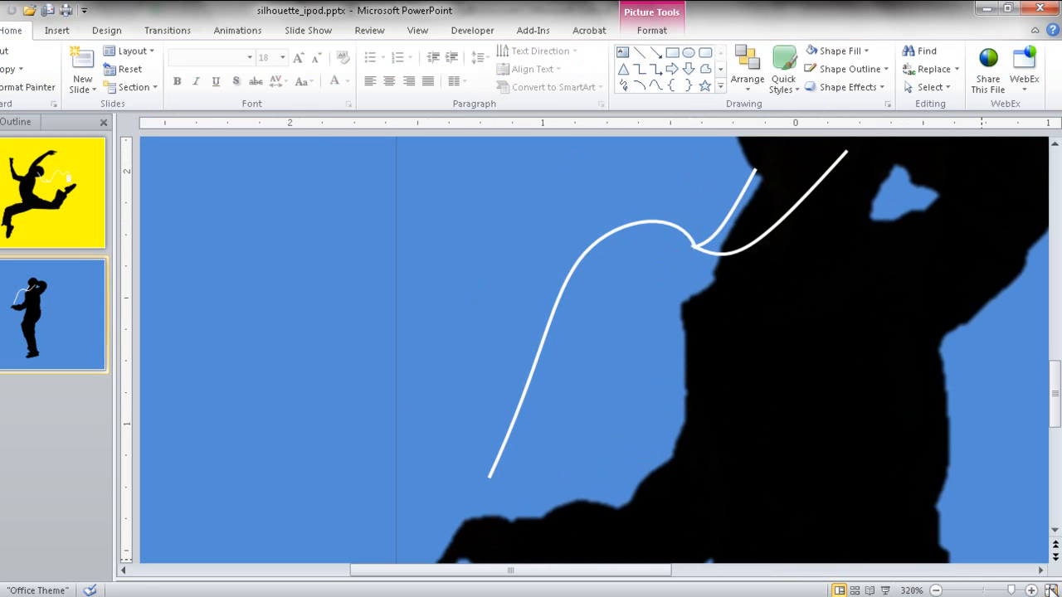
left_click(1050, 590)
left_click(781, 418)
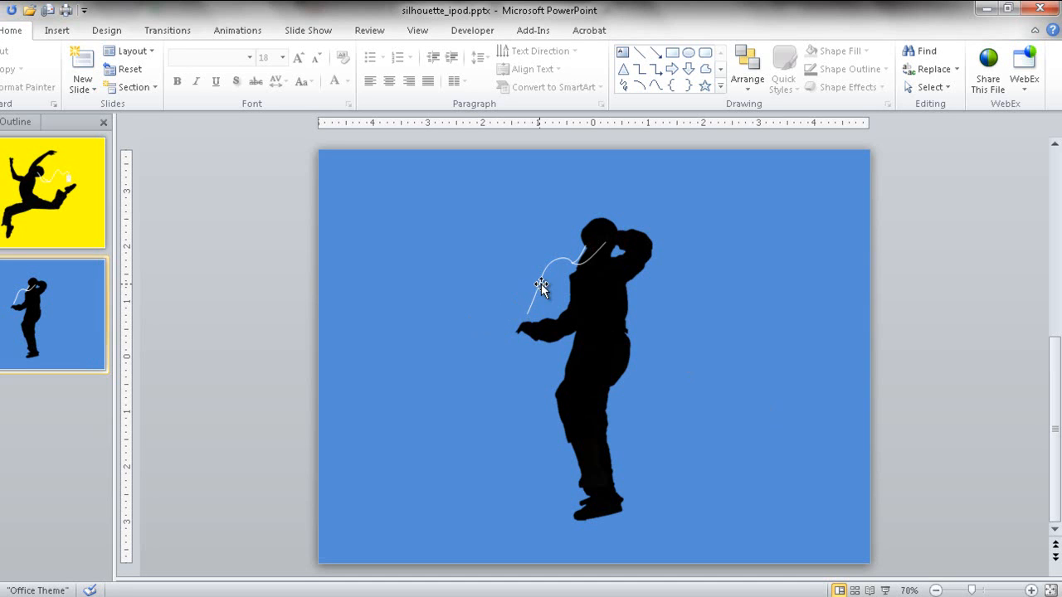
Draw a small upright rounded rectangle over the outstretched hand, just below the cord's lower end, as the iPod body.
left_click(1032, 590)
left_click(1032, 590)
left_click(1033, 590)
left_click(1032, 590)
left_click(1031, 590)
left_click(1031, 590)
left_click(1031, 590)
left_click(1032, 590)
left_click(1031, 590)
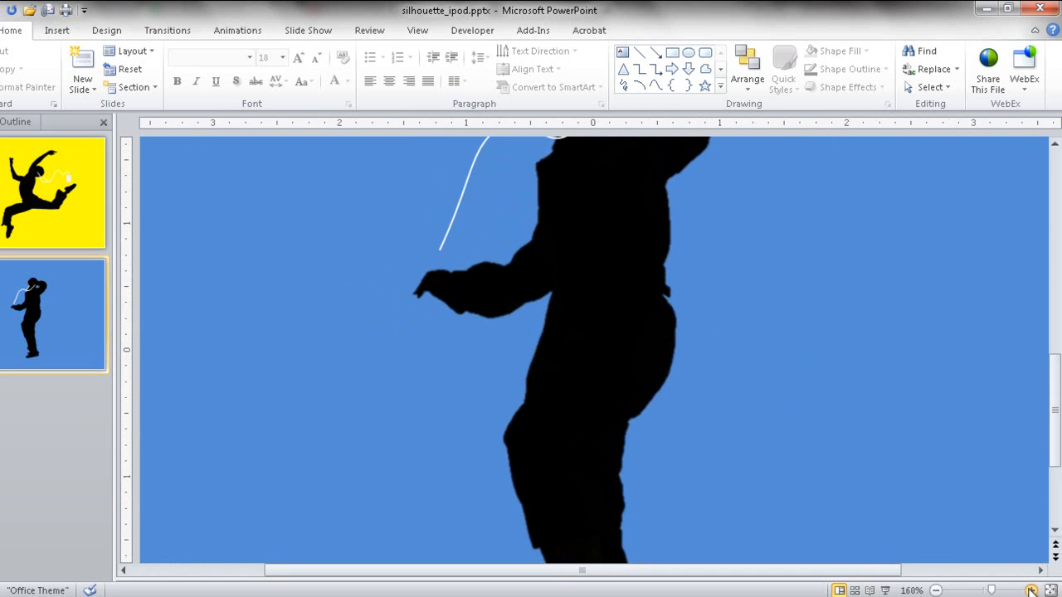
left_click(706, 54)
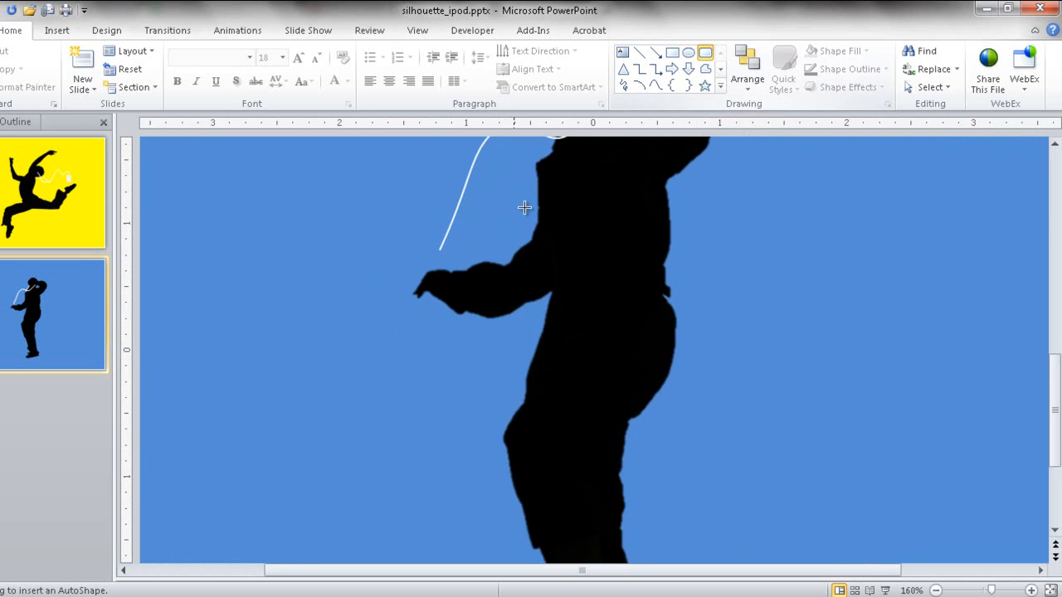
mouse_move(433, 257)
left_mouse_down()
mouse_move(463, 311)
mouse_move(458, 298)
left_mouse_up()
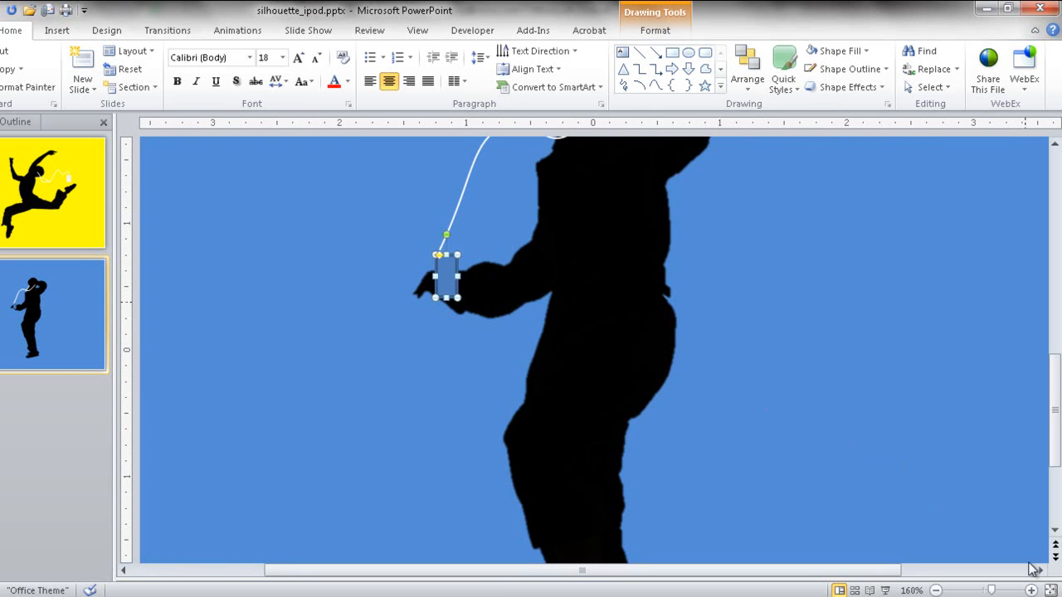
Fill the rounded rectangle on the hand with white.
left_click(1032, 590)
left_click(1031, 590)
left_click(1031, 590)
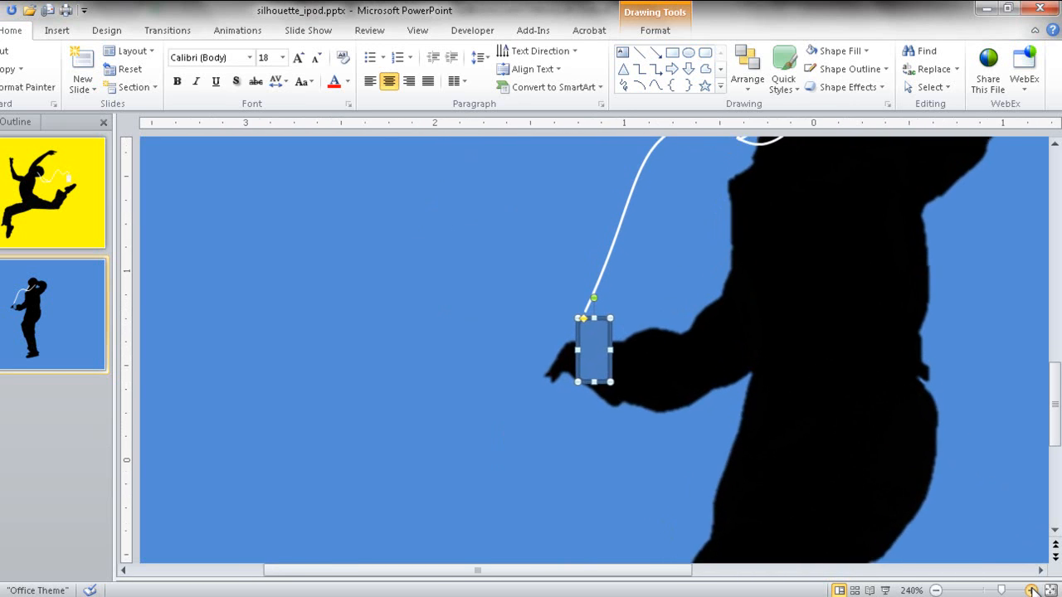
left_click(1032, 590)
left_click(1032, 590)
left_click(1032, 590)
left_click(1032, 590)
left_click(1032, 590)
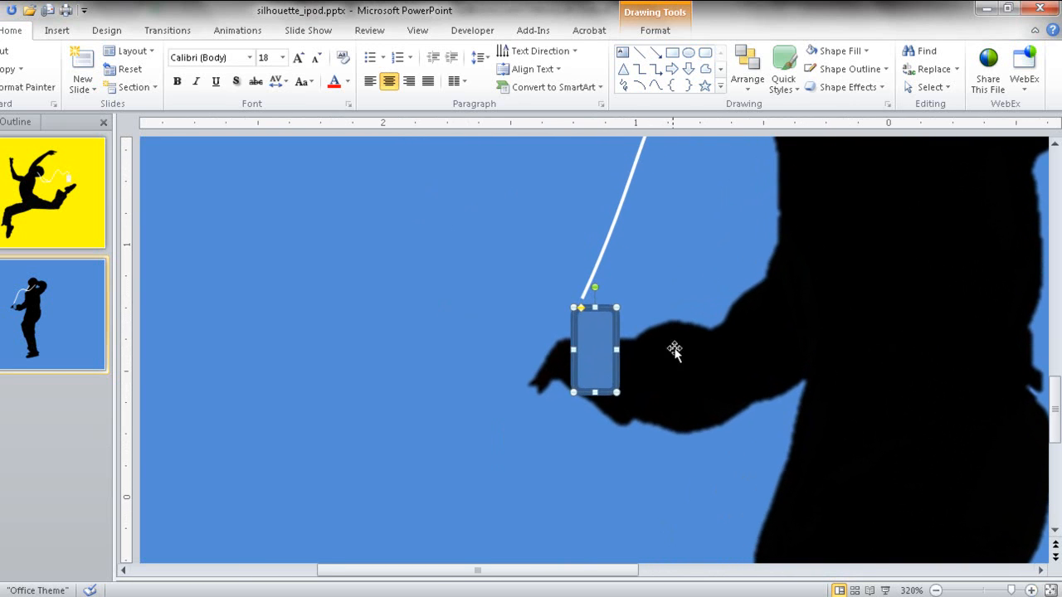
right_click(592, 336)
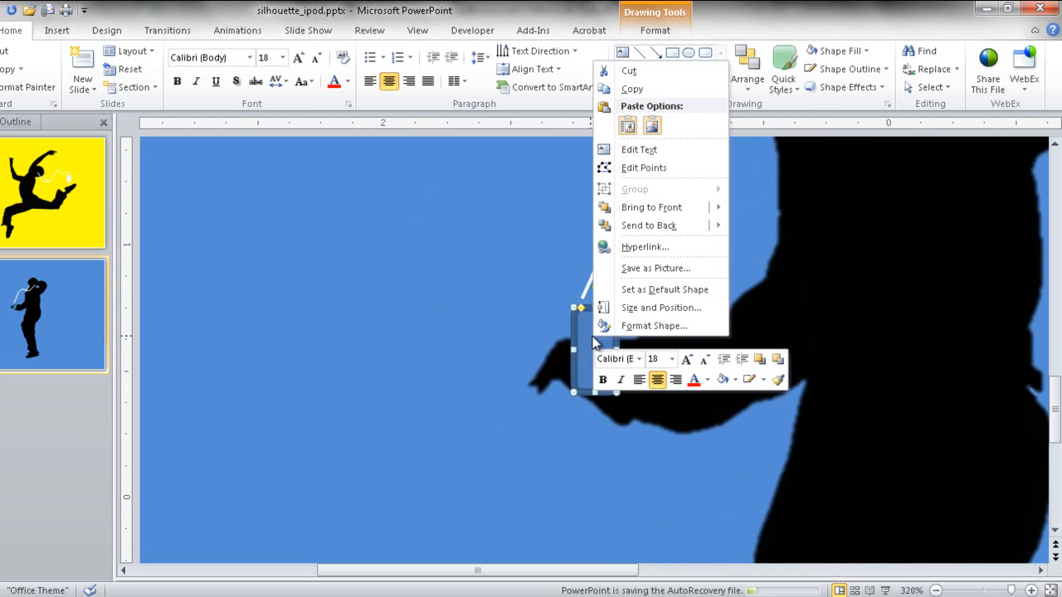
left_click(736, 382)
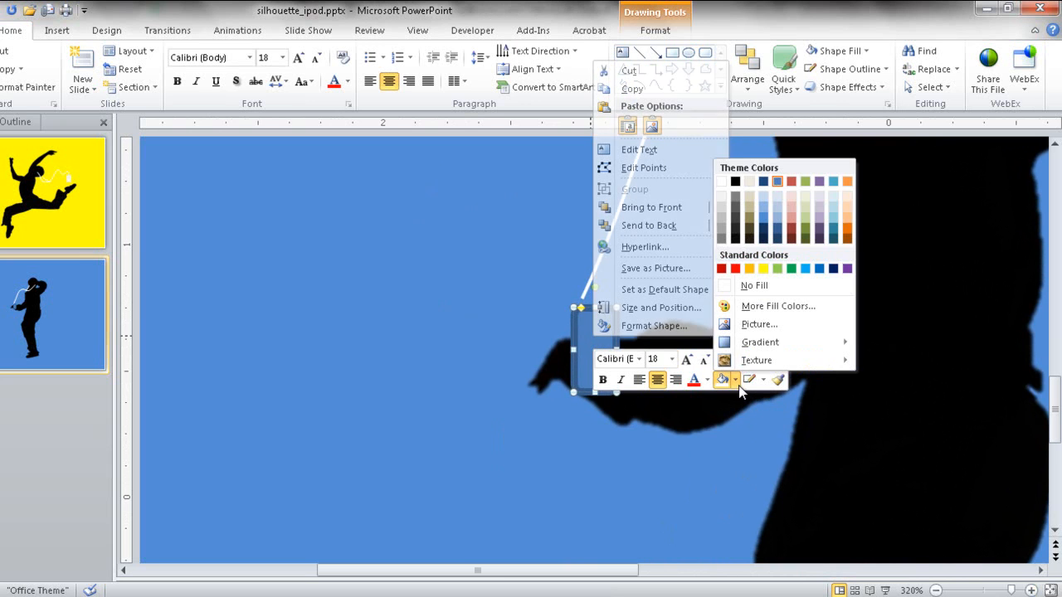
left_click(722, 181)
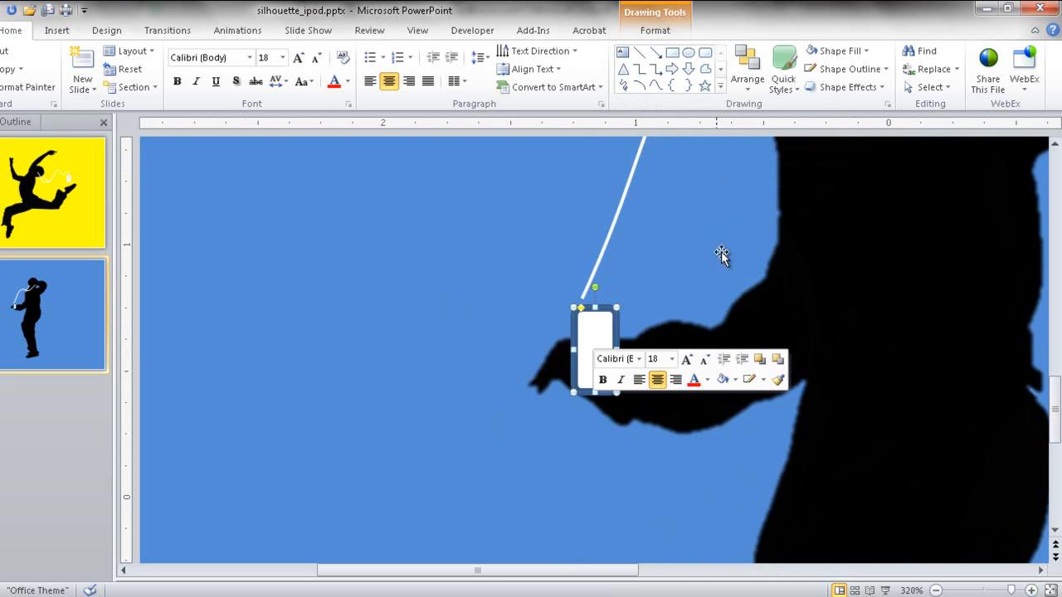
Give the white rounded rectangle a light gray outline with a weight of ¾ pt.
left_click(763, 380)
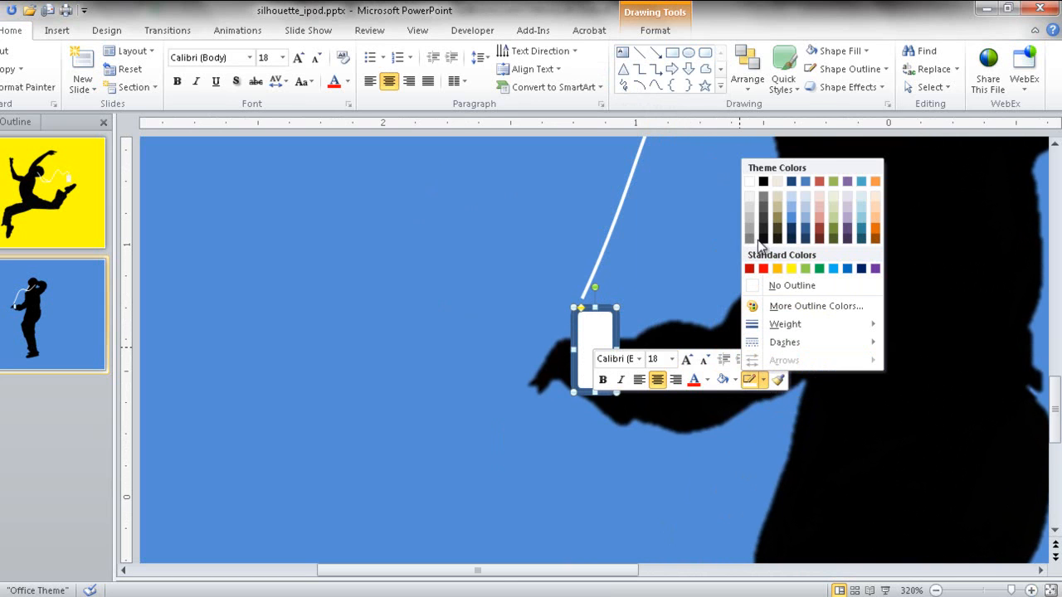
left_click(749, 206)
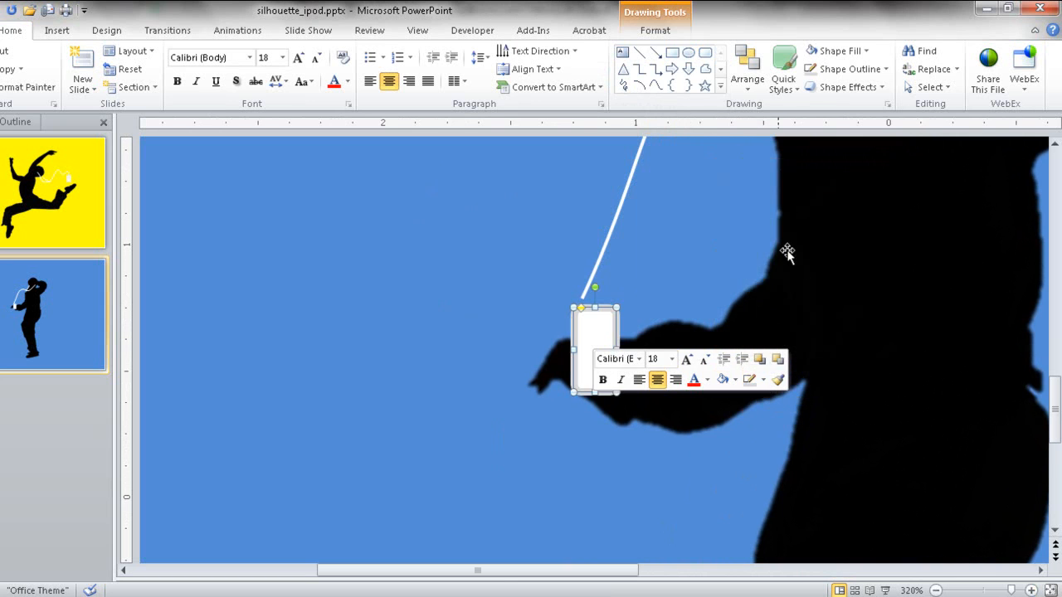
left_click(764, 380)
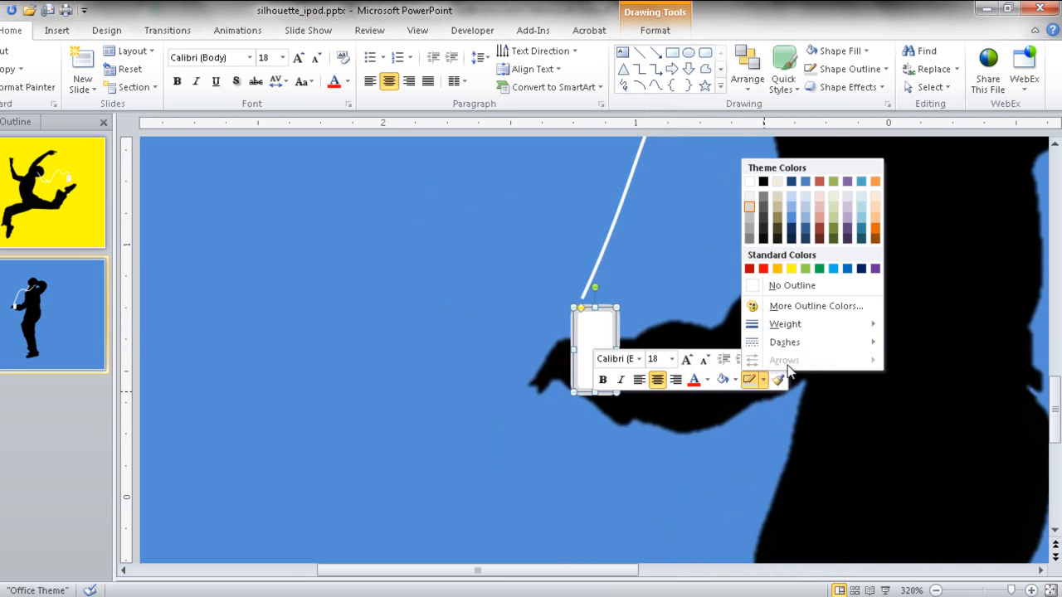
mouse_move(806, 328)
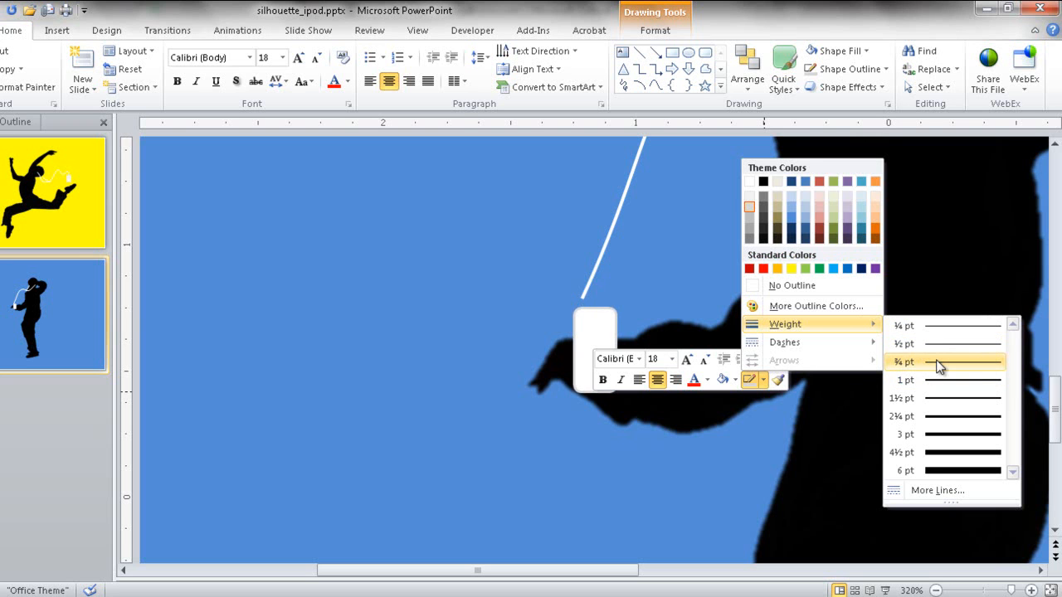
left_click(938, 362)
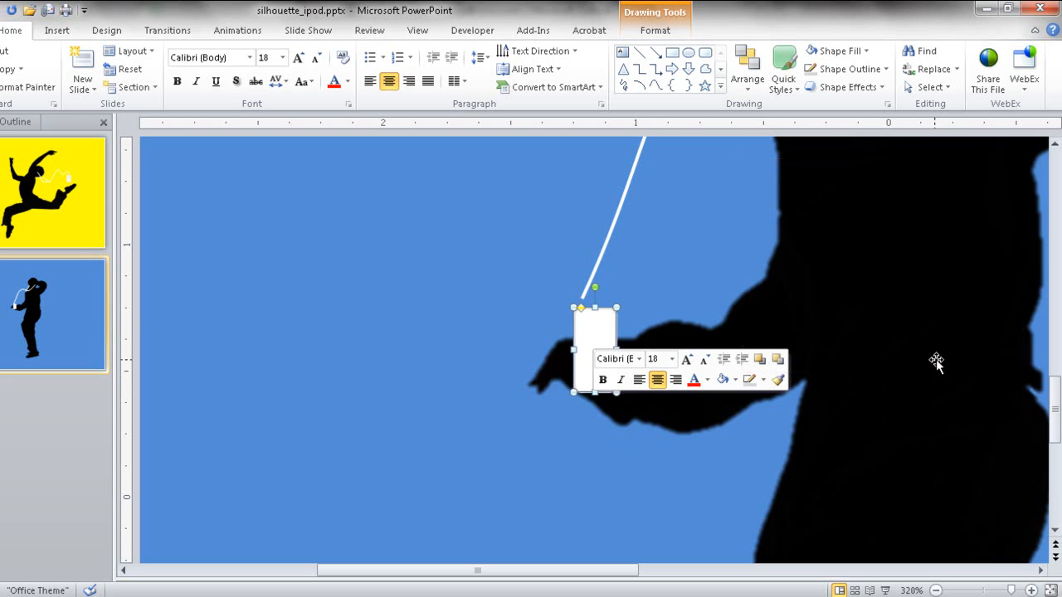
left_click(657, 438)
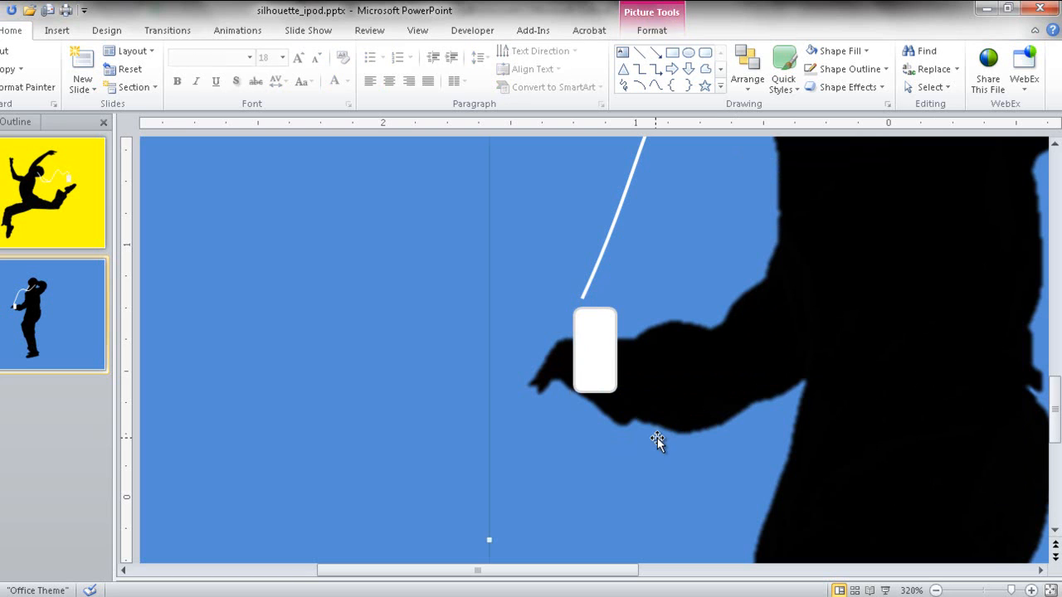
Move the iPod body slightly down and towards the fingers, centring it beneath the cord's lower end.
left_click(598, 364)
left_click_drag(584, 374, 582, 378)
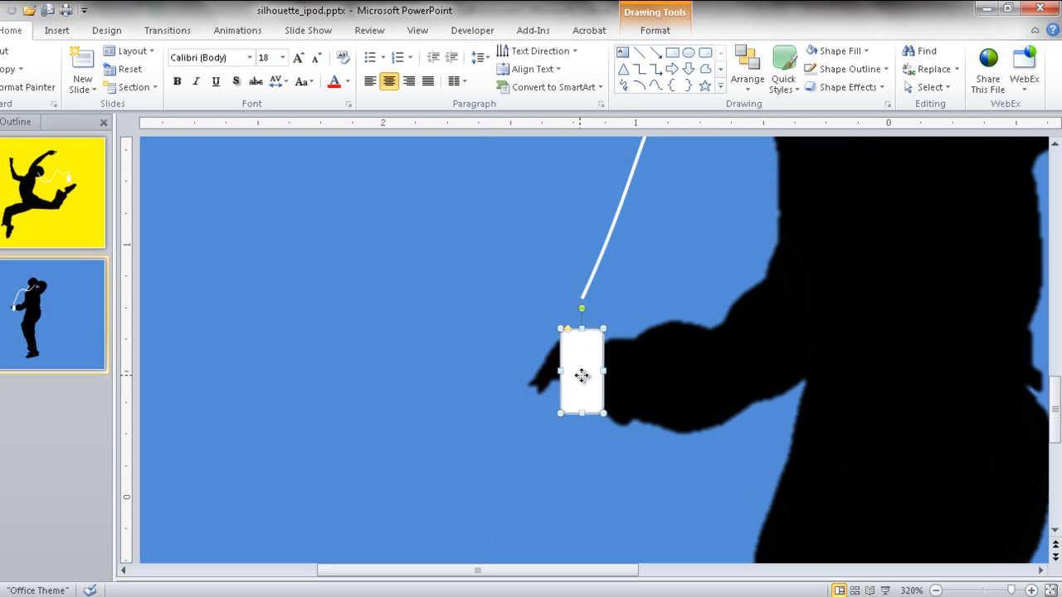
key("Up")
left_click_drag(582, 378, 585, 374)
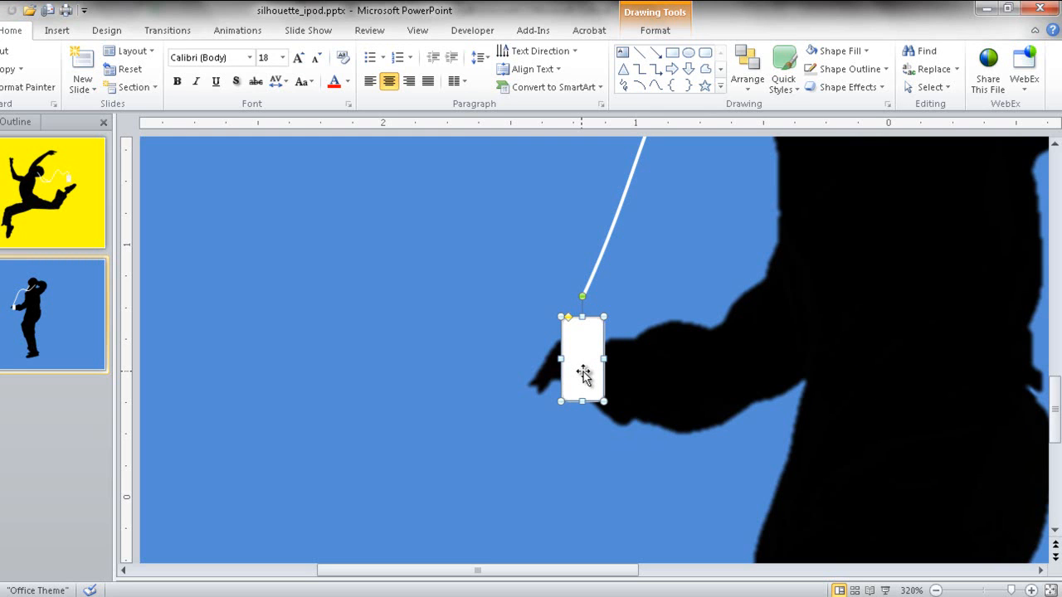
key("ctrl+Up")
key("ctrl+Up")
key("ctrl+Down")
key("ctrl+Left")
key("ctrl+Left")
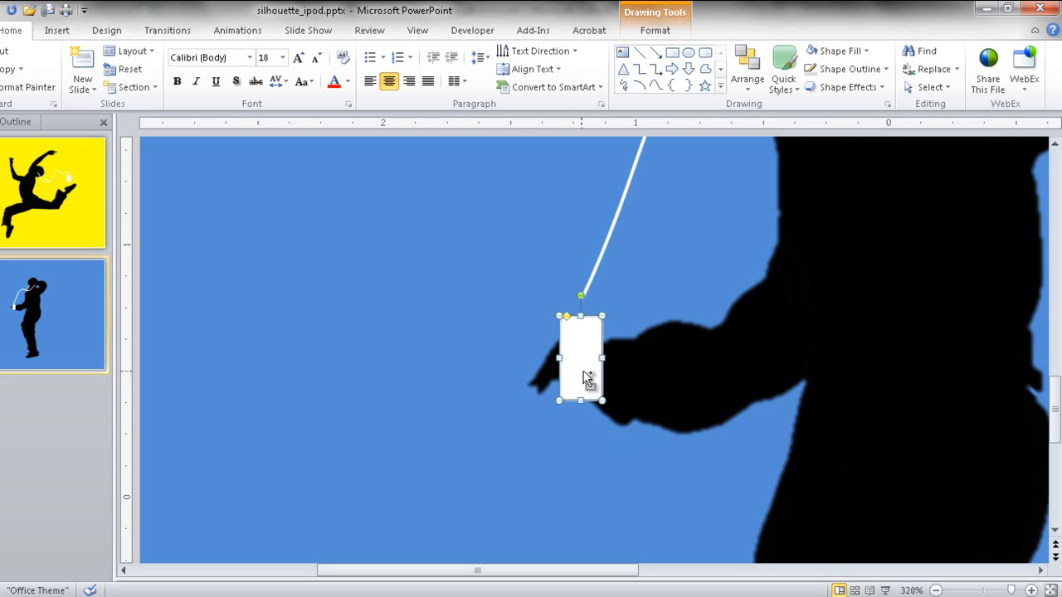
key("ctrl+Down")
left_click(606, 437)
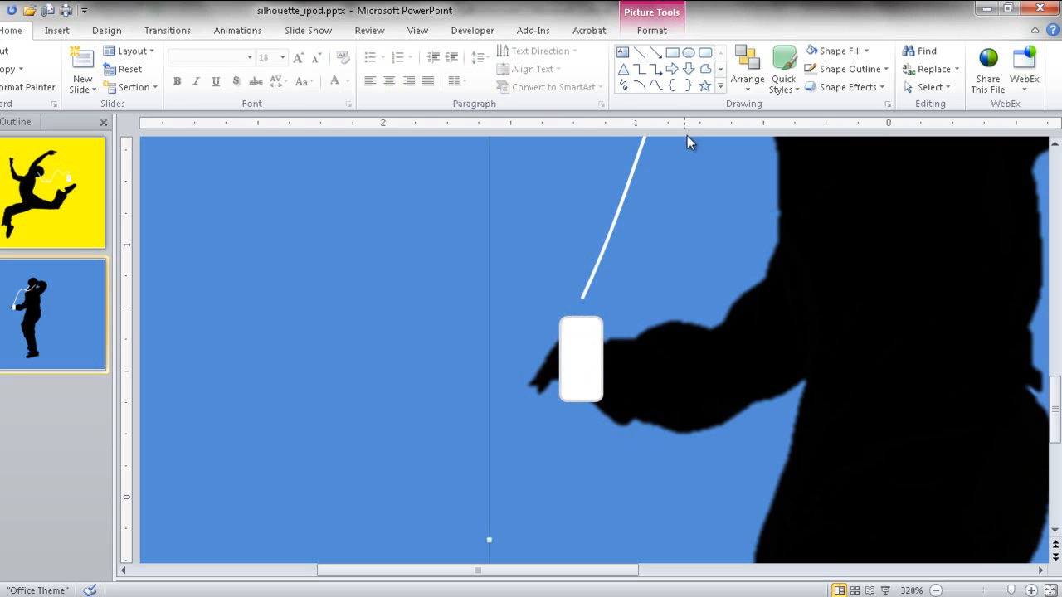
Draw a smaller rounded rectangle across the upper part of the iPod body as its screen.
left_click(706, 54)
mouse_move(559, 328)
left_mouse_down()
mouse_move(585, 336)
mouse_move(595, 359)
left_mouse_up()
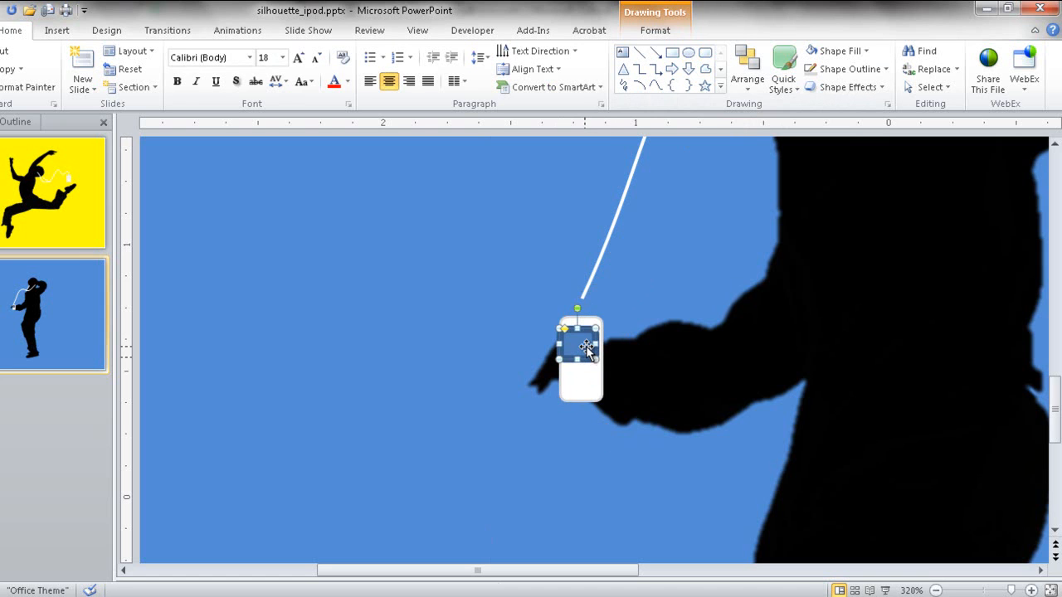
Fill the iPod's screen rectangle with white and give it a light gray outline with a weight of ¾ pt.
right_click(588, 349)
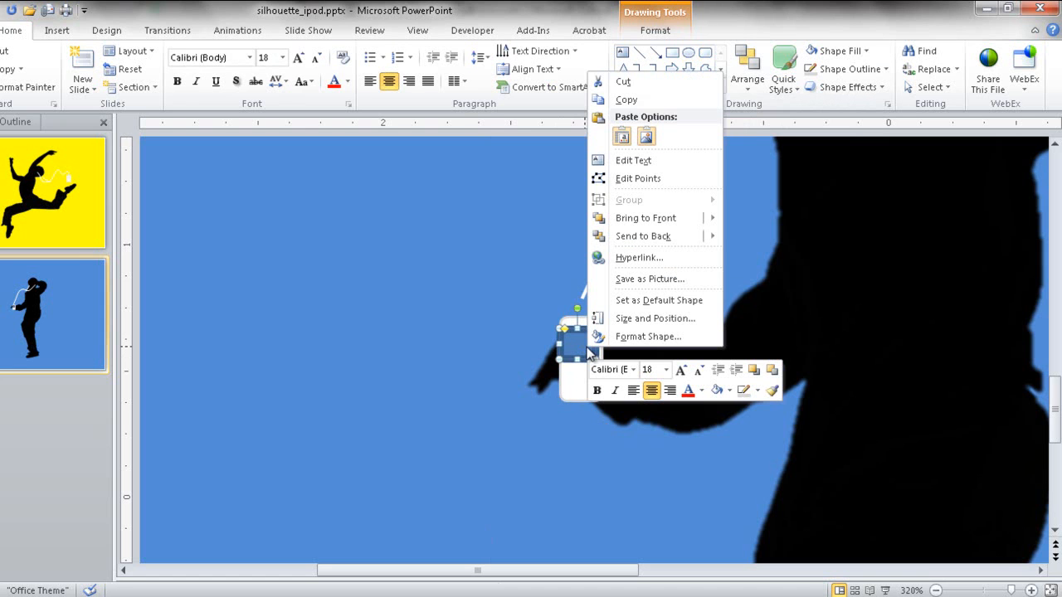
left_click(730, 391)
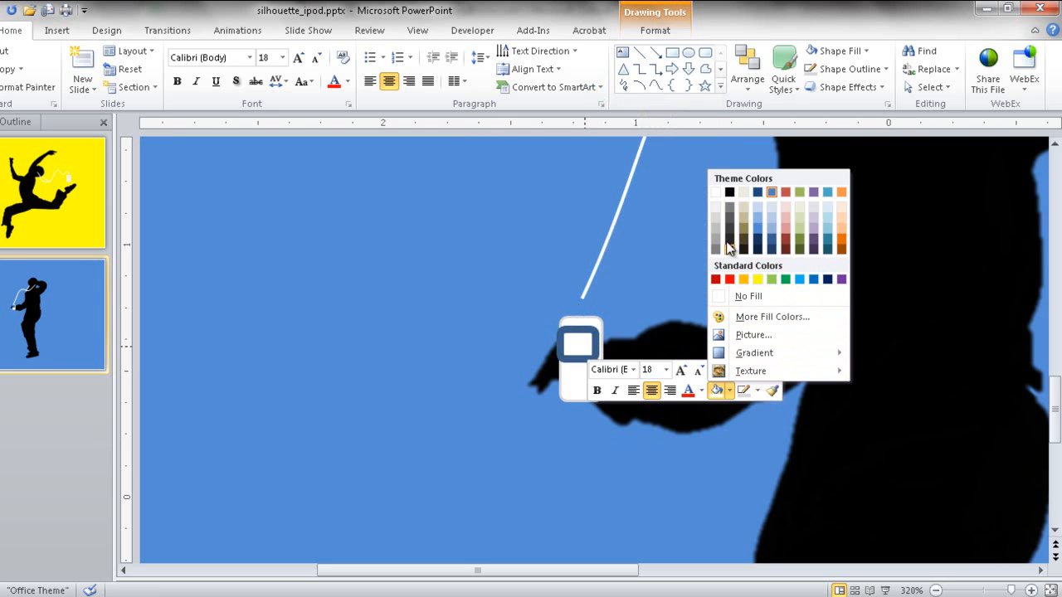
left_click(717, 192)
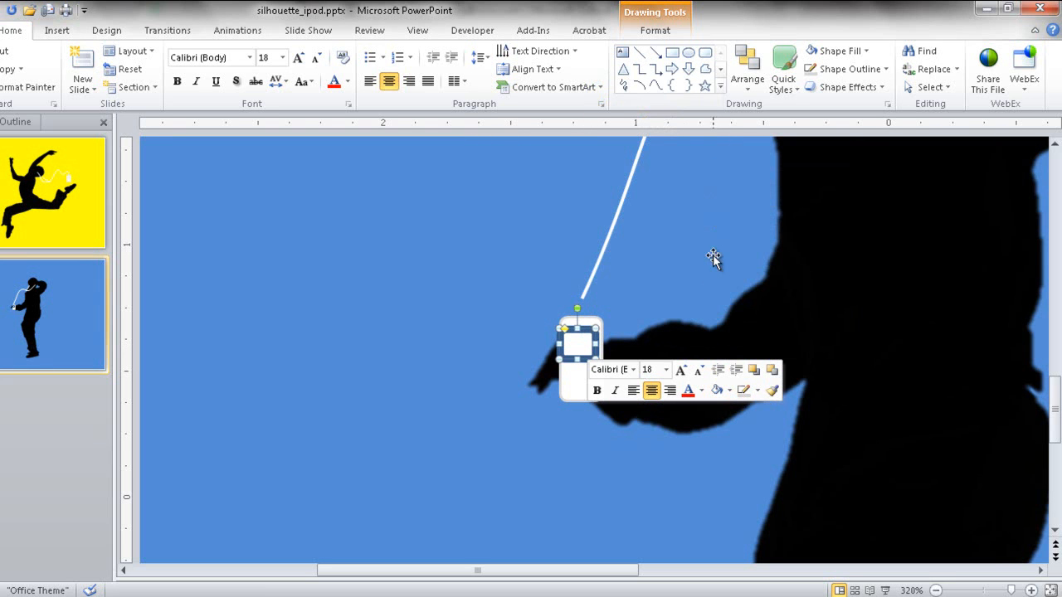
left_click(758, 391)
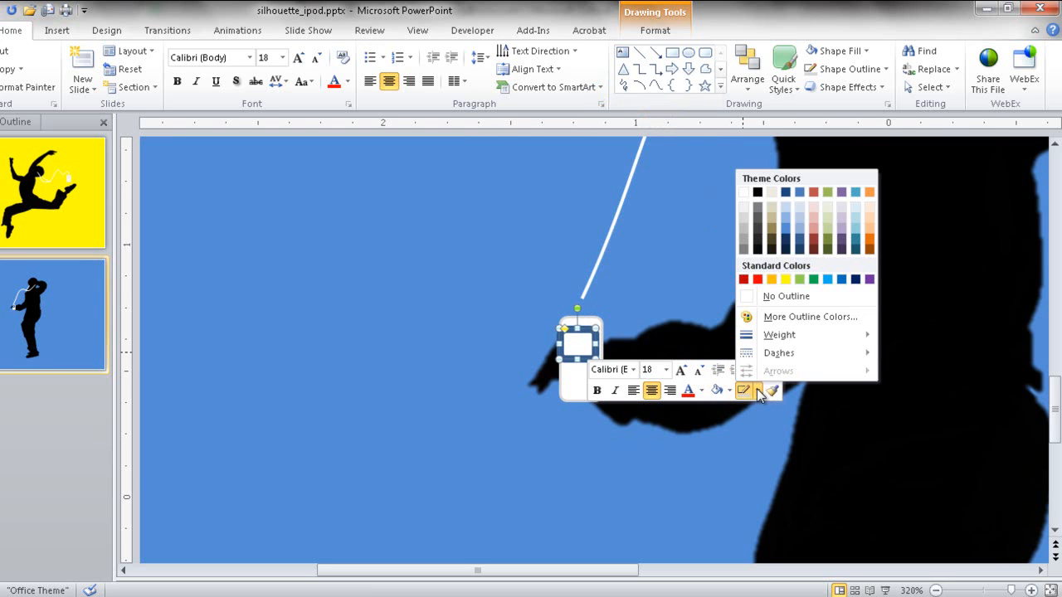
left_click(744, 219)
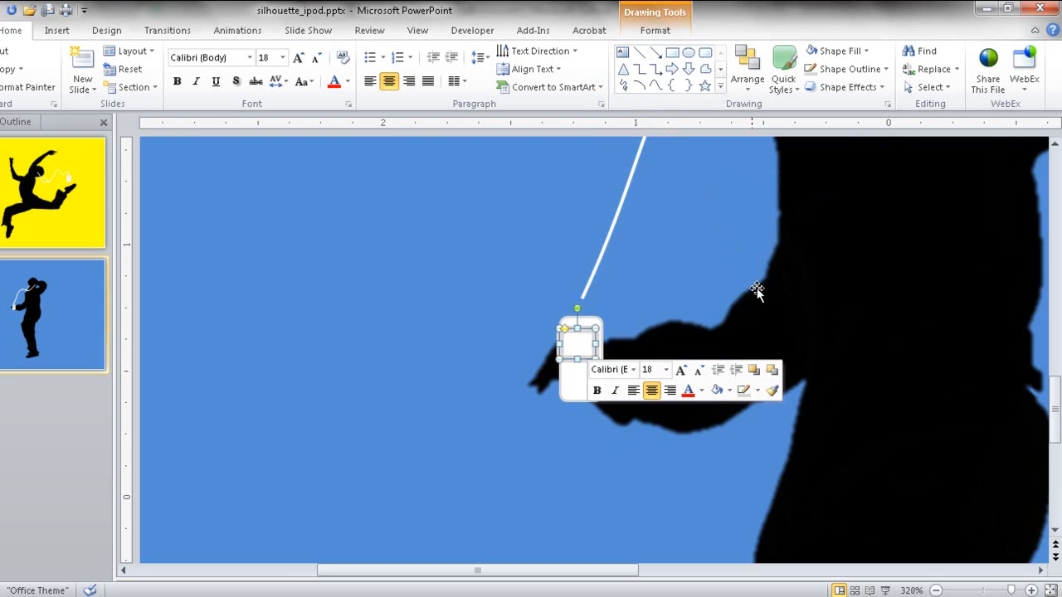
left_click(759, 390)
mouse_move(845, 335)
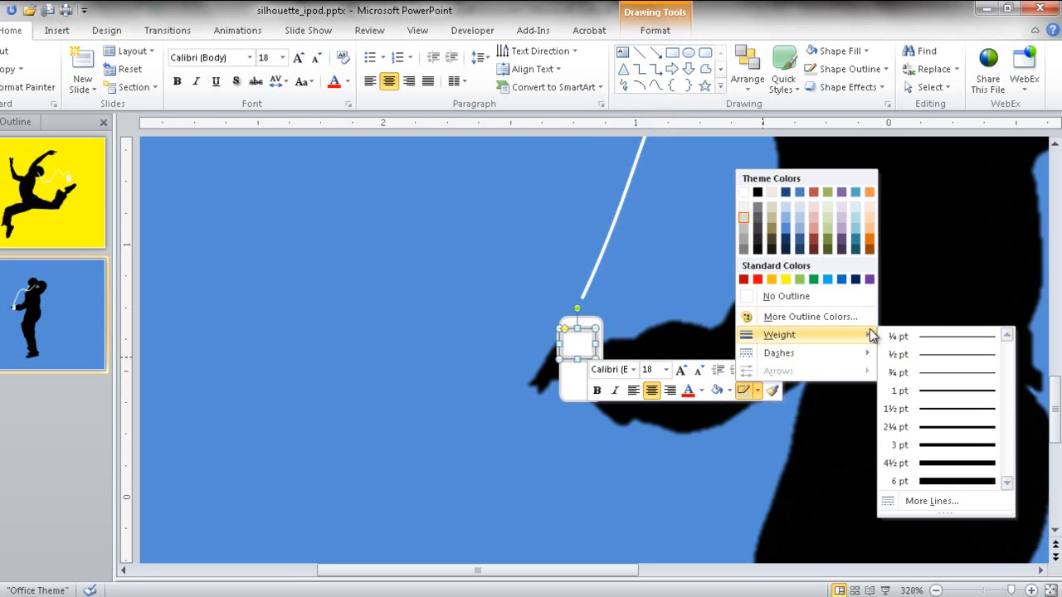
left_click(935, 381)
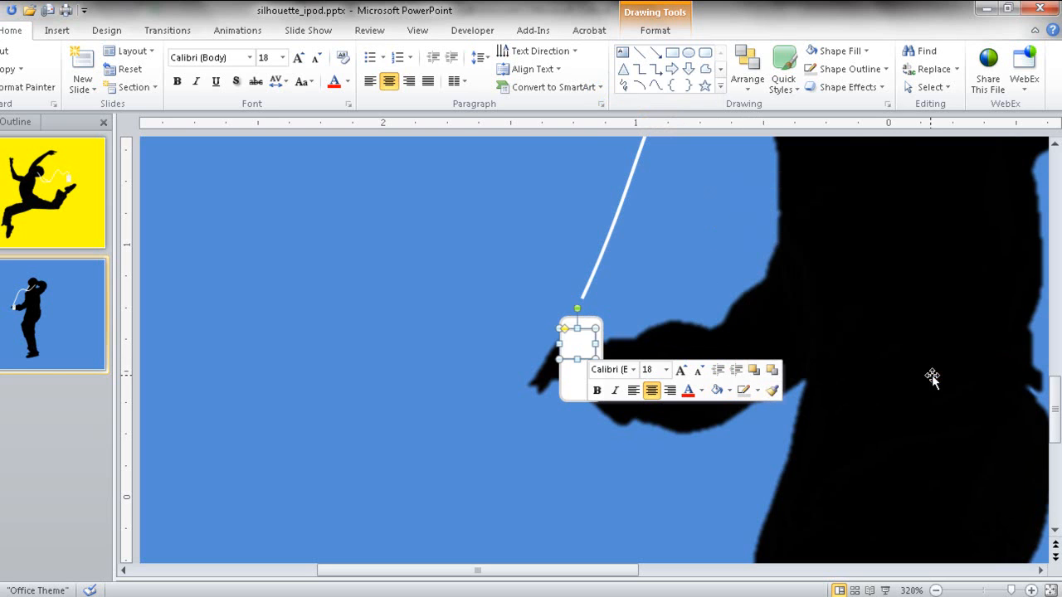
Nudge the screen rectangle slightly up and towards the arm so it is centred across the upper part of the iPod body.
left_click(585, 335)
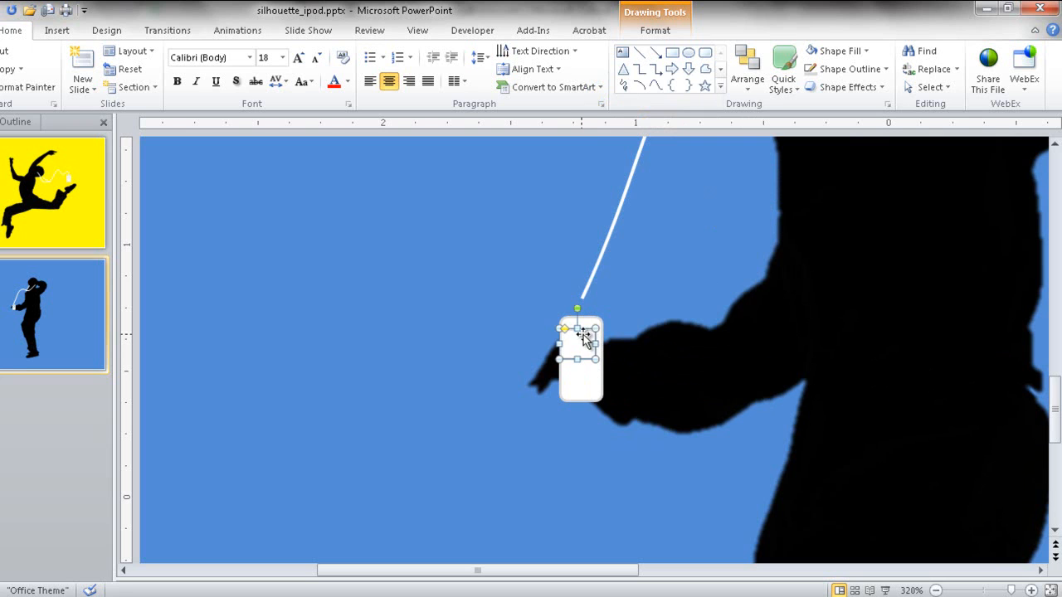
key("ctrl+Right")
key("ctrl+Right")
key("ctrl+Right")
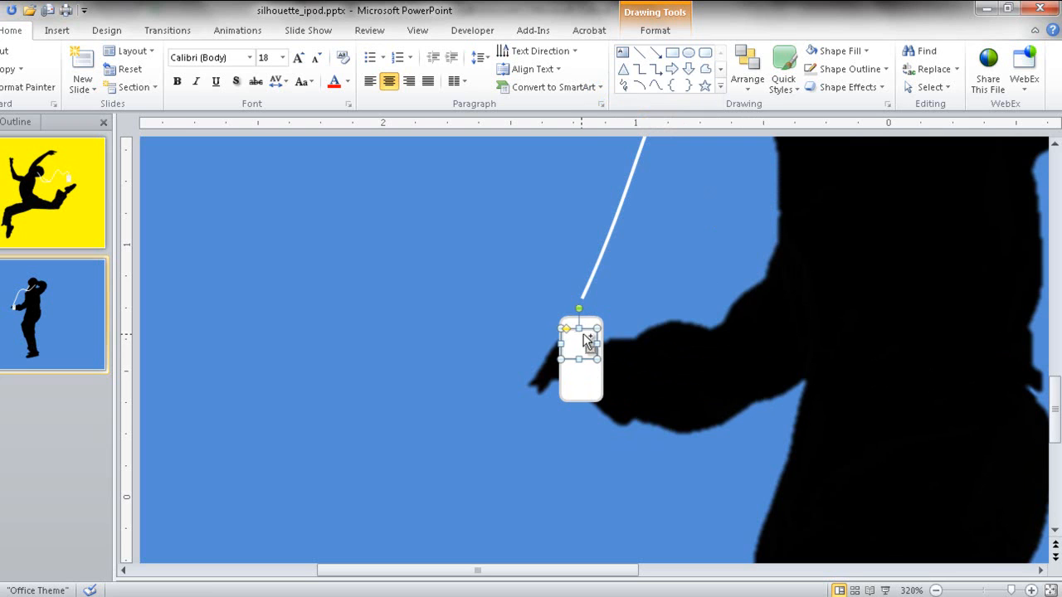
key("ctrl+Up")
key("ctrl+Up")
key("ctrl+Up")
key("ctrl+Up")
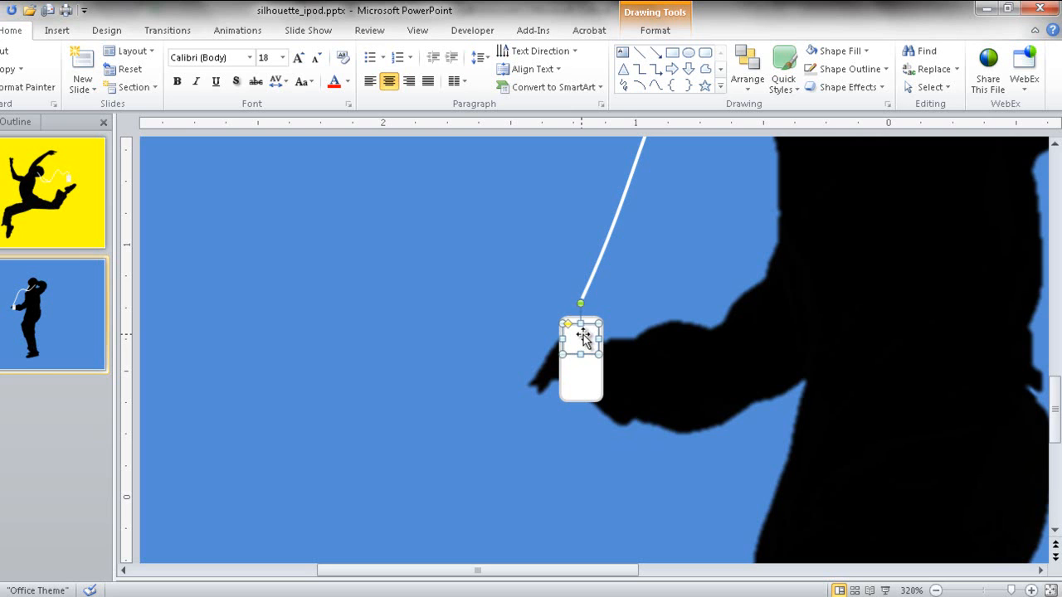
left_click(644, 313)
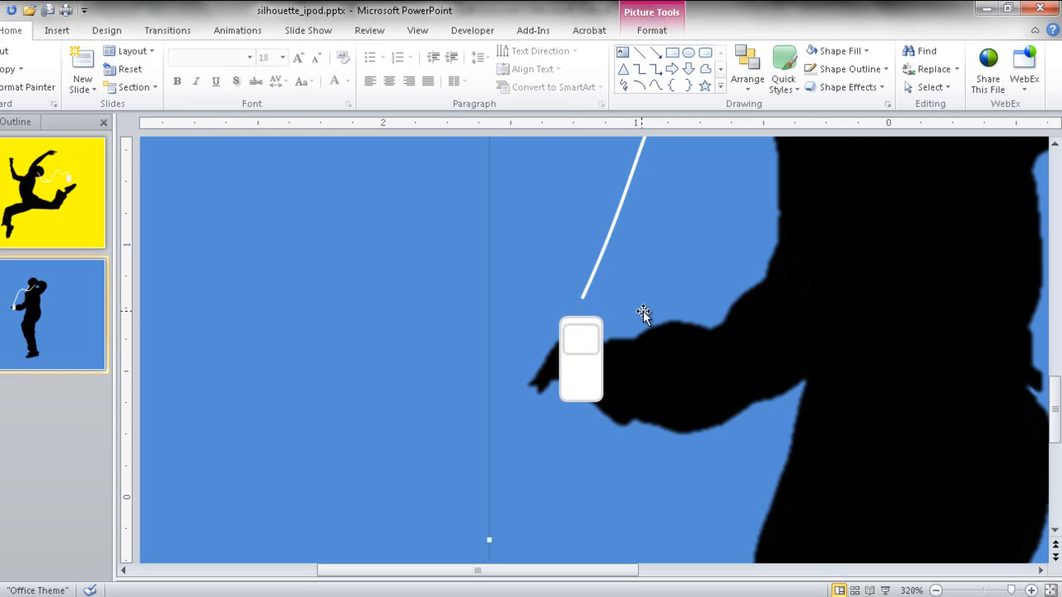
left_click(584, 343)
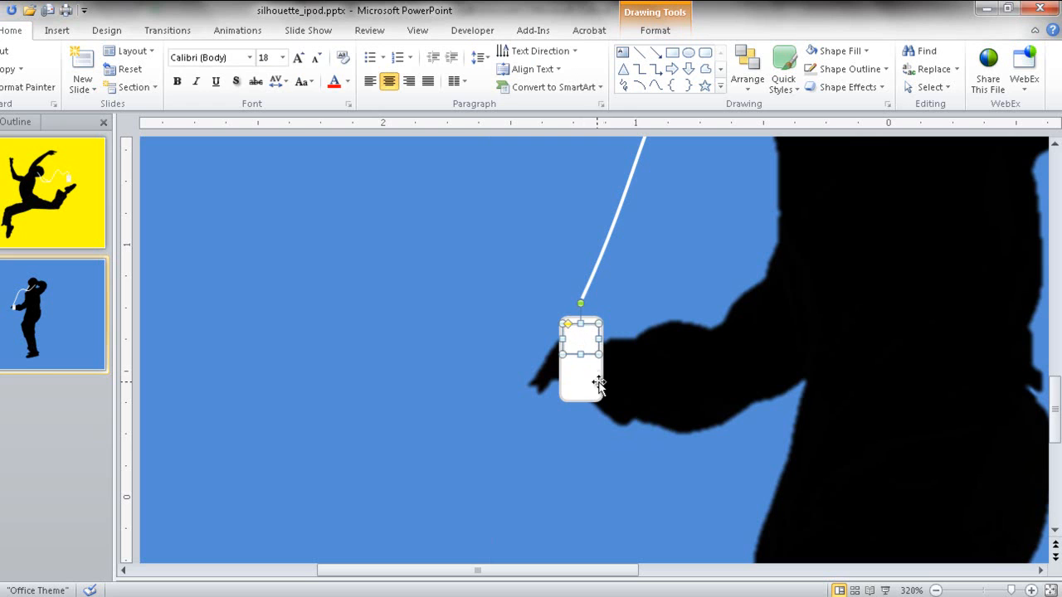
Draw a small circle on the lower part of the iPod body as its click wheel and fill it with white.
left_click(691, 54)
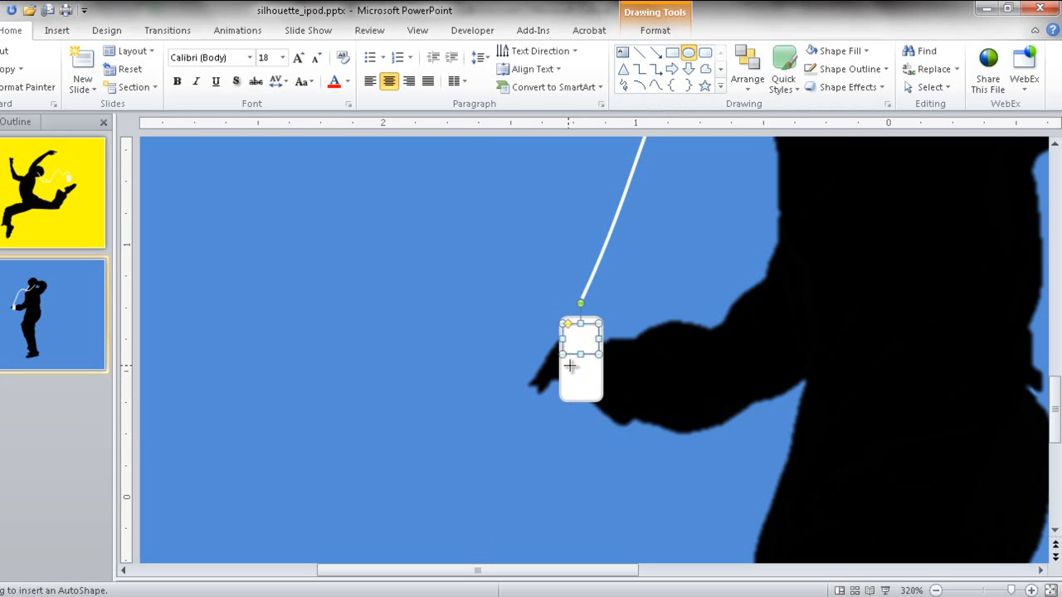
left_click_drag(570, 366, 594, 390)
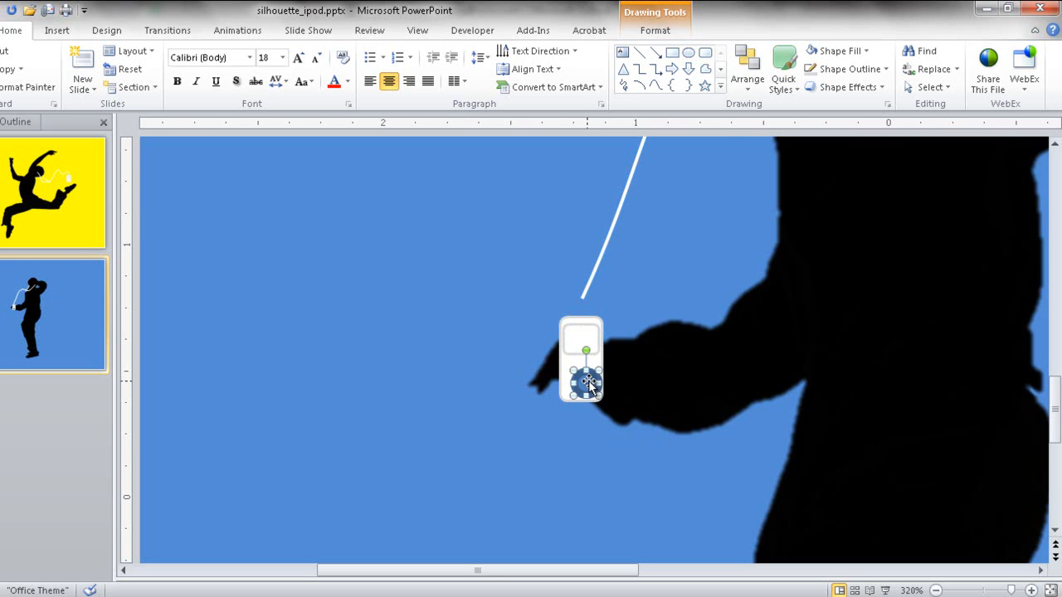
right_click(589, 385)
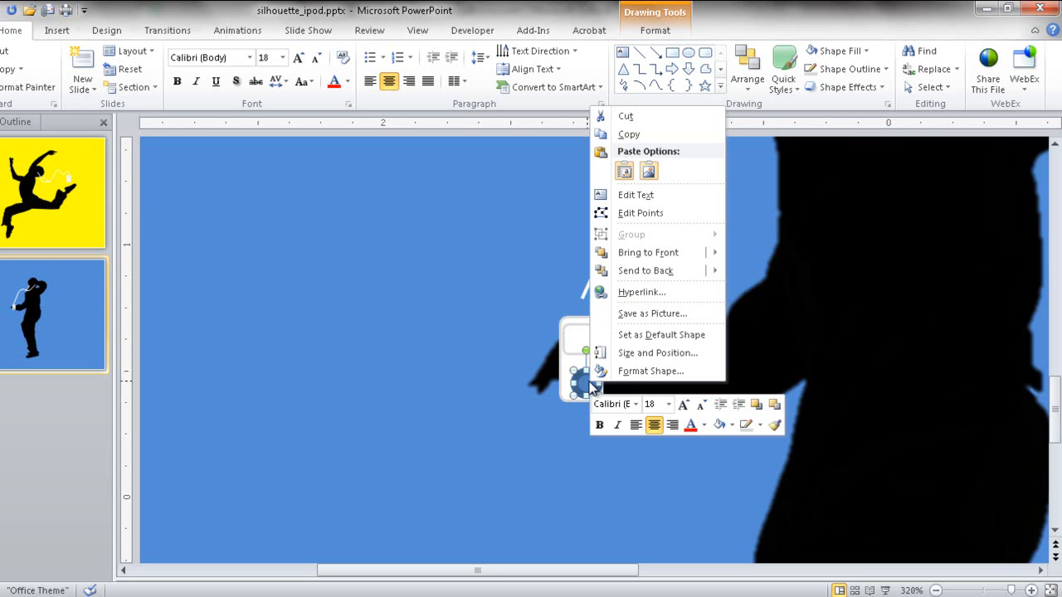
left_click(732, 426)
left_click(721, 228)
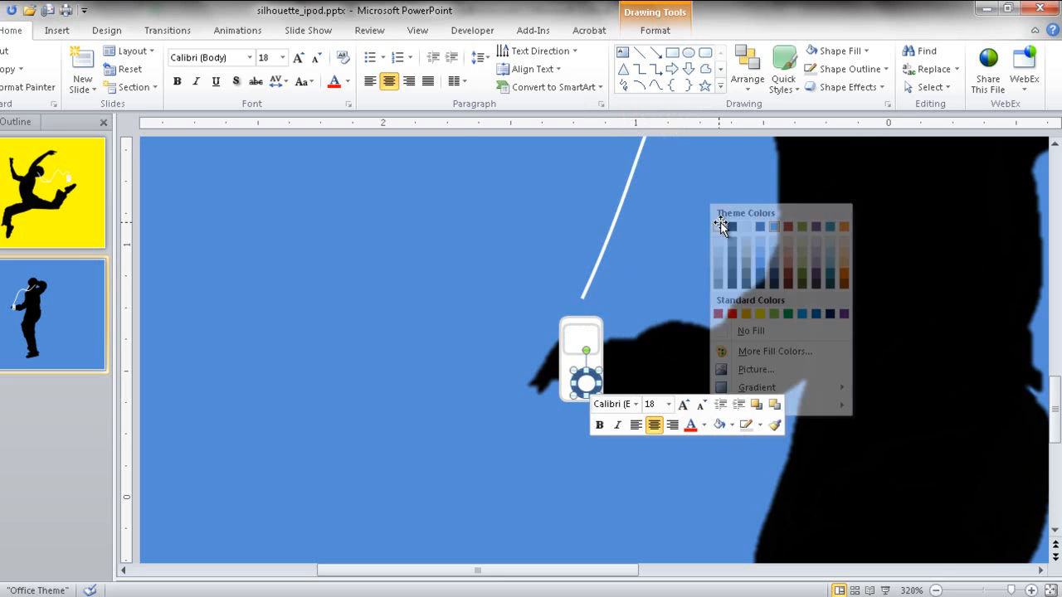
Give the click wheel circle a light gray outline with a weight of ¾ pt.
left_click(760, 426)
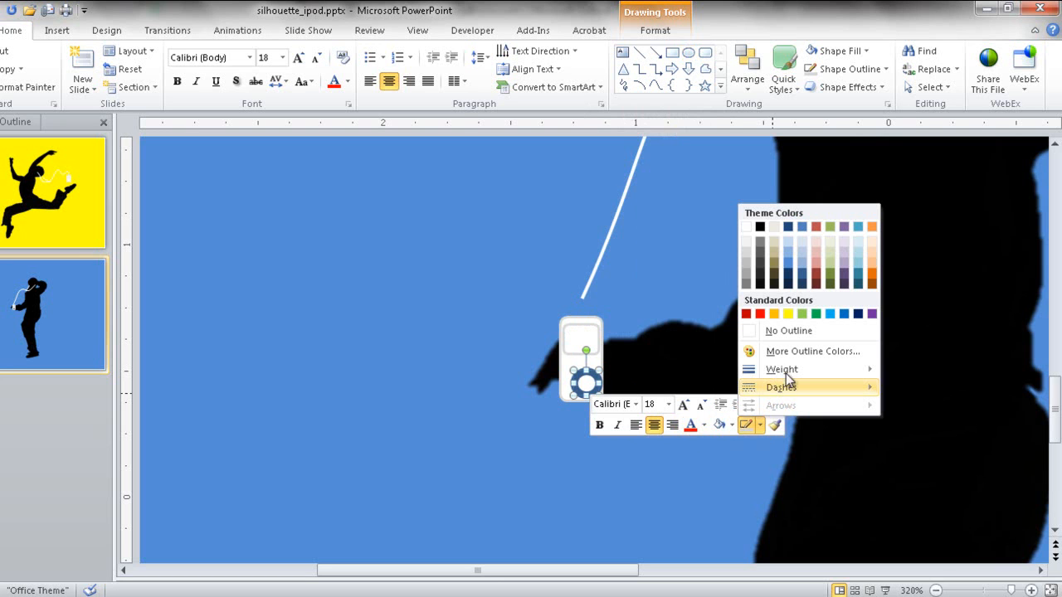
mouse_move(790, 362)
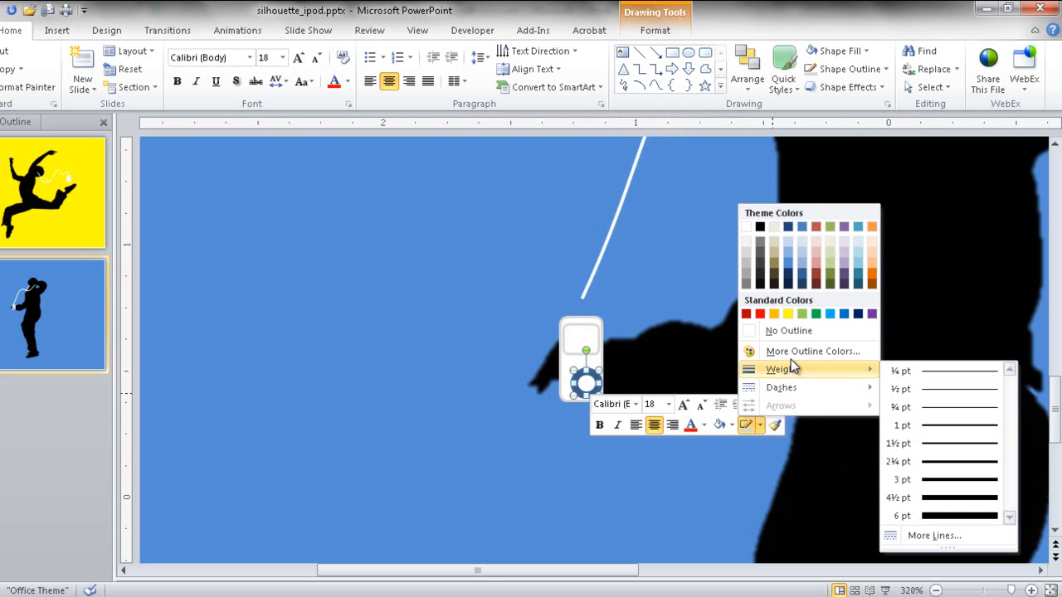
left_click(745, 251)
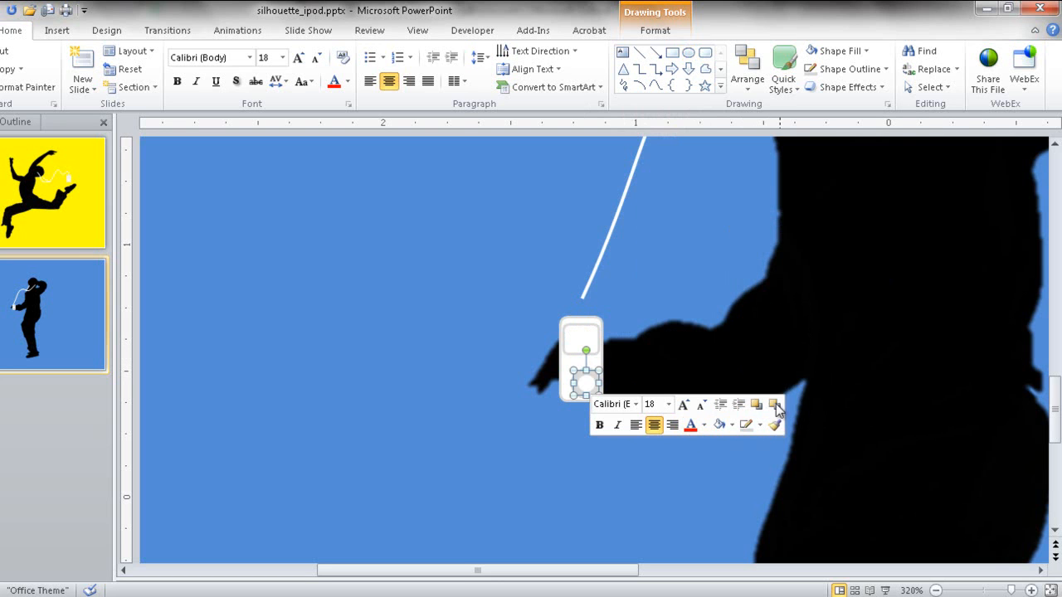
left_click(761, 425)
mouse_move(819, 371)
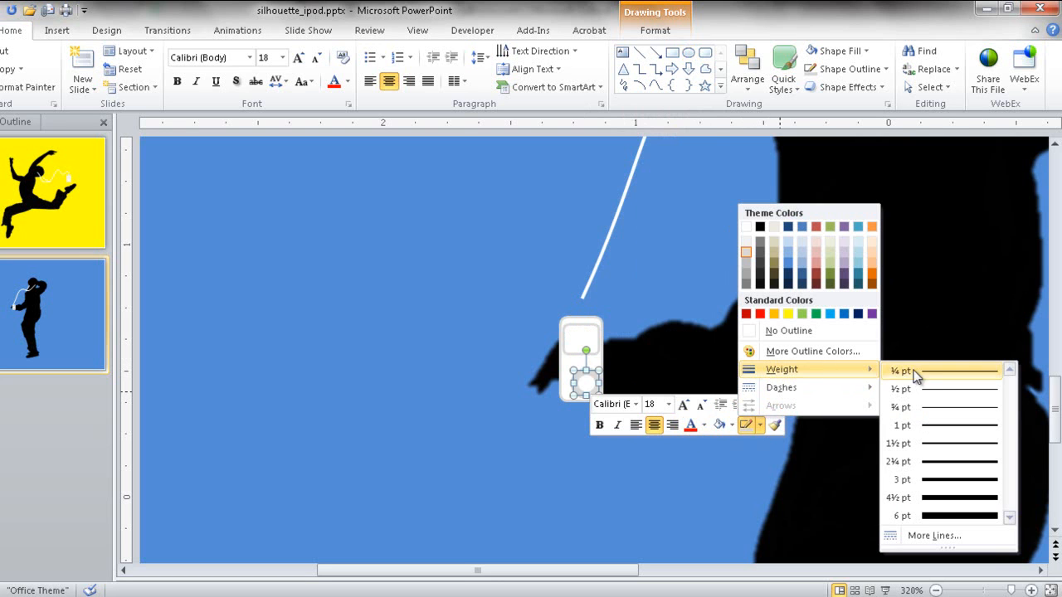
left_click(945, 408)
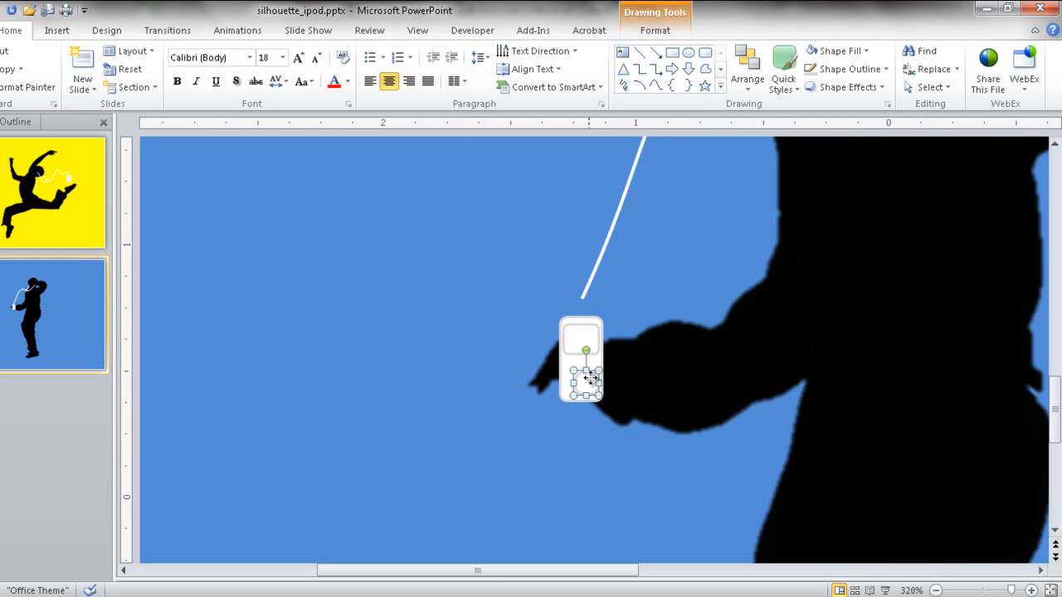
Nudge the click wheel up and towards the fingertips until it is centred beneath the iPod's screen.
key("Up")
key("Up")
key("Left")
key("Left")
key("Up")
key("Left")
key("Up")
key("Up")
left_click(622, 479)
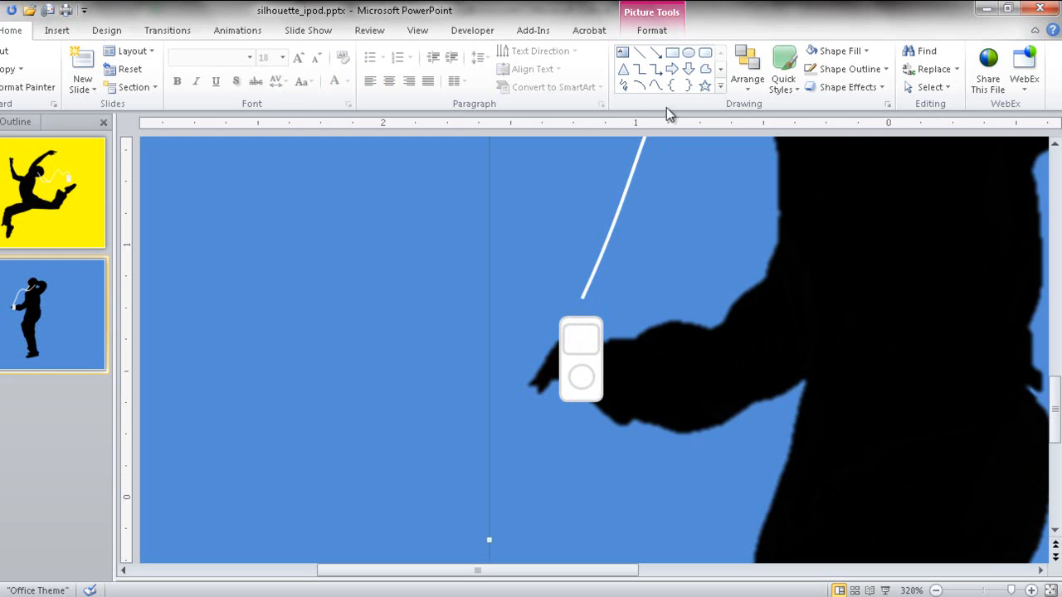
Draw a tiny rounded rectangle between the cord's lower end and the iPod as the plug, with white fill and light gray outline.
left_click(704, 57)
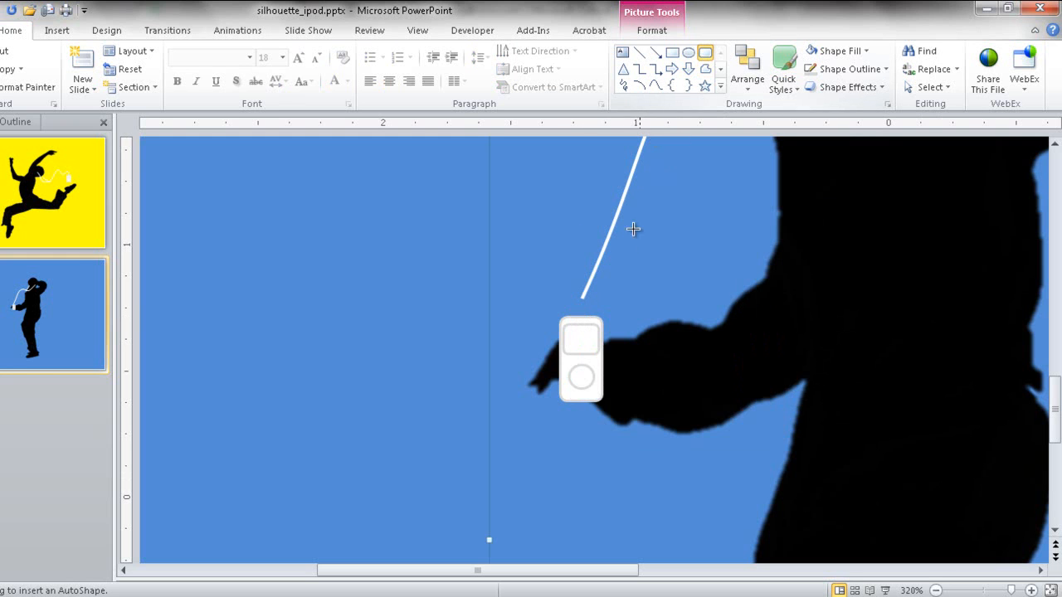
left_click_drag(596, 297, 578, 318)
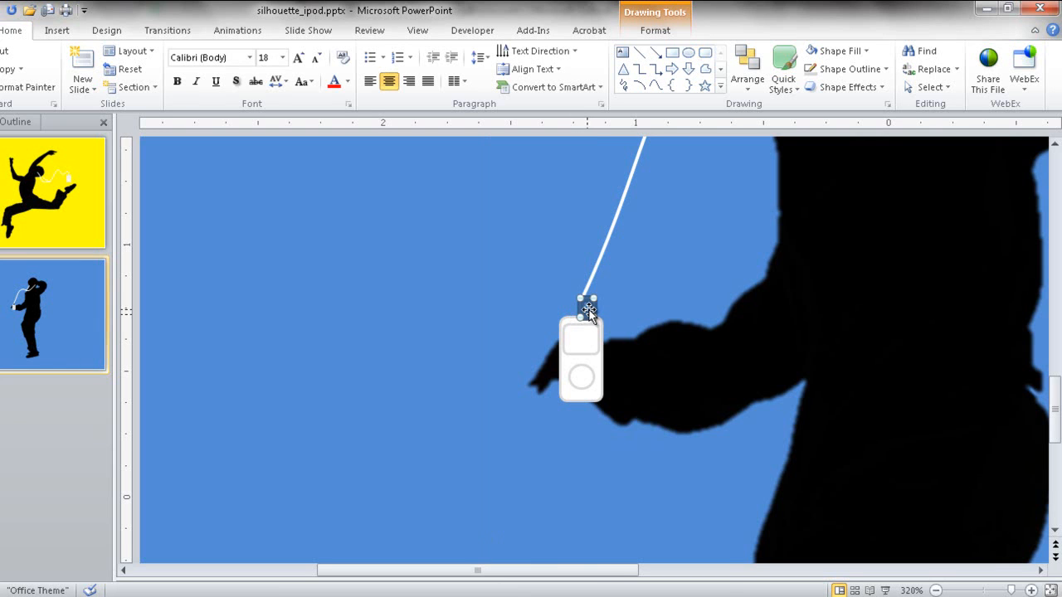
right_click(587, 310)
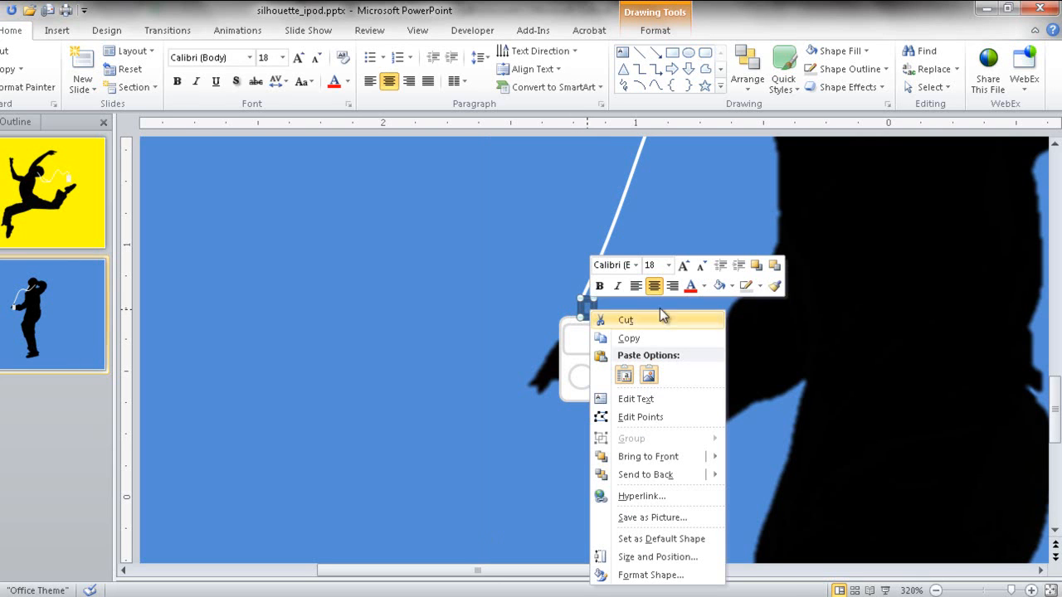
left_click(761, 286)
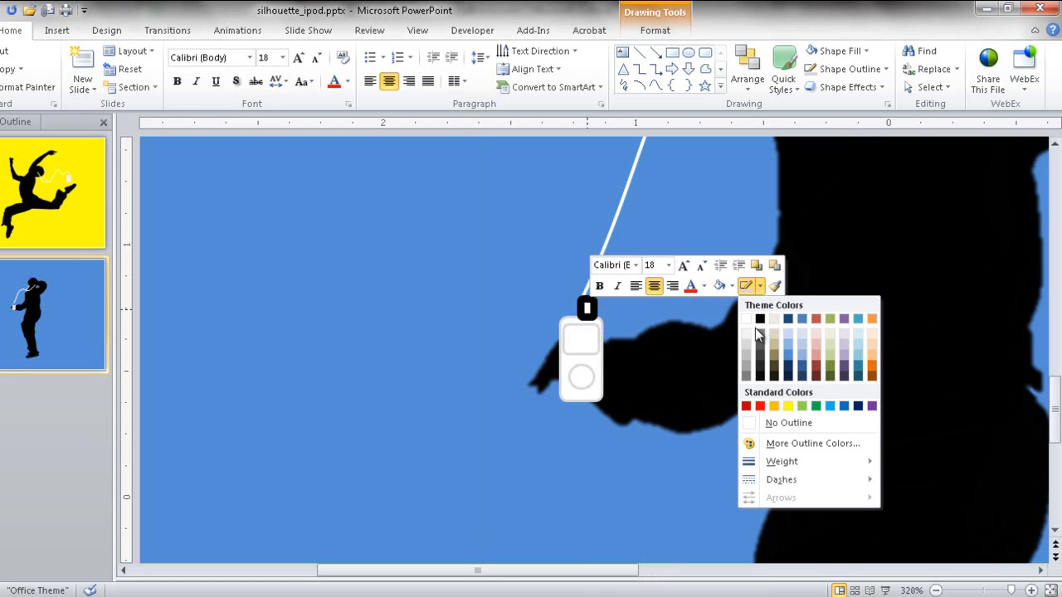
left_click(748, 289)
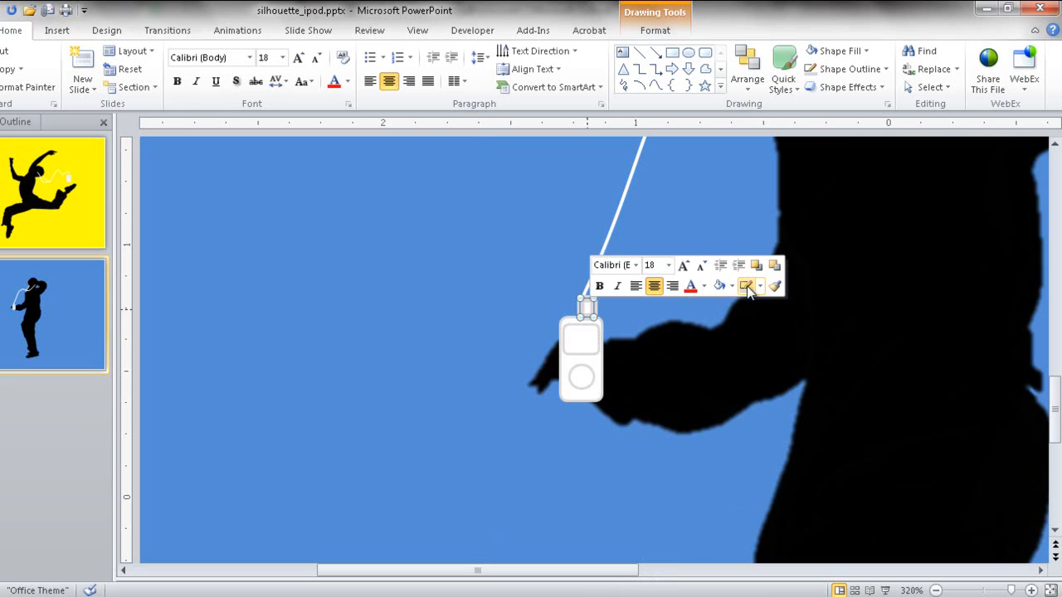
Set the outline weight of the small plug rectangle to ¼ pt.
left_click(583, 305)
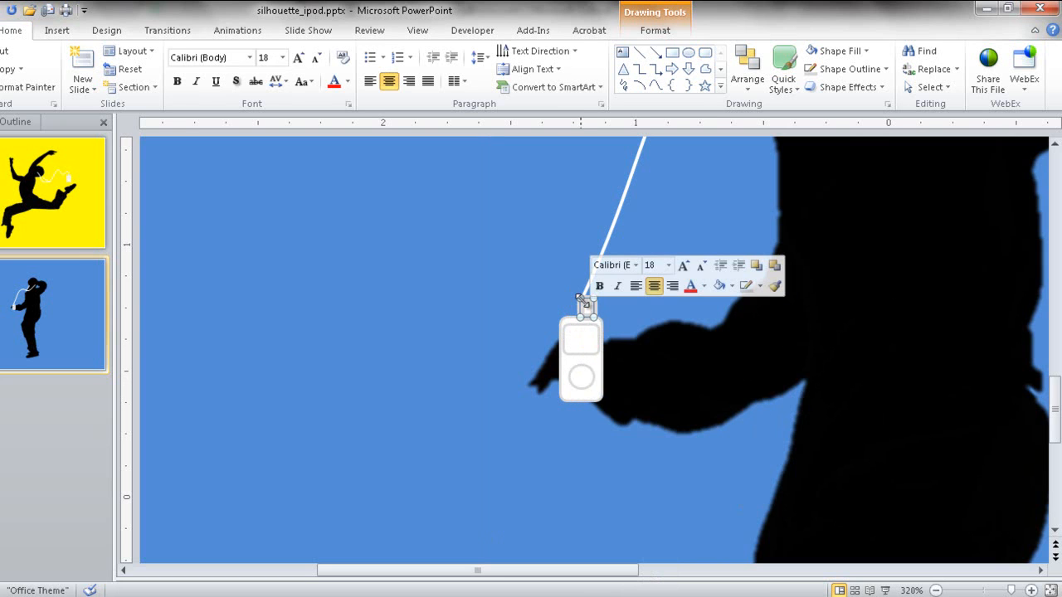
left_click(760, 286)
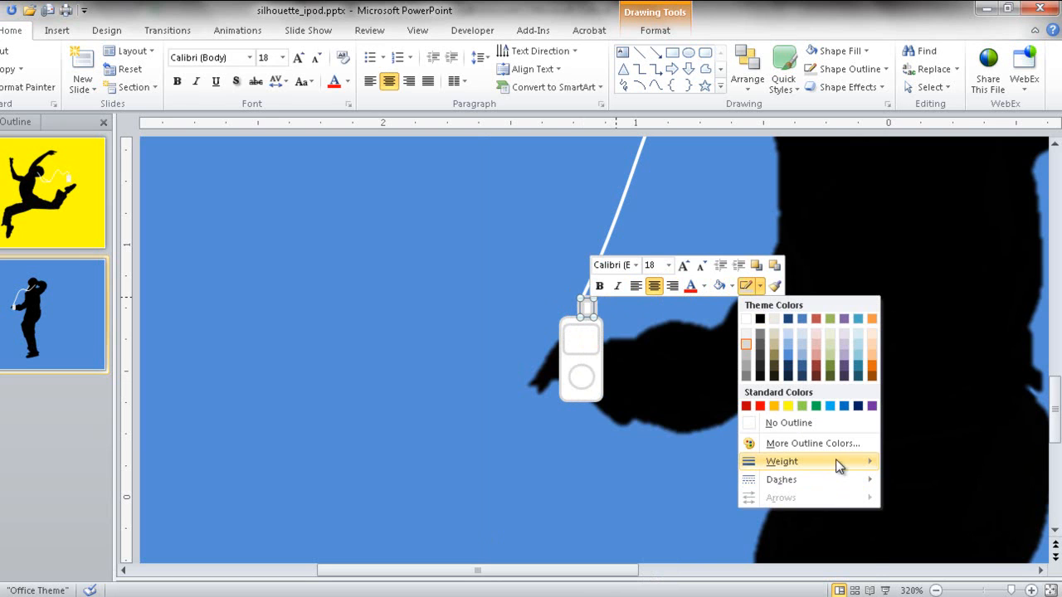
mouse_move(858, 461)
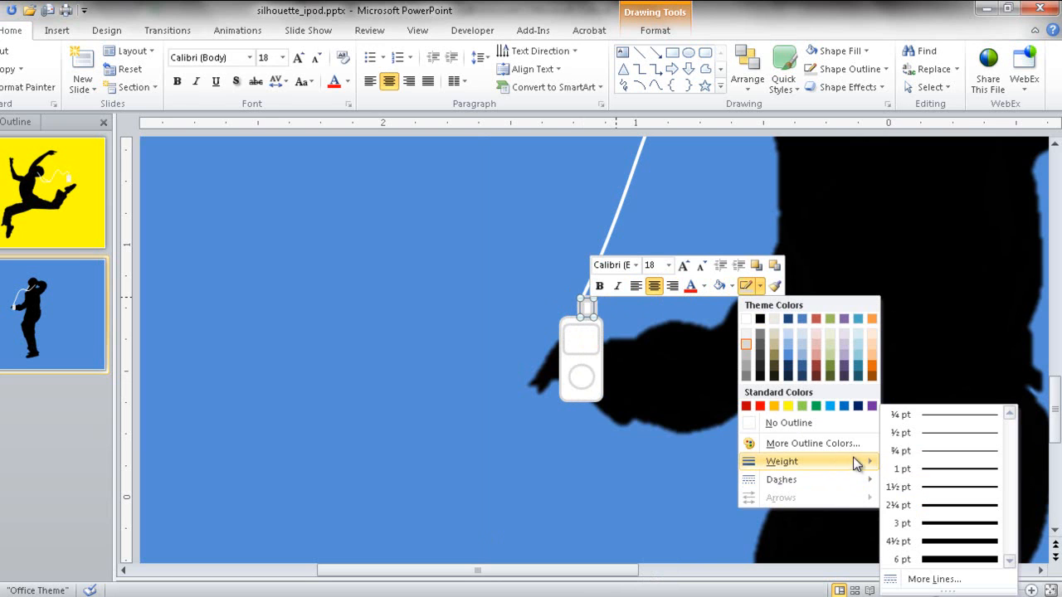
left_click(938, 419)
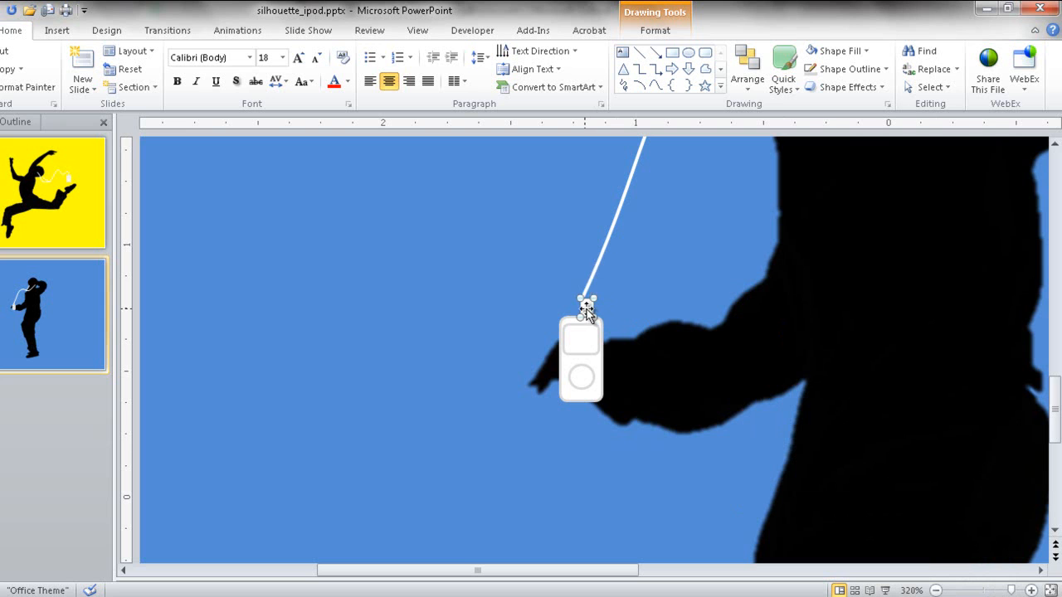
Try to shrink the plug rectangle to a width of 0.03" and a smaller height, and undo the resizing.
left_click(652, 30)
left_click(1023, 81)
left_click(1024, 80)
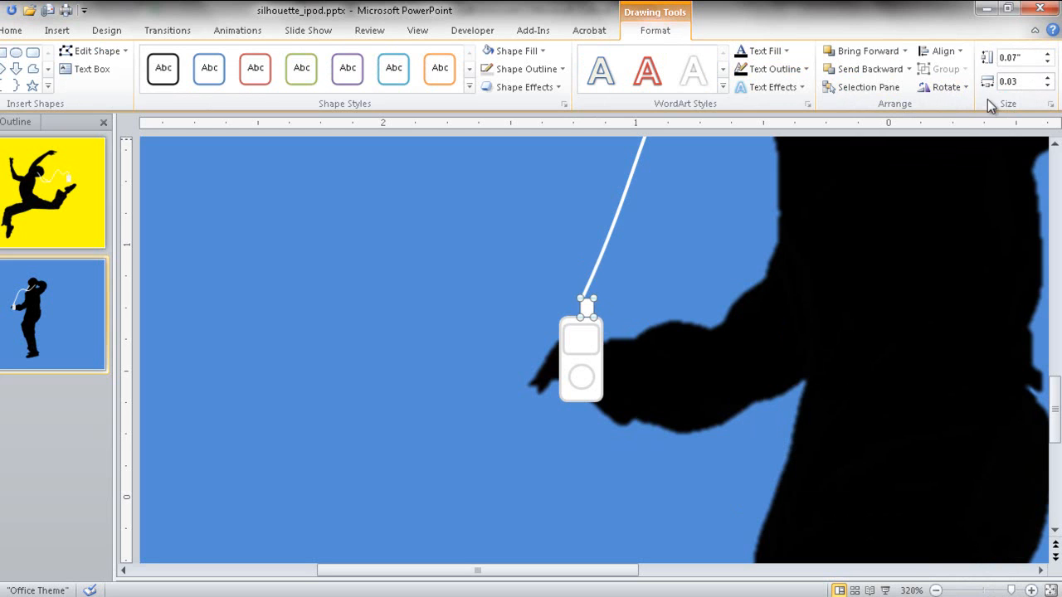
left_click(1024, 58)
left_click(1024, 58)
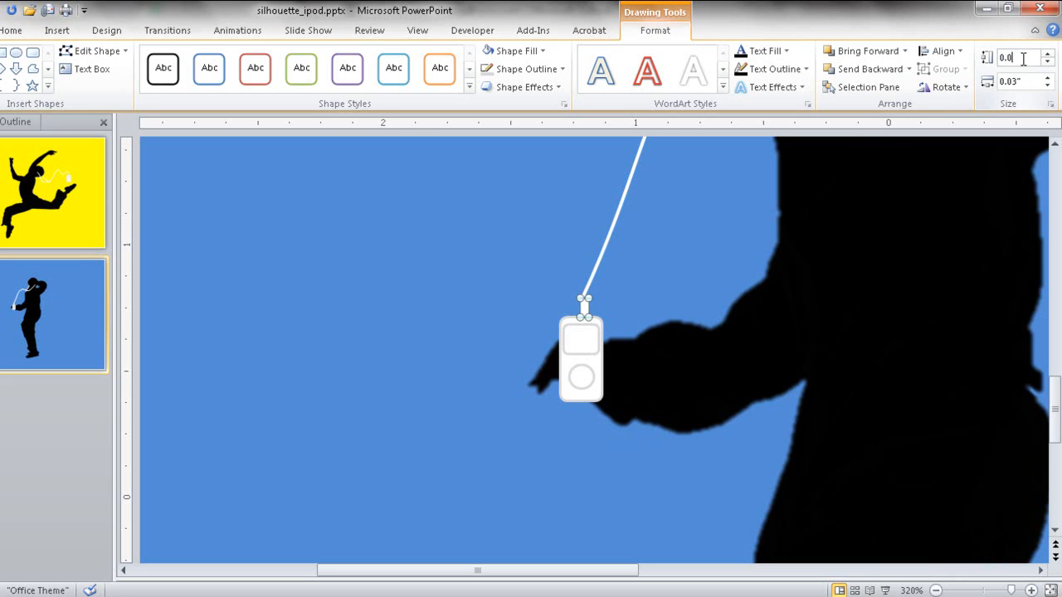
left_click(971, 182)
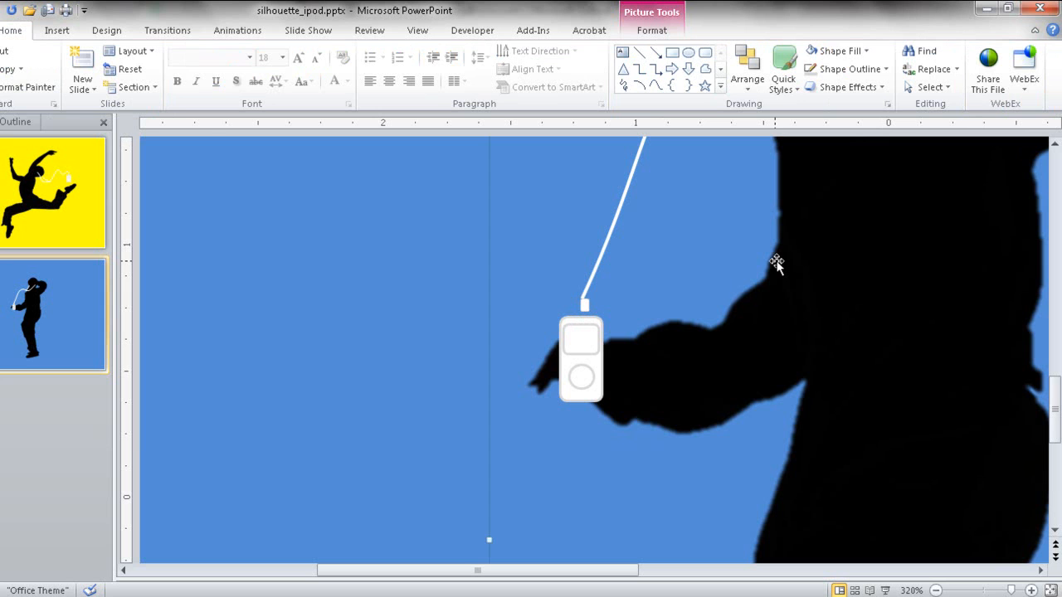
key("Tab")
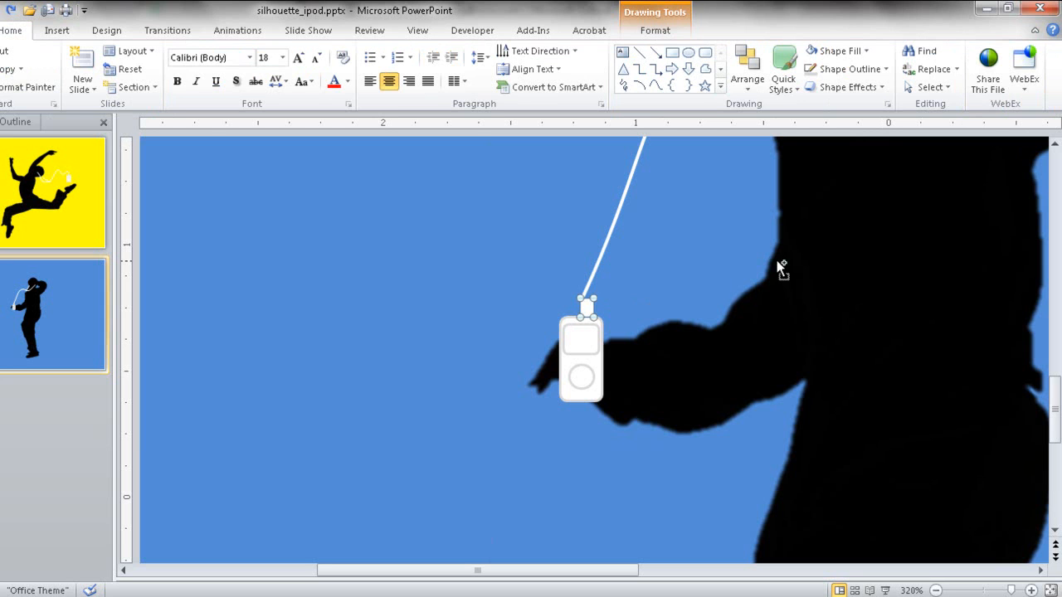
Nudge the plug rectangle sideways towards the fingertips until it is centred above the iPod's top edge.
left_click(655, 31)
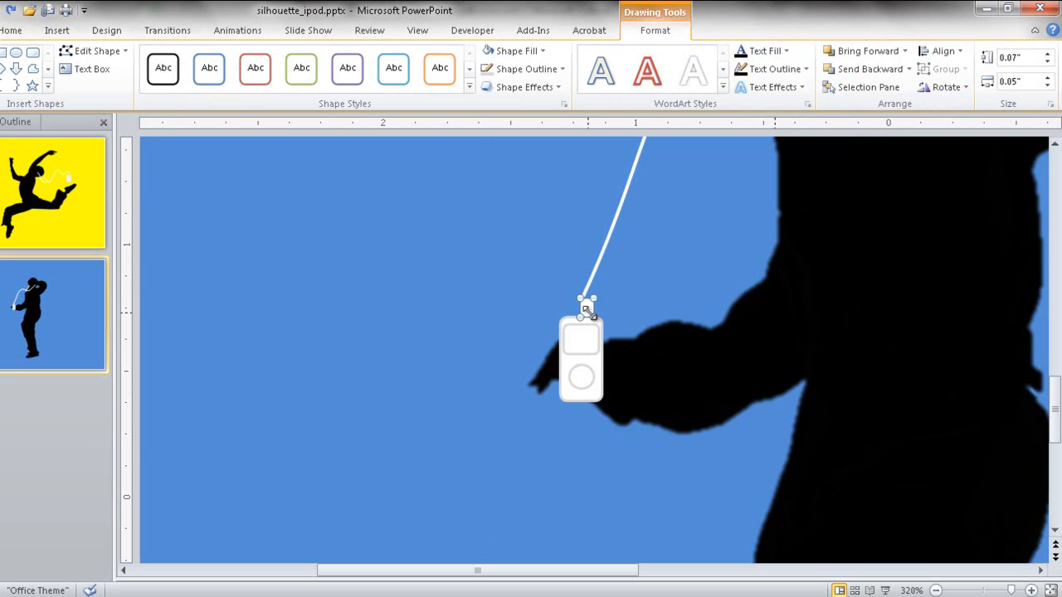
key("ctrl+Left")
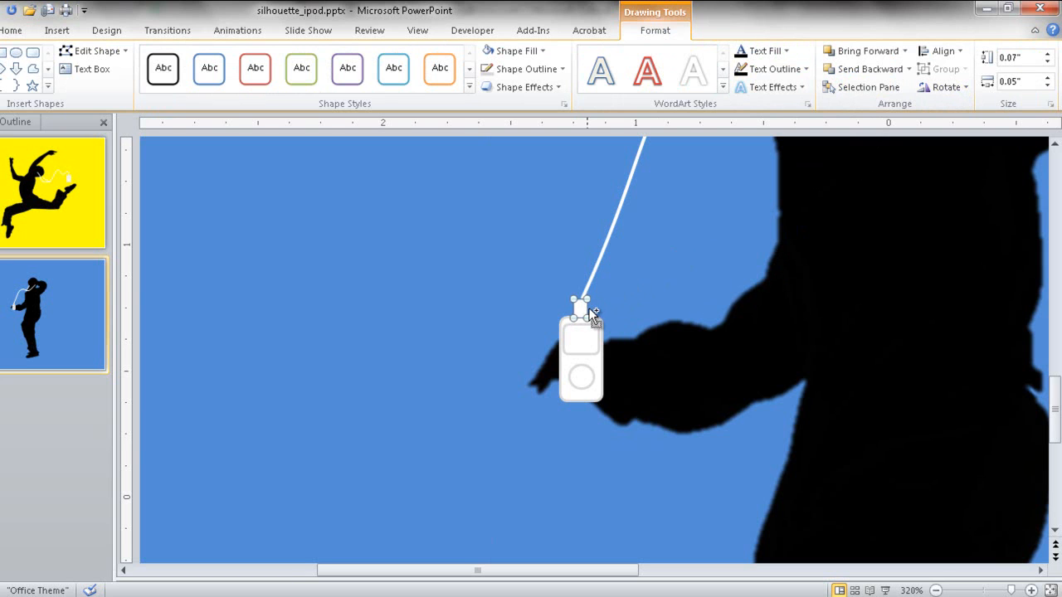
left_click(638, 299)
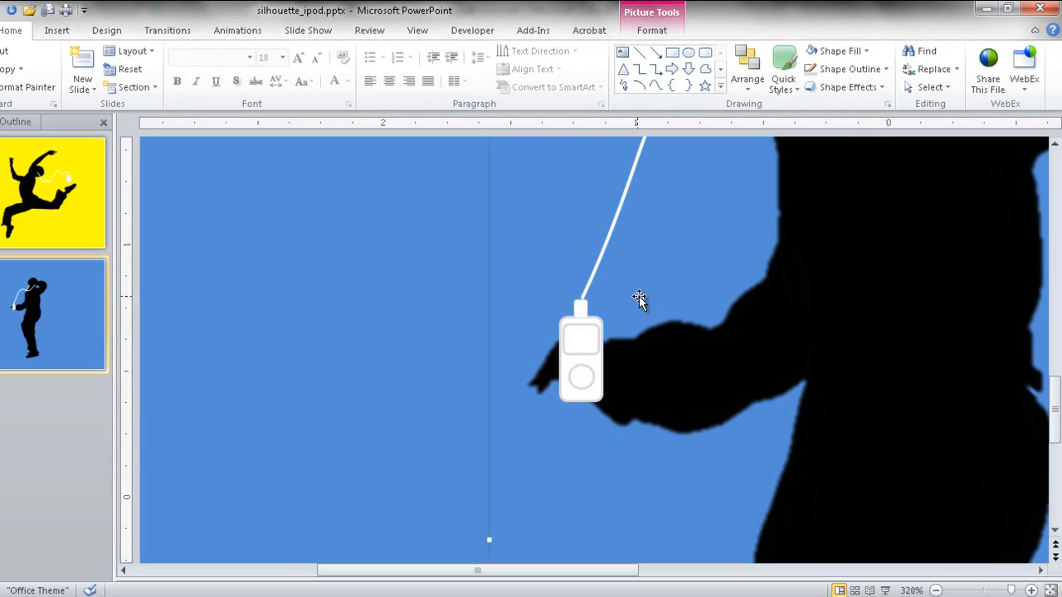
Set the plug rectangle's width to 0.04".
double_click(580, 306)
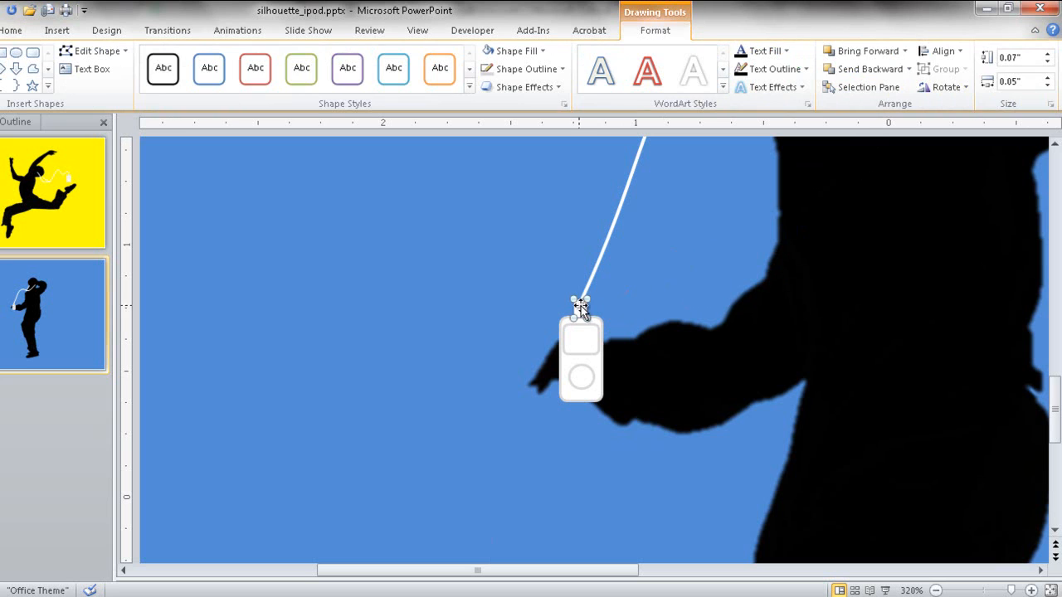
left_click(1024, 79)
type("0")
key("Return")
left_click(656, 250)
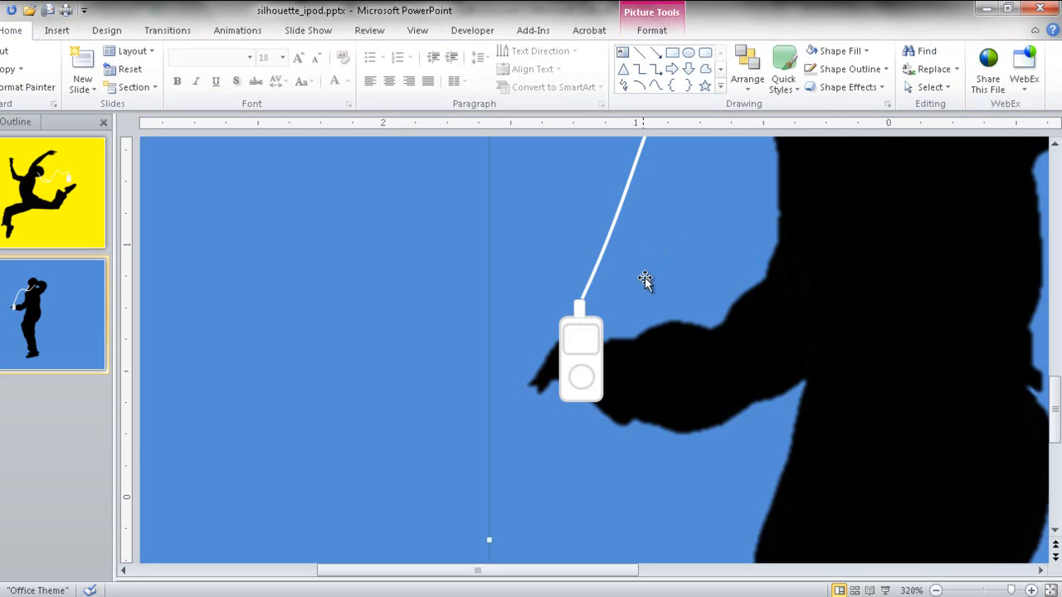
Move the narrowed plug rectangle slightly down and towards the dancer so its base overlaps the middle of the iPod's top edge.
left_click(579, 306)
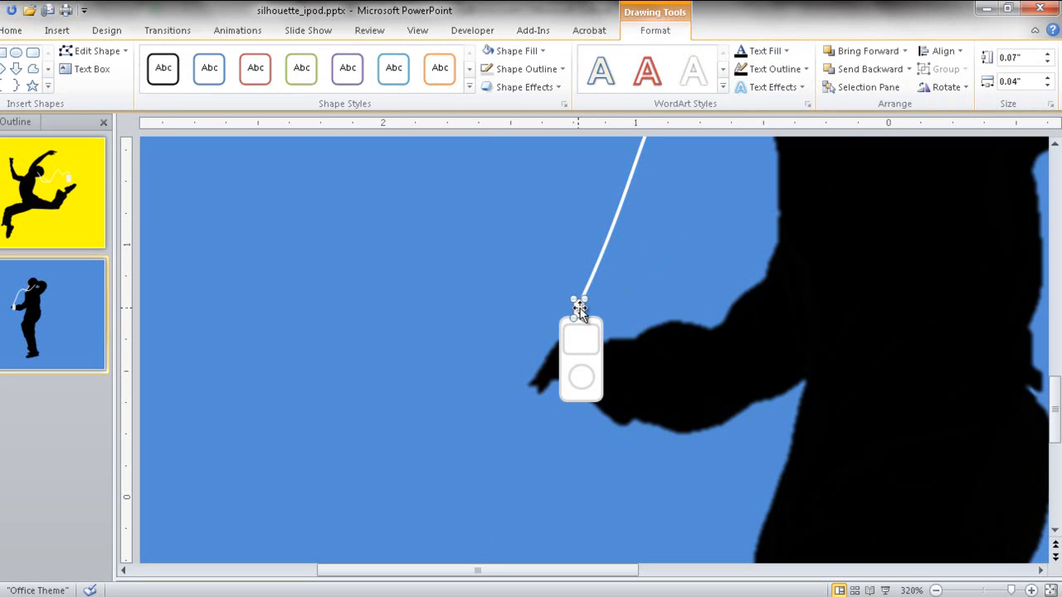
left_click_drag(579, 309, 585, 314)
left_click_drag(581, 308, 581, 307)
left_click(638, 310)
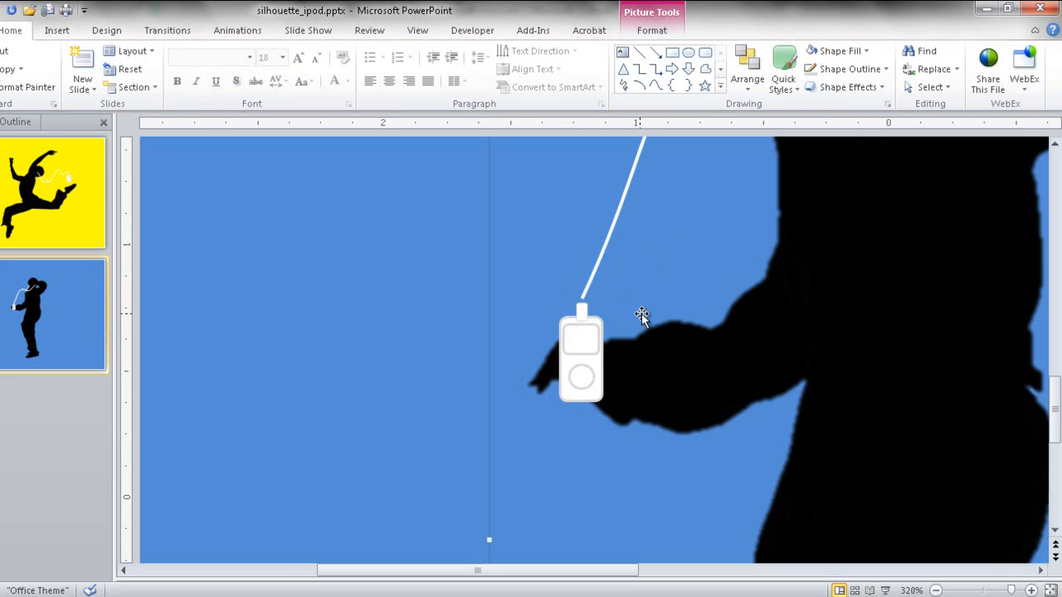
Send the plug rectangle to the back of the stacking order so its base sits behind the iPod body.
double_click(583, 308)
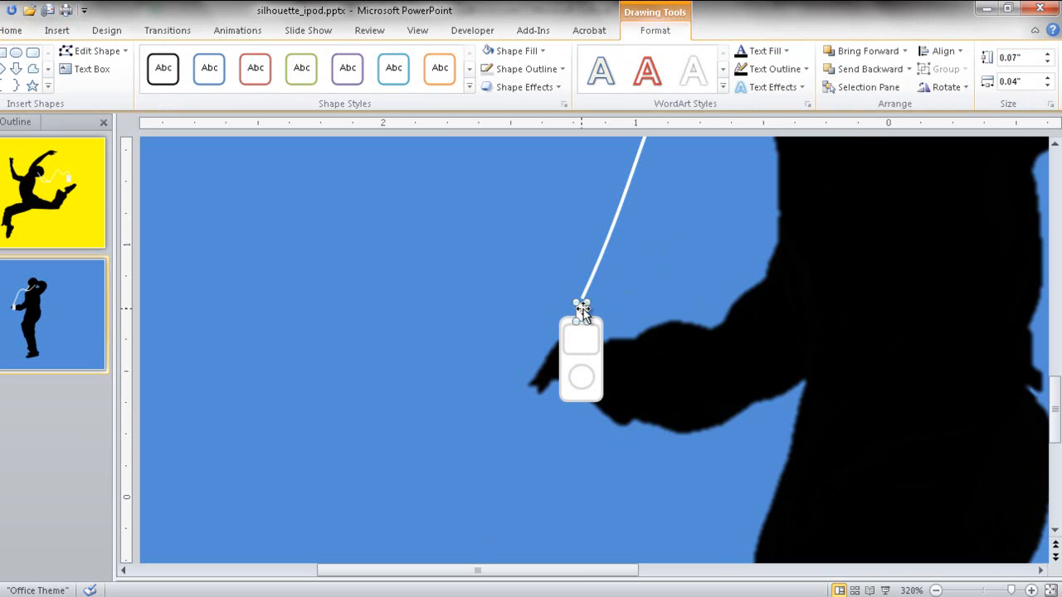
right_click(584, 308)
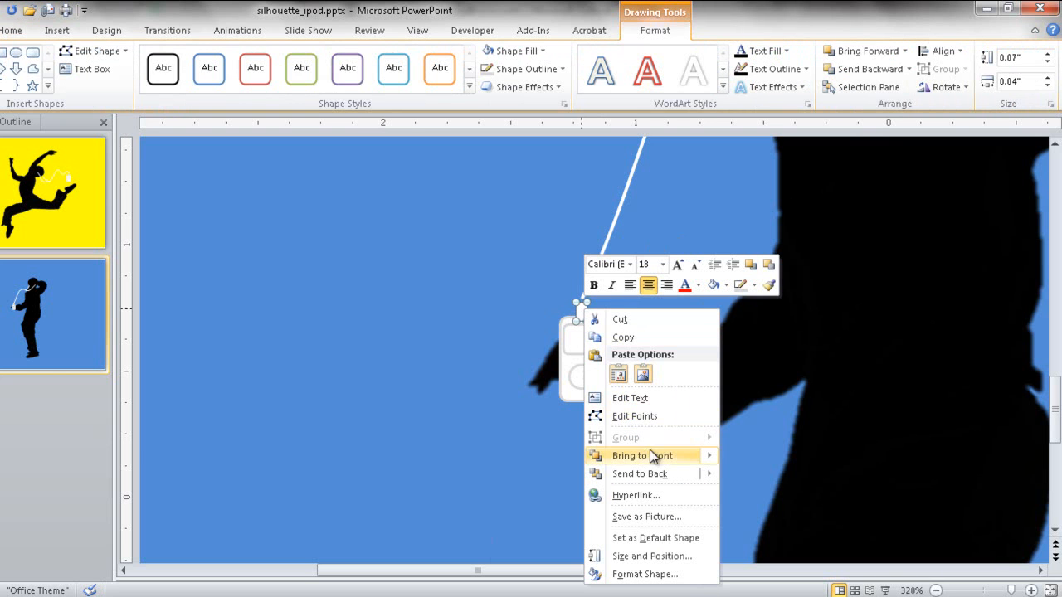
left_click(654, 473)
left_click(500, 410)
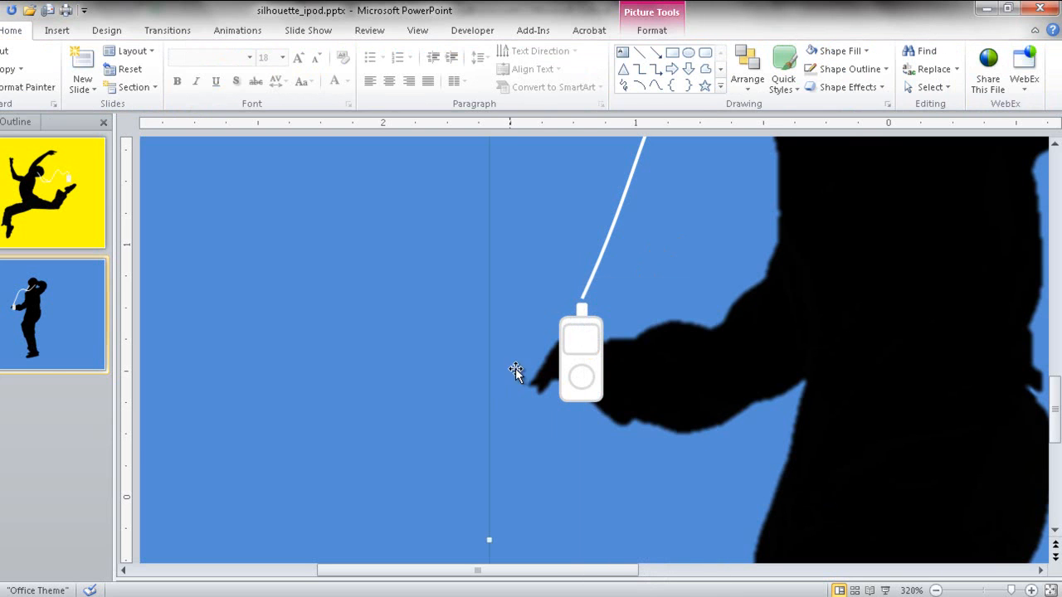
Nudge the long cord down until its lower end touches the top of the plug, and view the whole slide.
left_click(598, 265)
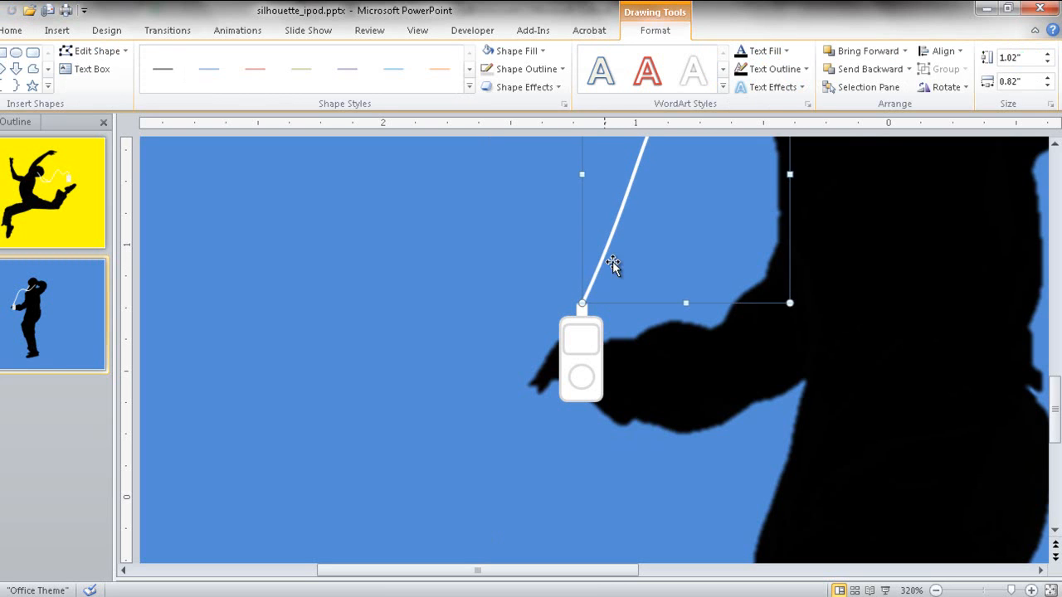
left_click(629, 261)
left_click_drag(1055, 419, 1058, 275)
left_click(53, 315)
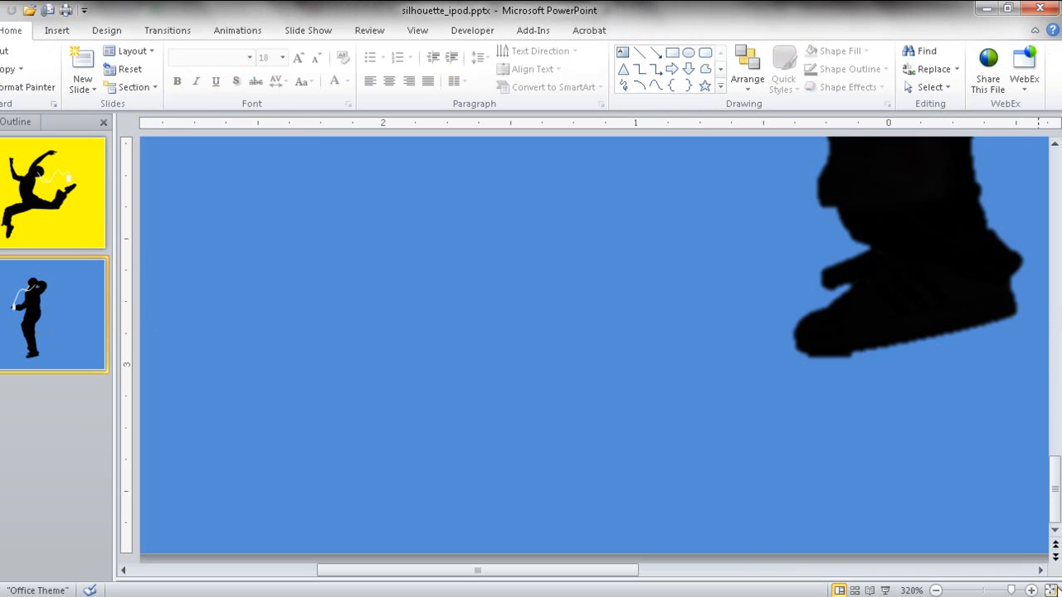
left_click(1051, 590)
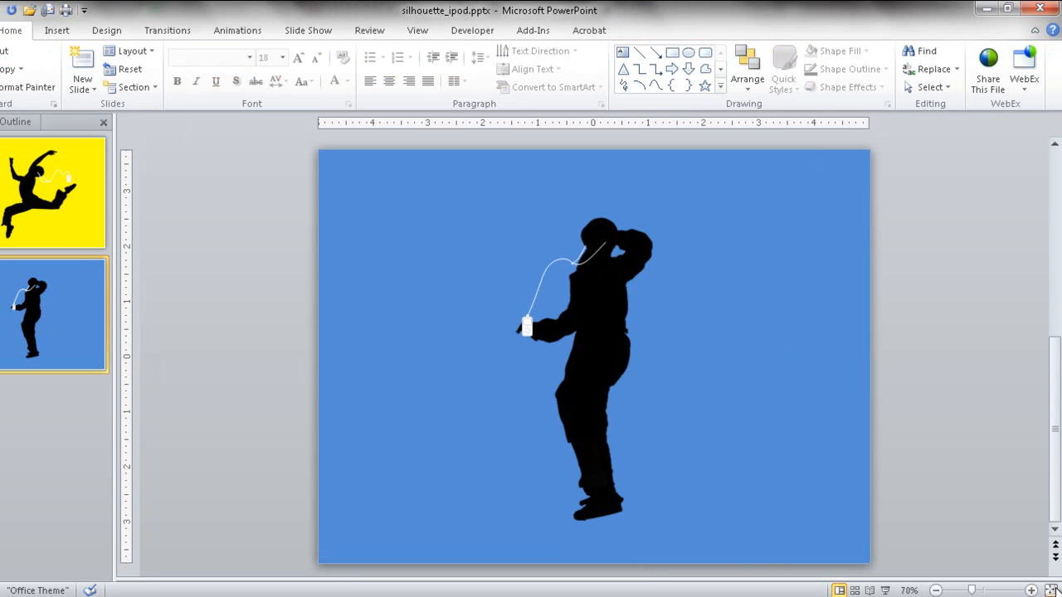
Edit the points of the long cord and move its upper end point up to the junction of the two earphone wires.
left_click(573, 264)
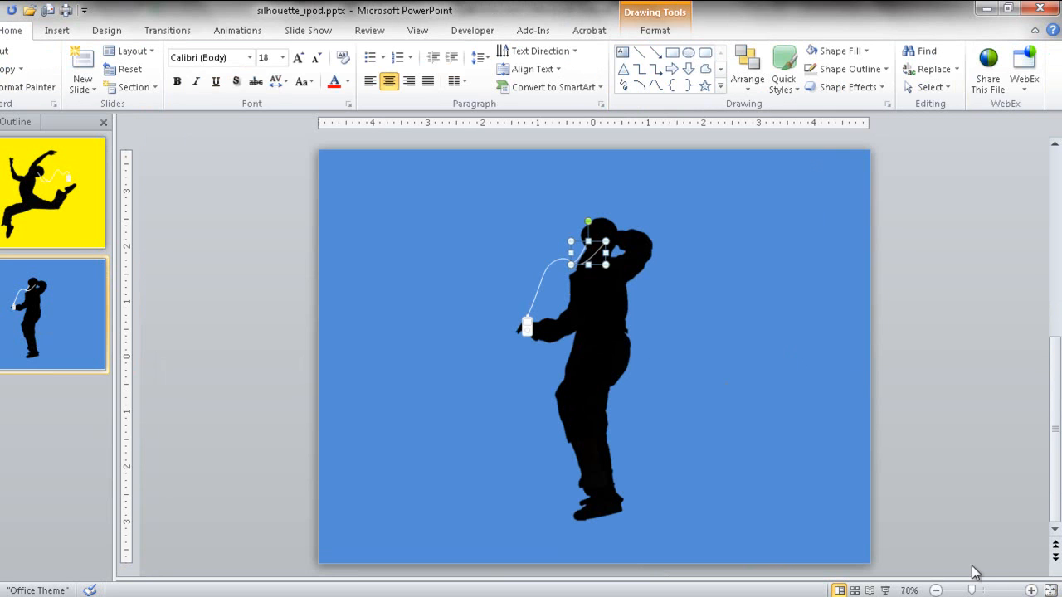
left_click(1031, 590)
left_click(1031, 590)
left_click(1032, 590)
left_click(1032, 590)
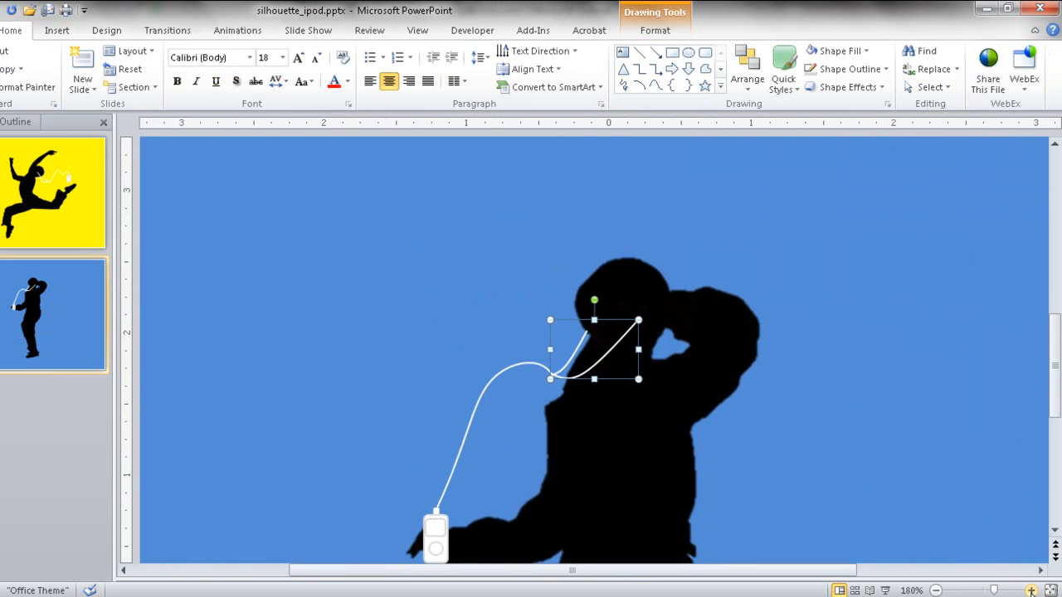
left_click(1032, 590)
left_click(1032, 590)
left_click(1031, 590)
left_click(1032, 590)
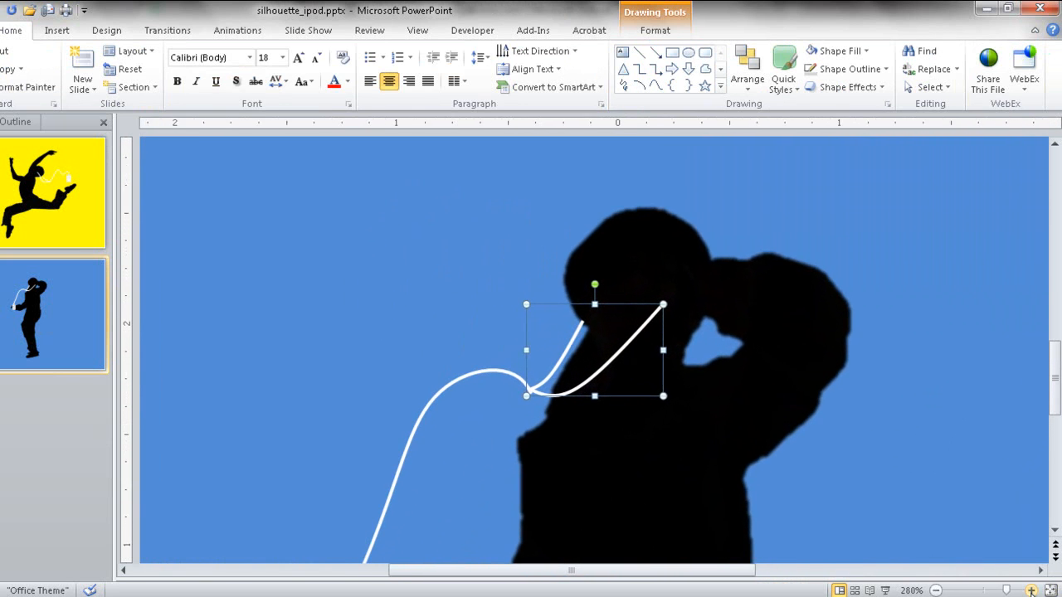
left_click(1032, 590)
left_click(619, 451)
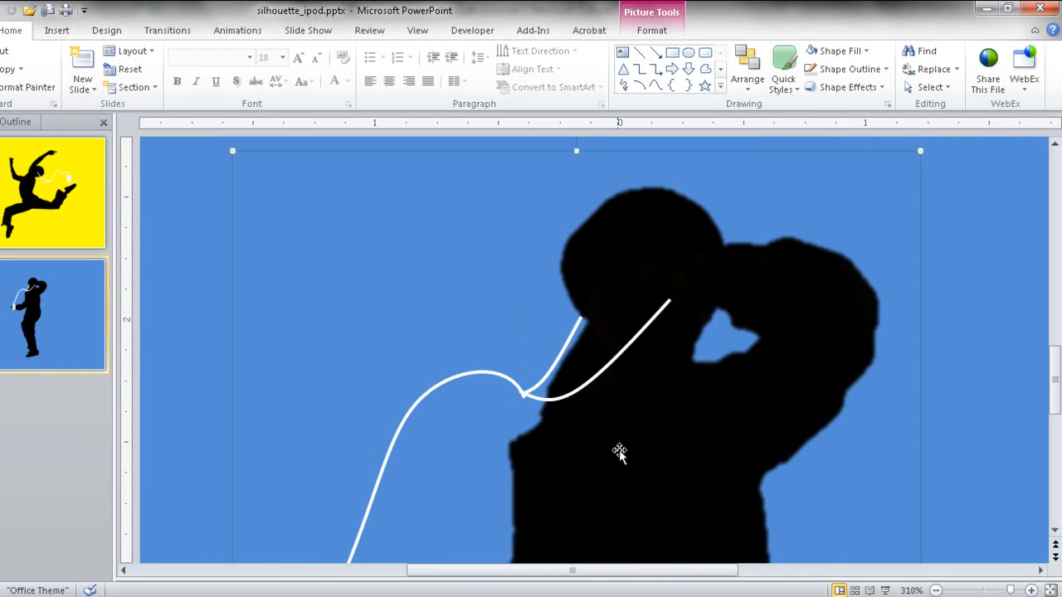
left_click(512, 383)
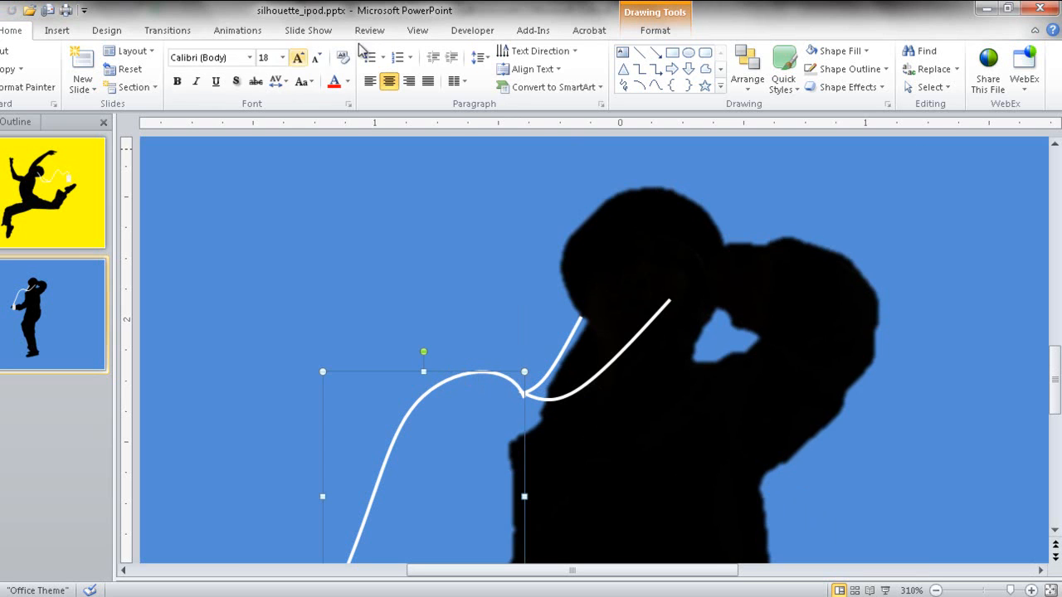
left_click(664, 30)
left_click(108, 51)
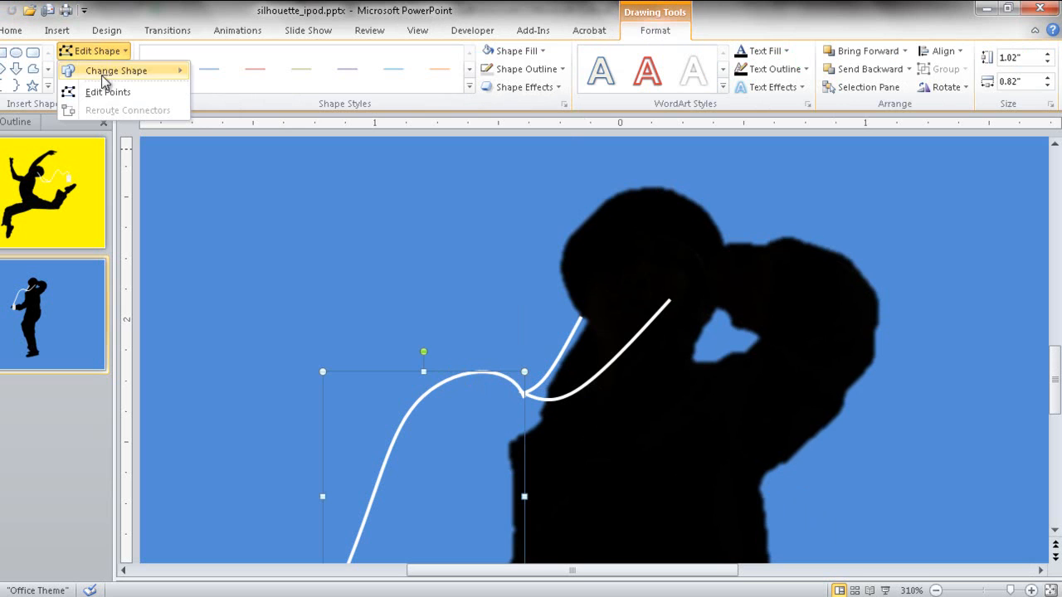
left_click(108, 92)
left_click_drag(524, 398, 522, 393)
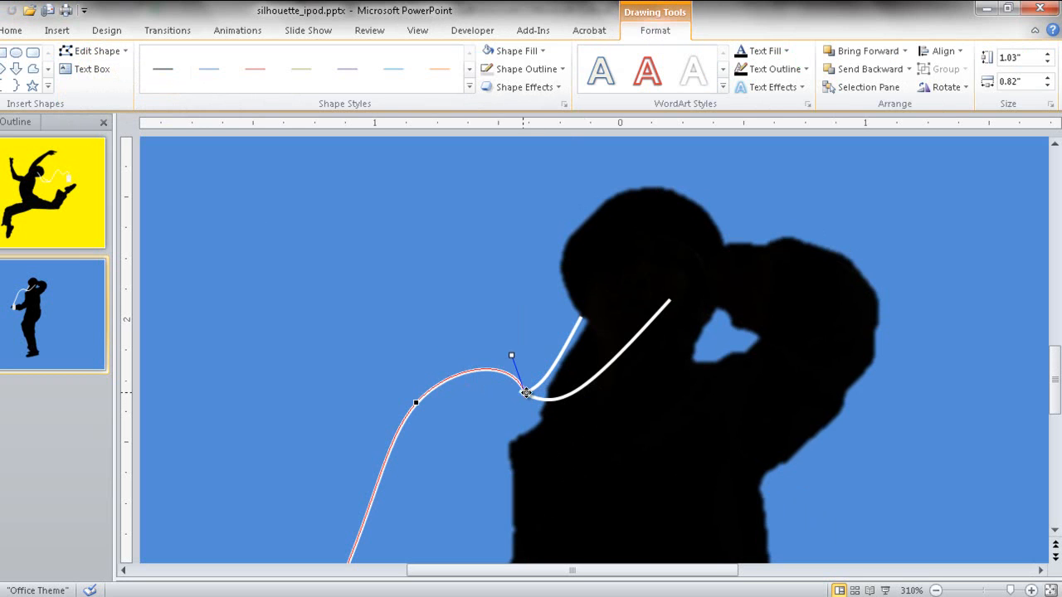
left_click(702, 427)
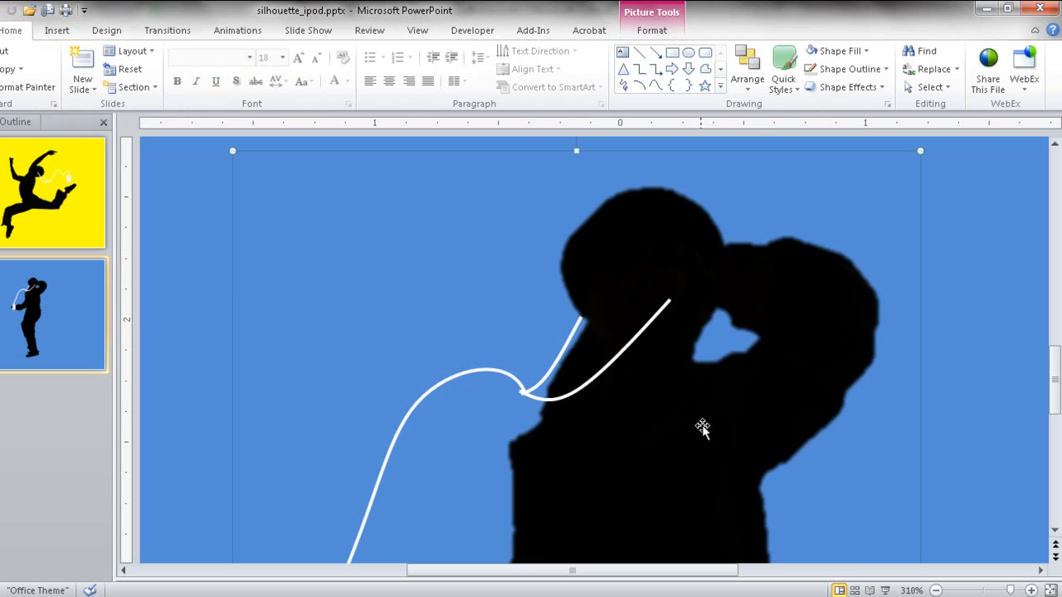
Reopen the long cord's points and shift its upper end point slightly away from the dancer at the wire junction.
left_click(516, 383)
left_click(98, 51)
left_click(100, 91)
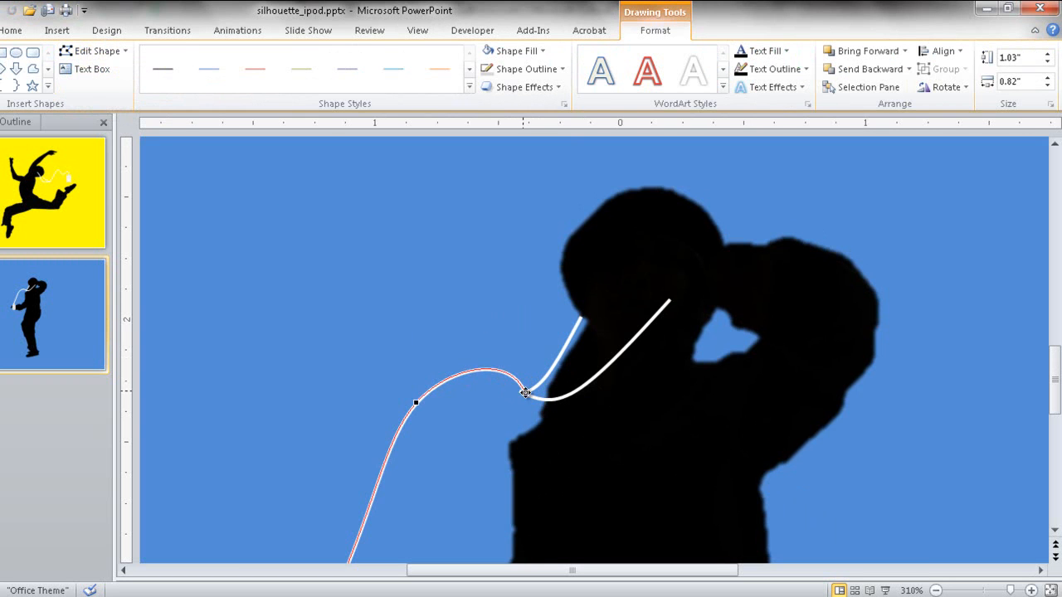
left_click_drag(522, 392, 522, 392)
left_click(758, 405)
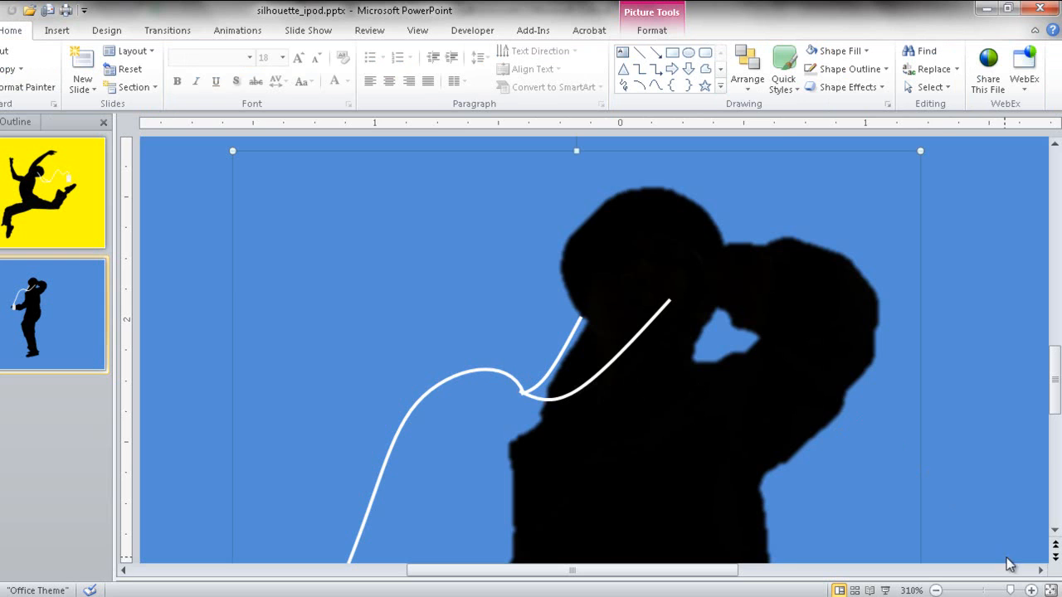
Zoom in further on the wire junction and fine-tune the cord's upper end point so it joins both earphone wires.
left_click(1032, 591)
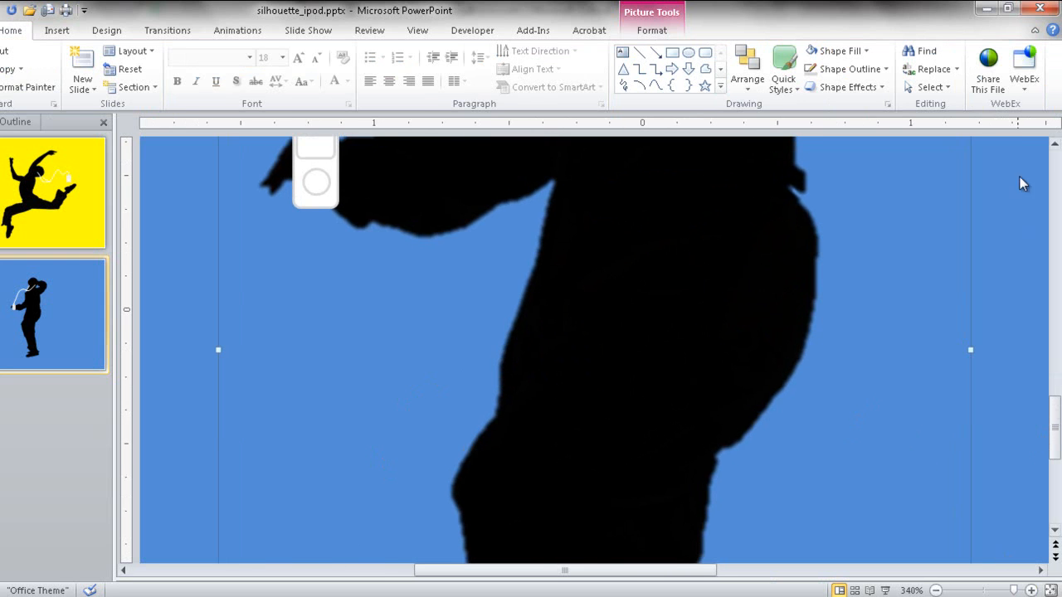
left_click_drag(1055, 145, 1055, 144)
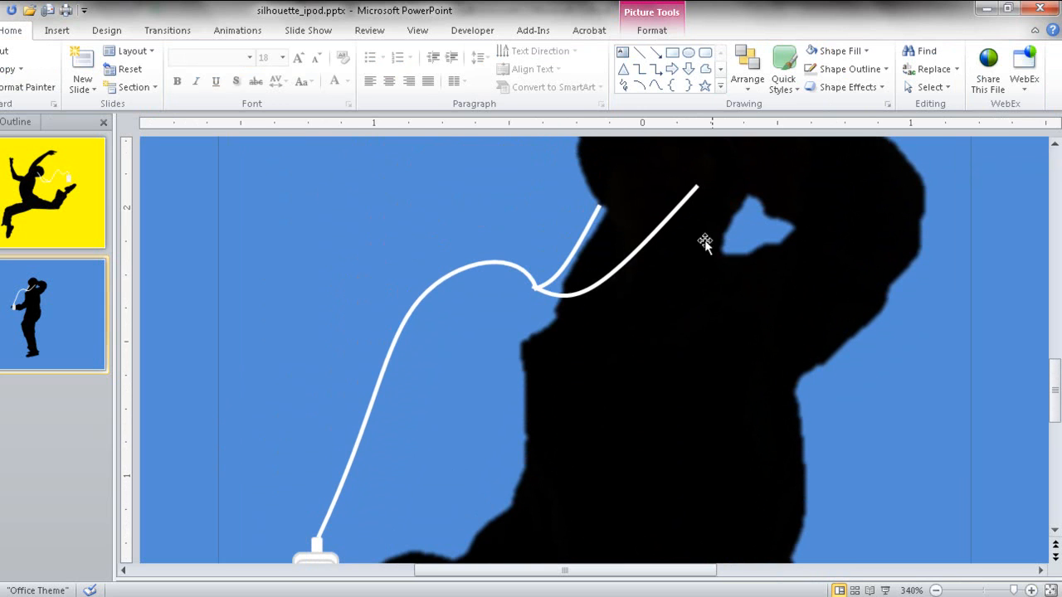
left_click(531, 276)
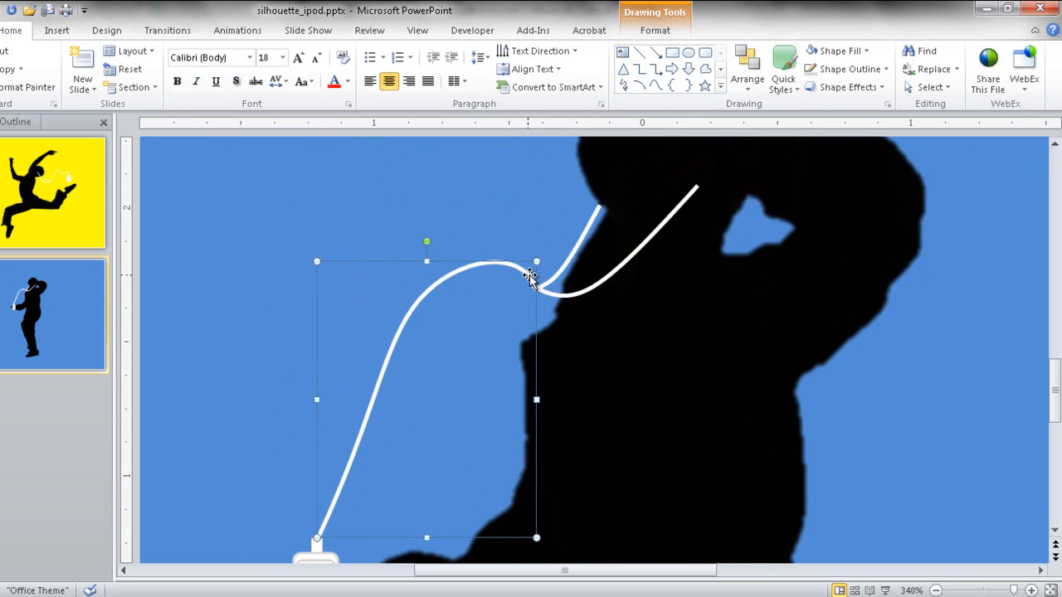
left_click(653, 31)
left_click(87, 50)
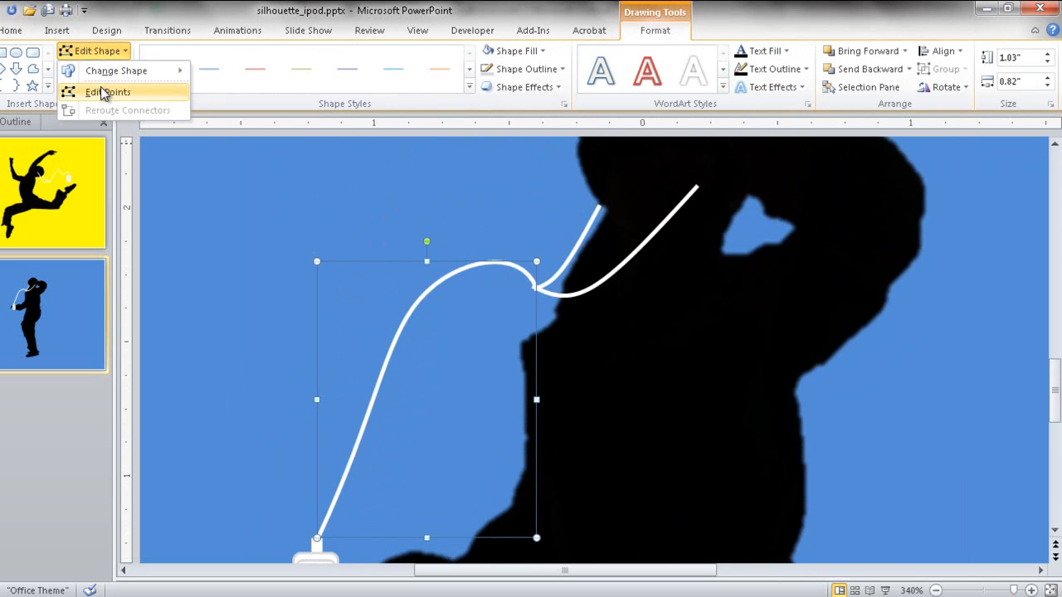
left_click(104, 93)
left_click(537, 287)
left_click_drag(537, 286, 535, 287)
left_click(541, 257)
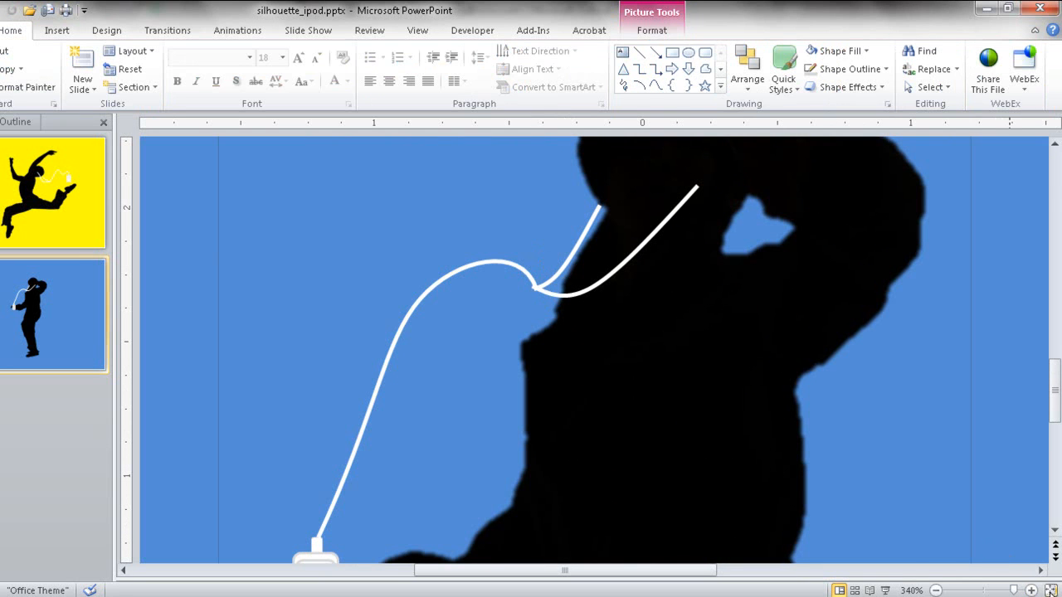
Fit the slide to the window and play it full screen to compare the blue slide with the yellow one.
left_click(1051, 590)
left_click(758, 397)
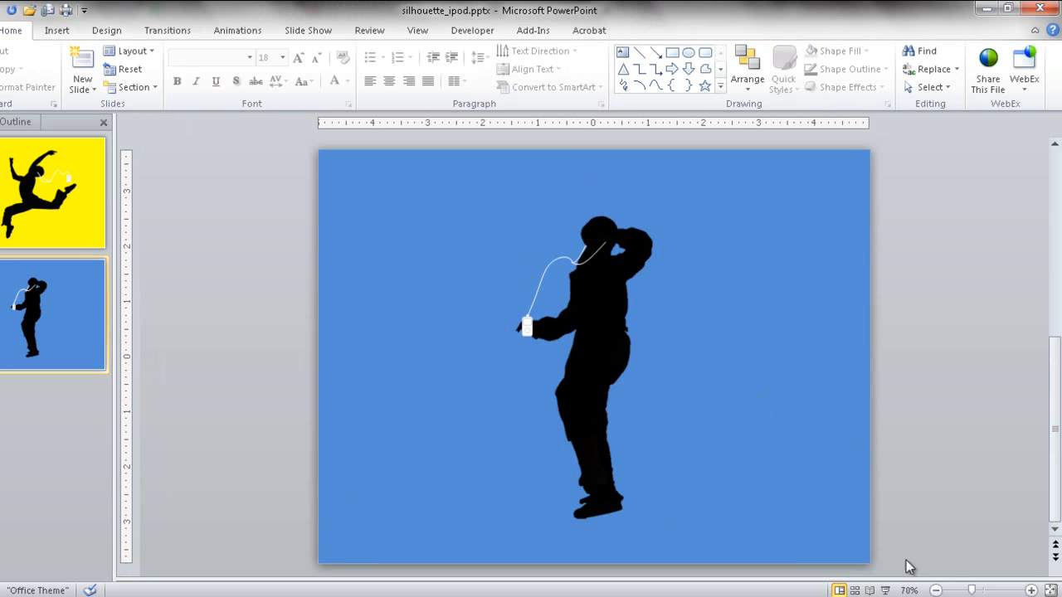
left_click(886, 591)
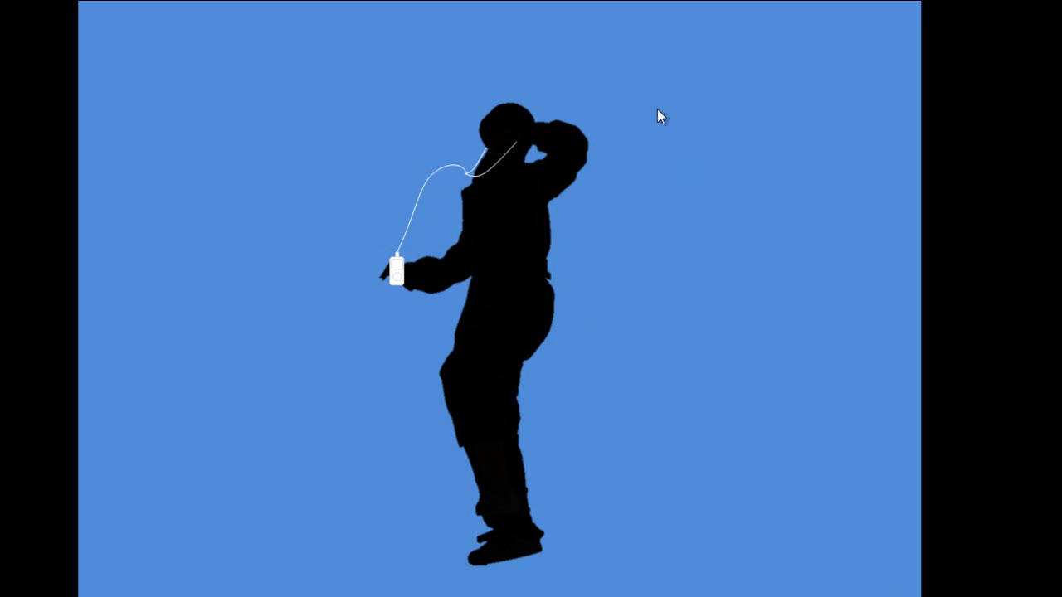
left_click(533, 216)
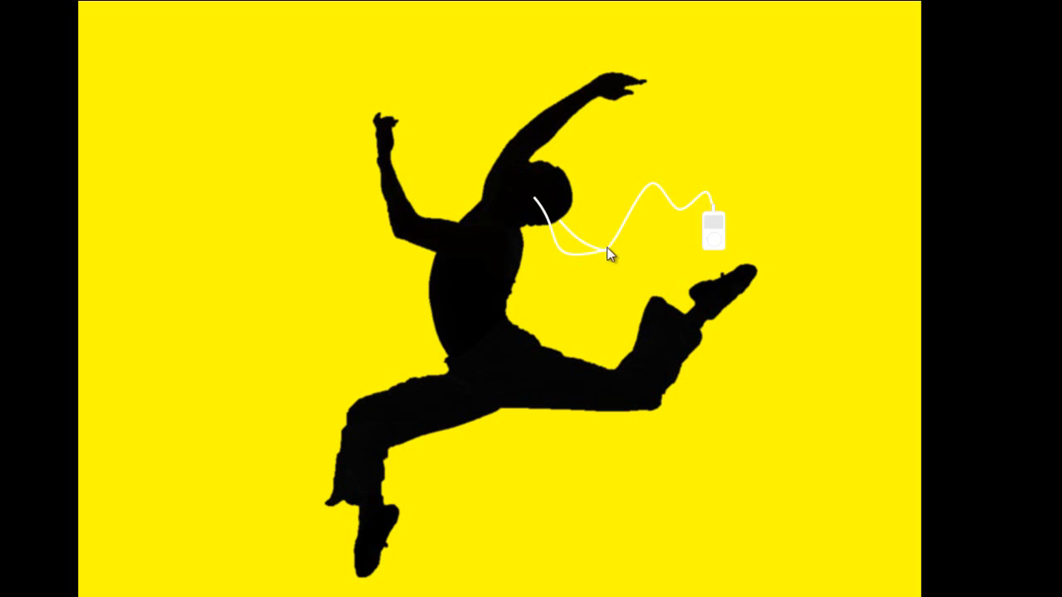
left_click(711, 229)
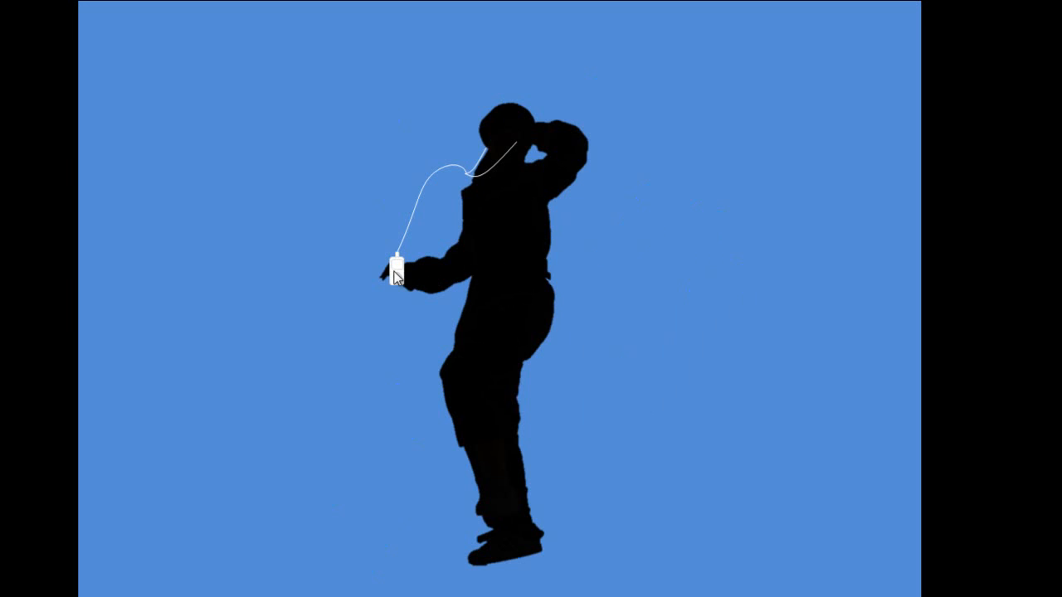
key("Escape")
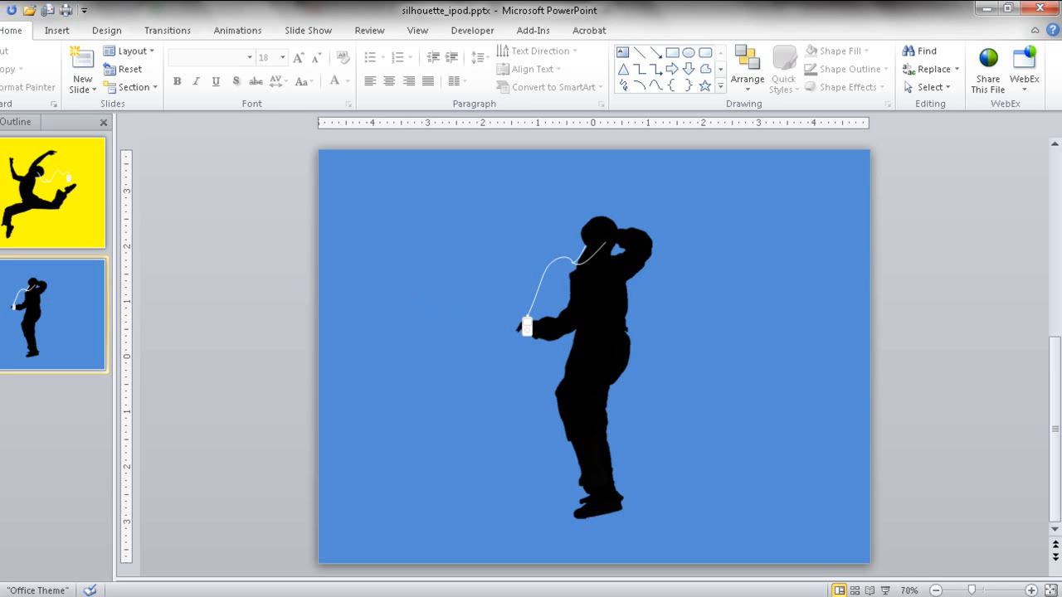
Fill the iPod's screen rectangle with light gray from the second row of white shades and preview the slide full screen.
left_click(1031, 590)
left_click(1031, 590)
left_click(1031, 590)
left_click(1030, 590)
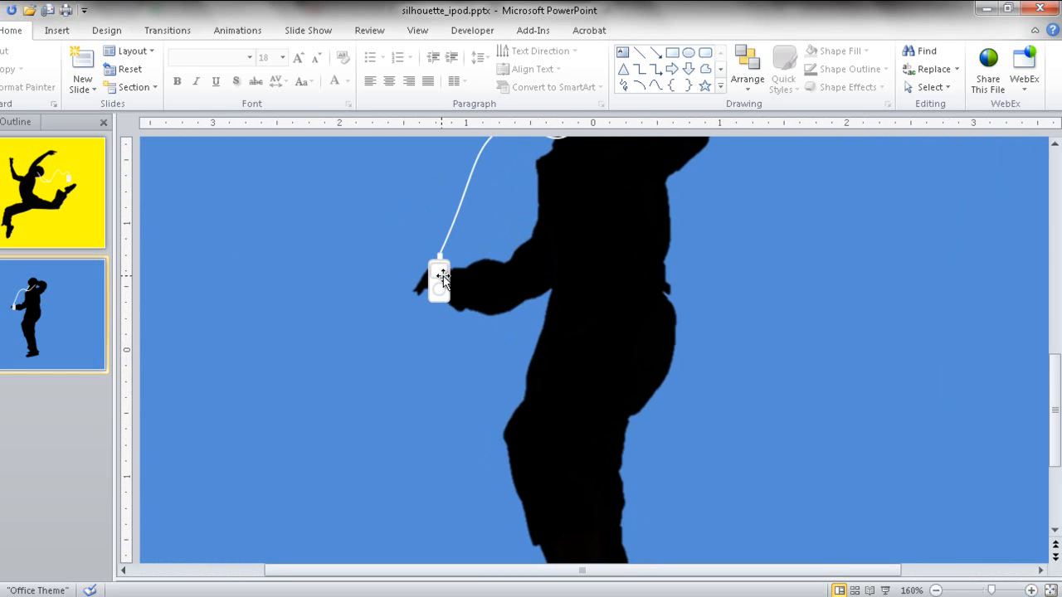
left_click(440, 274)
right_click(440, 274)
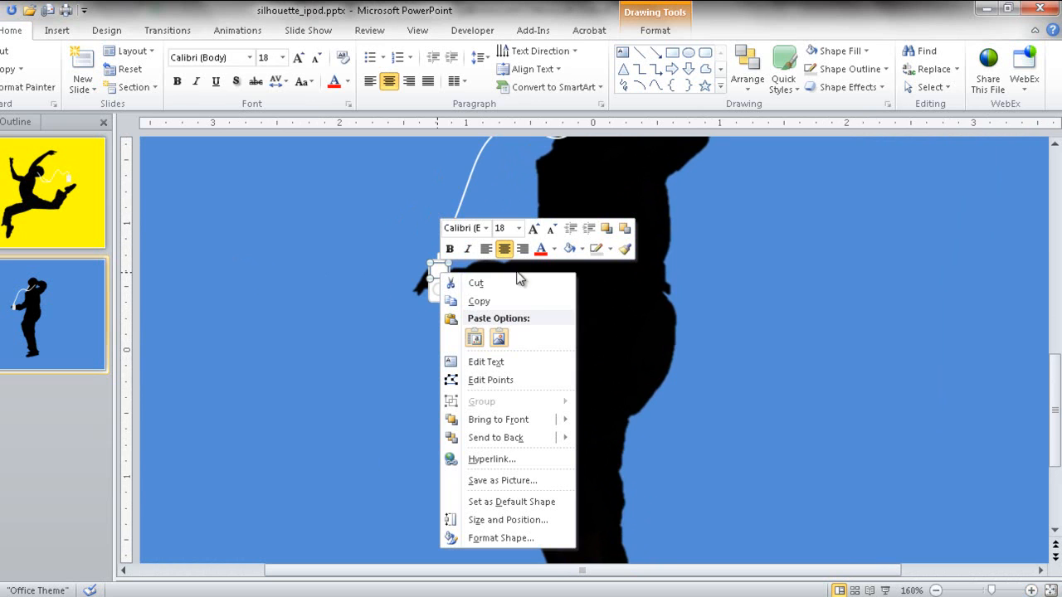
left_click(584, 249)
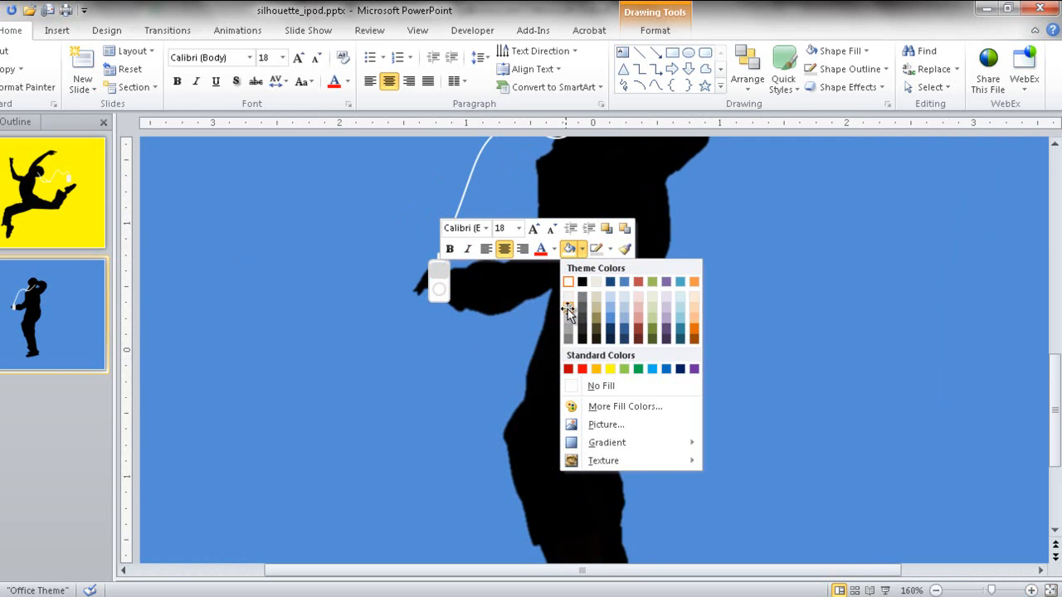
left_click(567, 310)
left_click(845, 521)
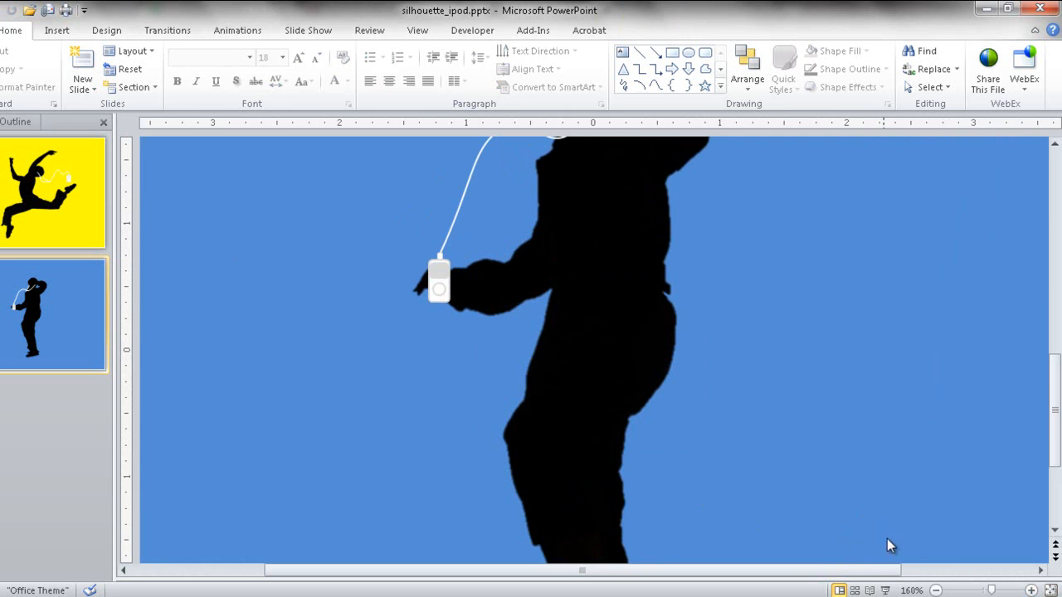
left_click(886, 591)
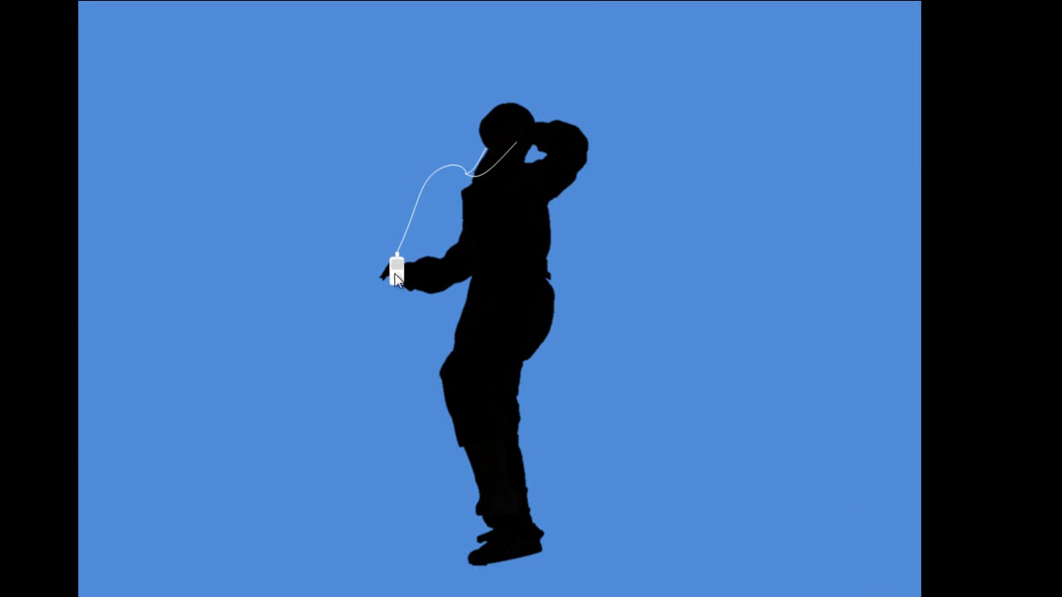
key("Escape")
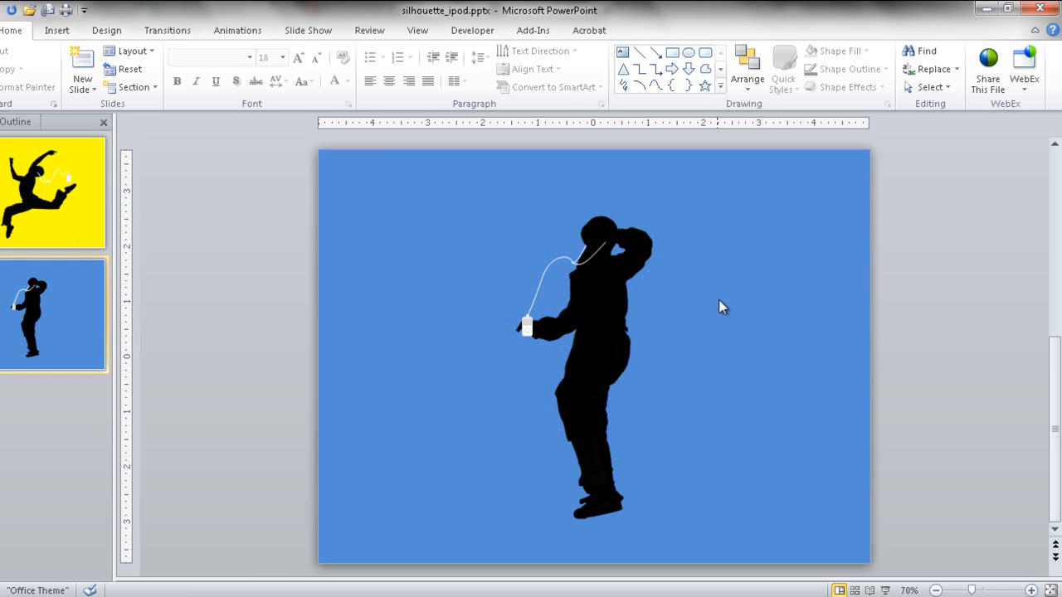